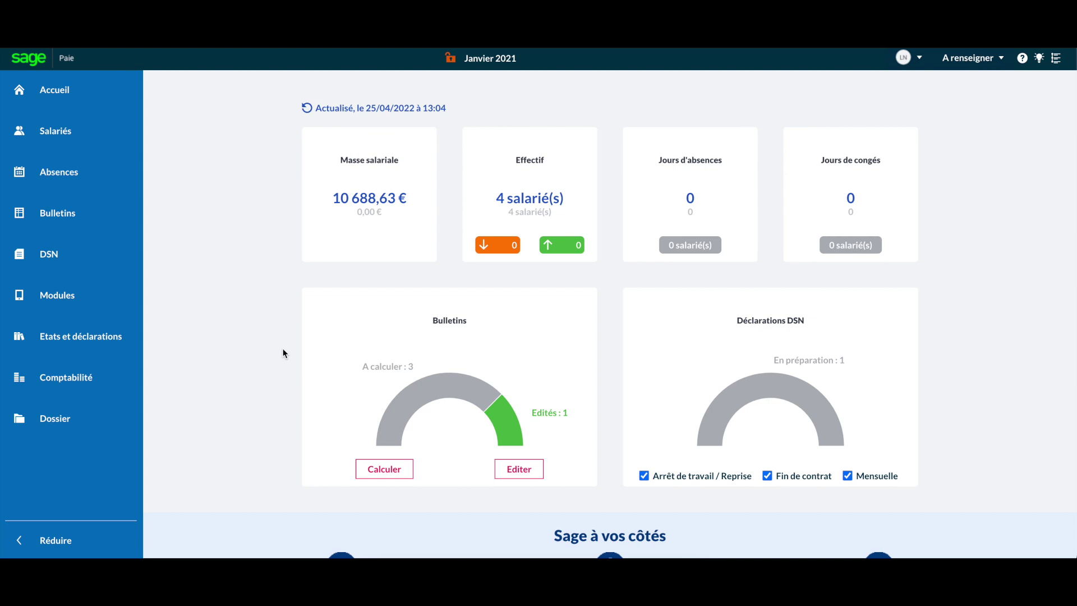
Open the establishment record (Fiche de l'établissement) and review its identity and address details
{"action": "left_click", "coordinate": [65, 424]}
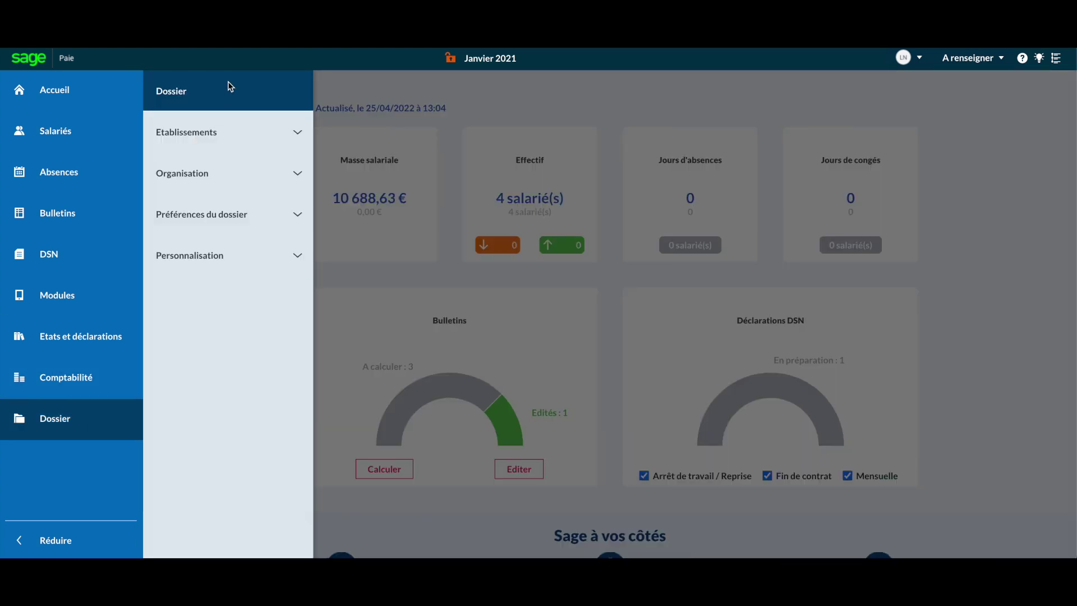
{"action": "left_click", "coordinate": [233, 135]}
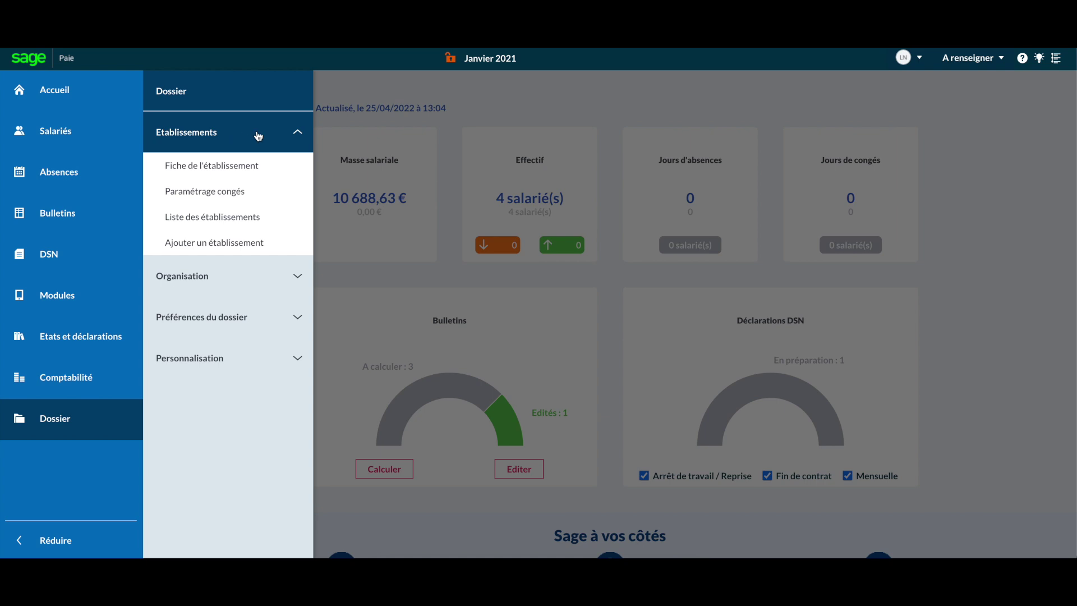
{"action": "left_click", "coordinate": [236, 164]}
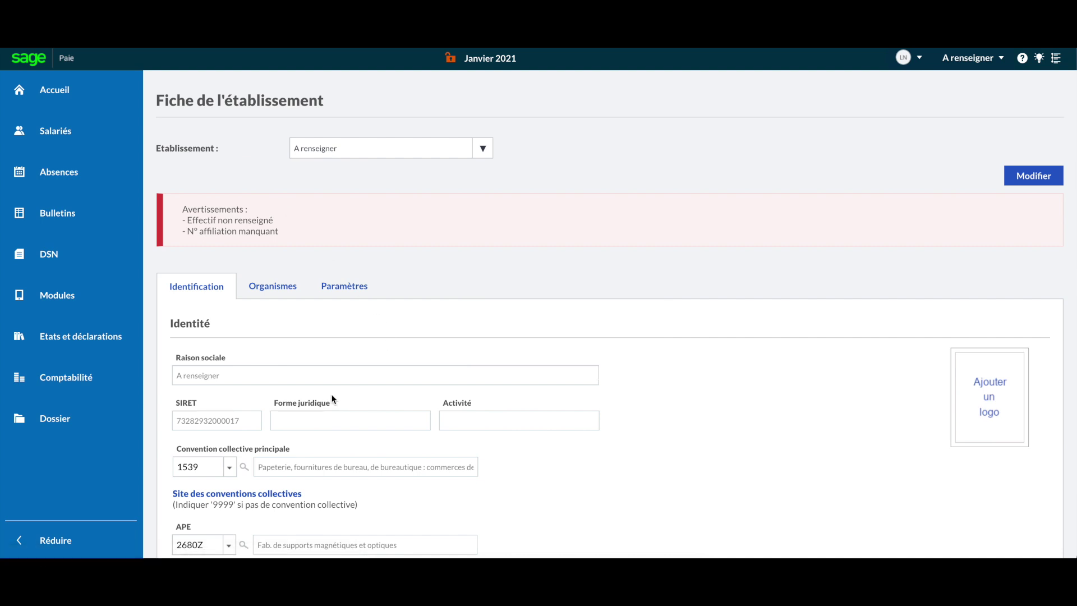
{"action": "scroll", "coordinate": [332, 398], "scroll_direction": "down", "scroll_amount": 2}
{"action": "scroll", "coordinate": [372, 342], "scroll_direction": "down", "scroll_amount": 2}
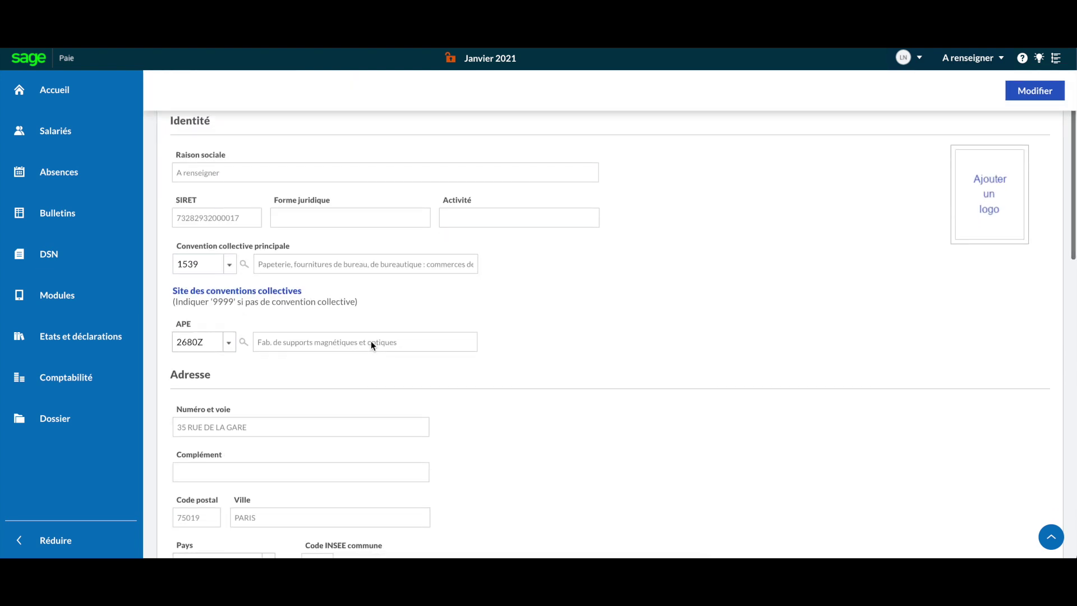
{"action": "scroll", "coordinate": [371, 341], "scroll_direction": "up", "scroll_amount": 1}
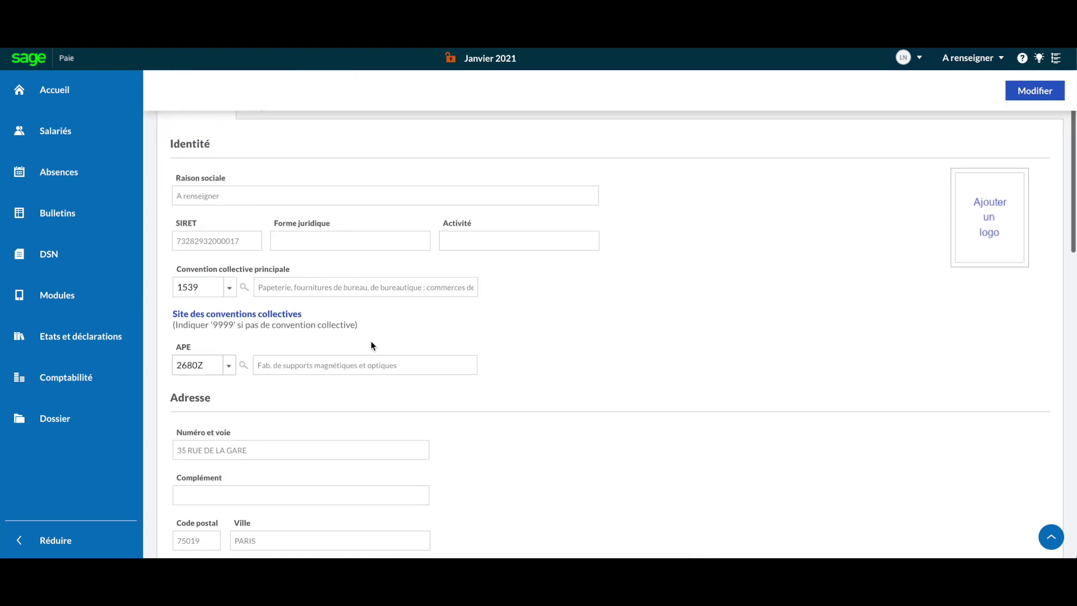
{"action": "scroll", "coordinate": [545, 315], "scroll_direction": "up", "scroll_amount": 3}
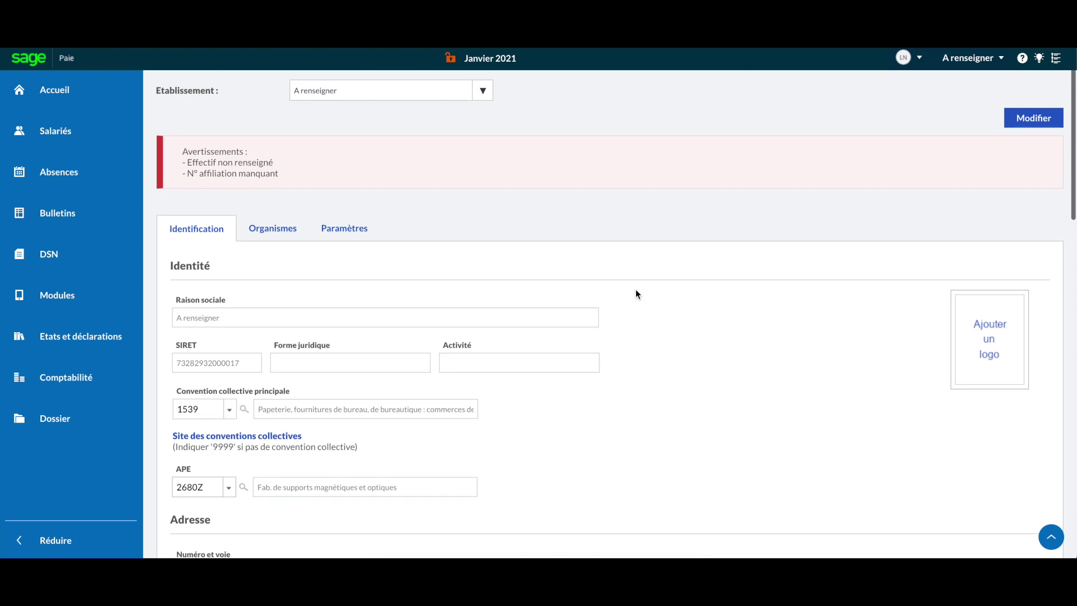
Make the establishment record editable and look at the code list for the main collective agreement
{"action": "left_click", "coordinate": [1037, 117]}
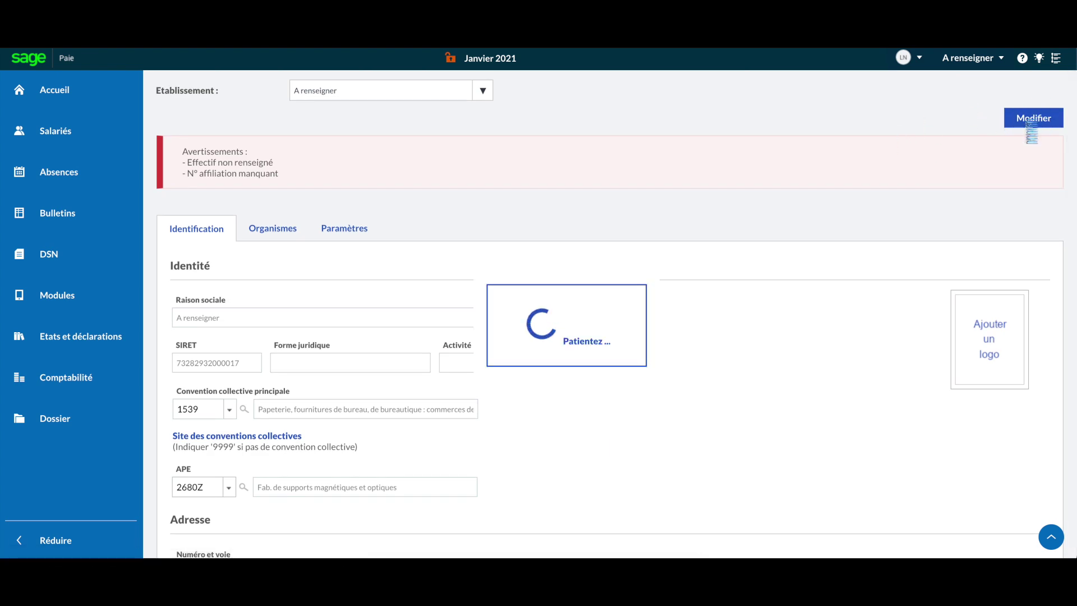
{"action": "scroll", "coordinate": [468, 331], "scroll_direction": "down", "scroll_amount": 2}
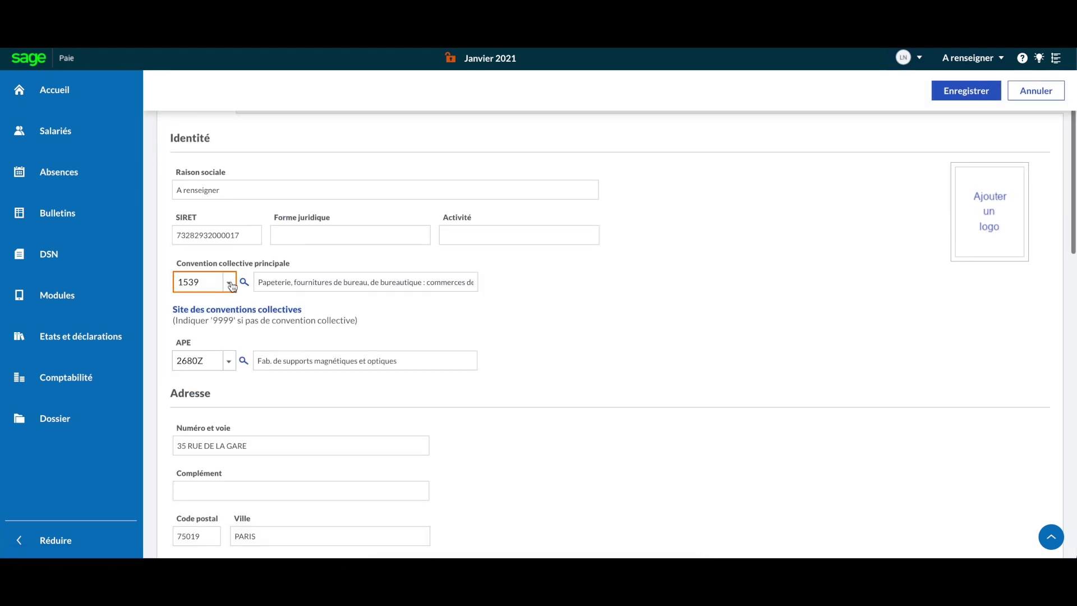
{"action": "left_click", "coordinate": [206, 283]}
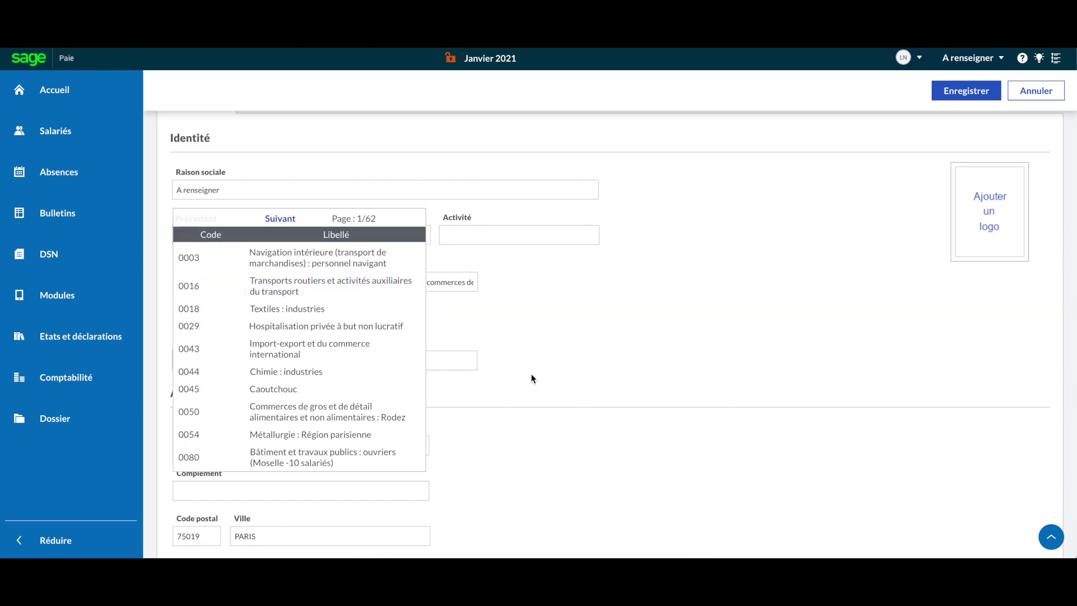
{"action": "left_click", "coordinate": [584, 342]}
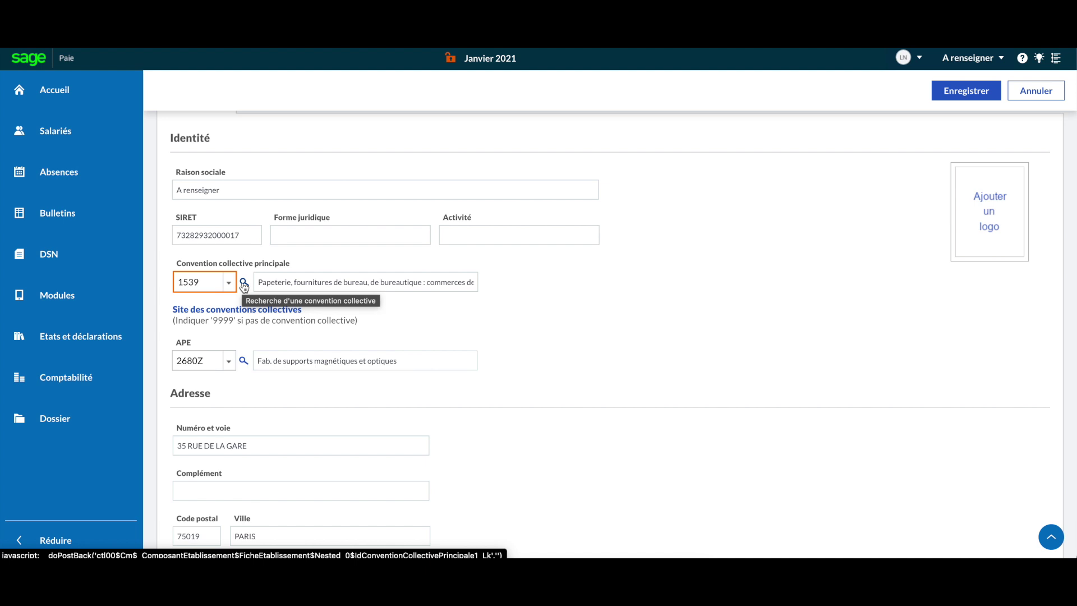
Try to save 1516 "Formation : organismes" as the main collective agreement, found by filtering labels on "formation", and discard the edit
{"action": "left_click", "coordinate": [244, 286]}
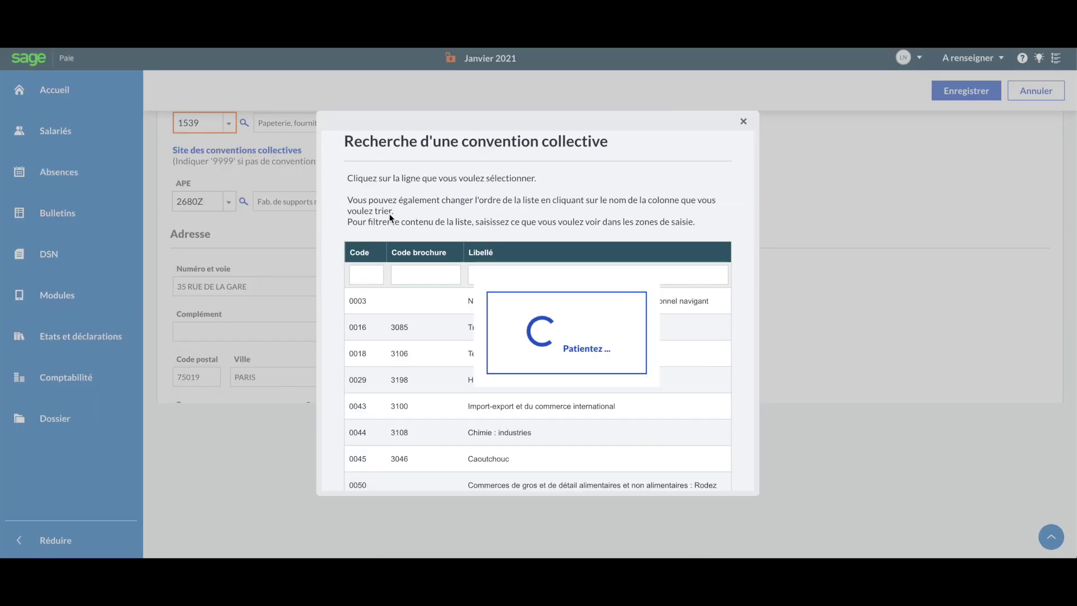
{"action": "left_click", "coordinate": [514, 273]}
{"action": "type", "text": "formation"}
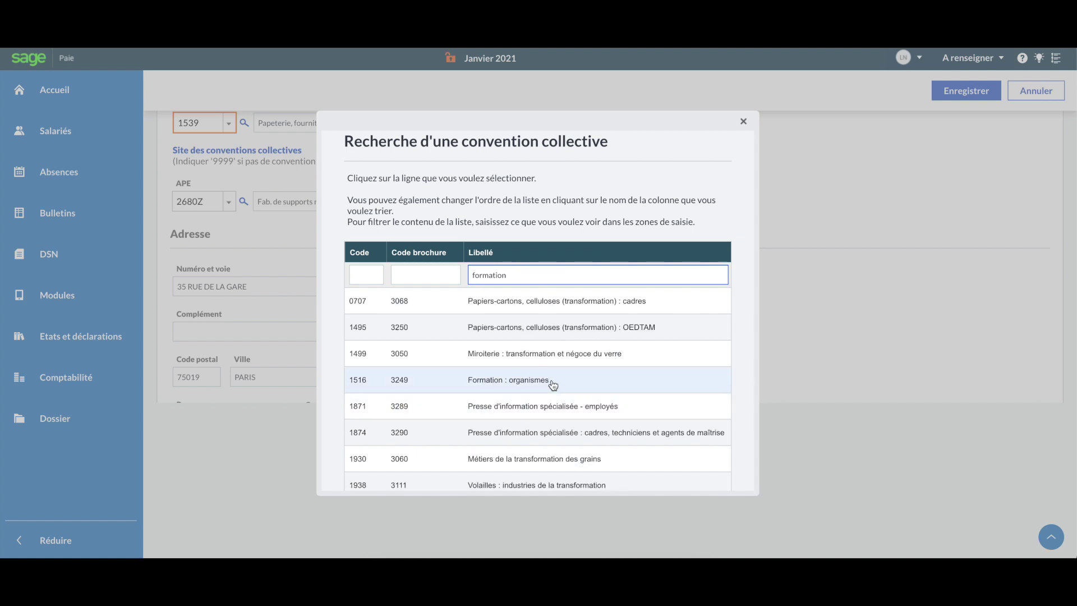
{"action": "scroll", "coordinate": [572, 382], "scroll_direction": "down", "scroll_amount": 1}
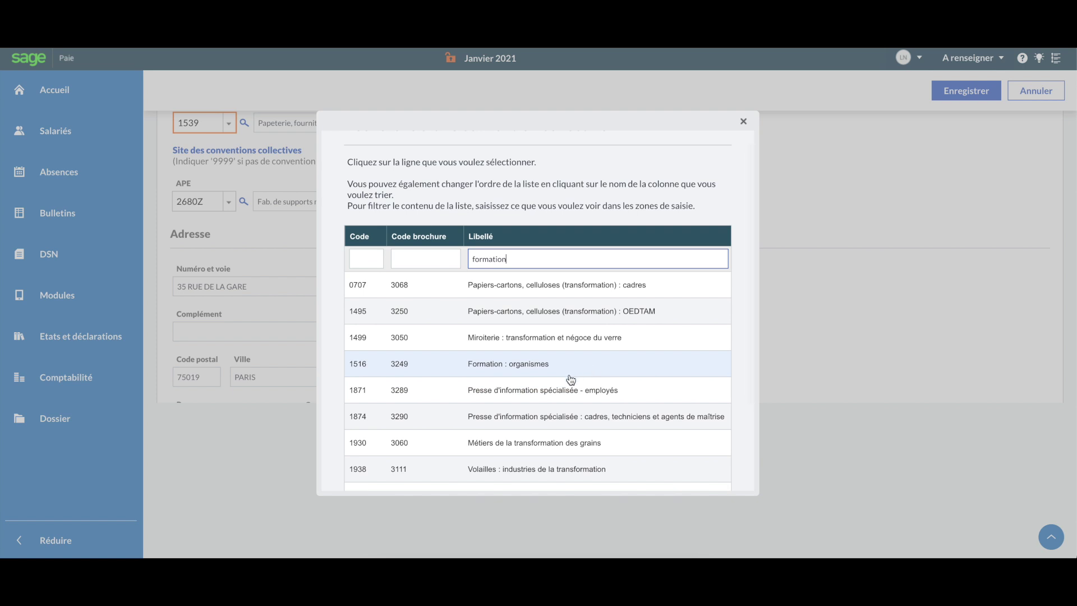
{"action": "scroll", "coordinate": [559, 433], "scroll_direction": "down", "scroll_amount": 2}
{"action": "scroll", "coordinate": [555, 415], "scroll_direction": "up", "scroll_amount": 1}
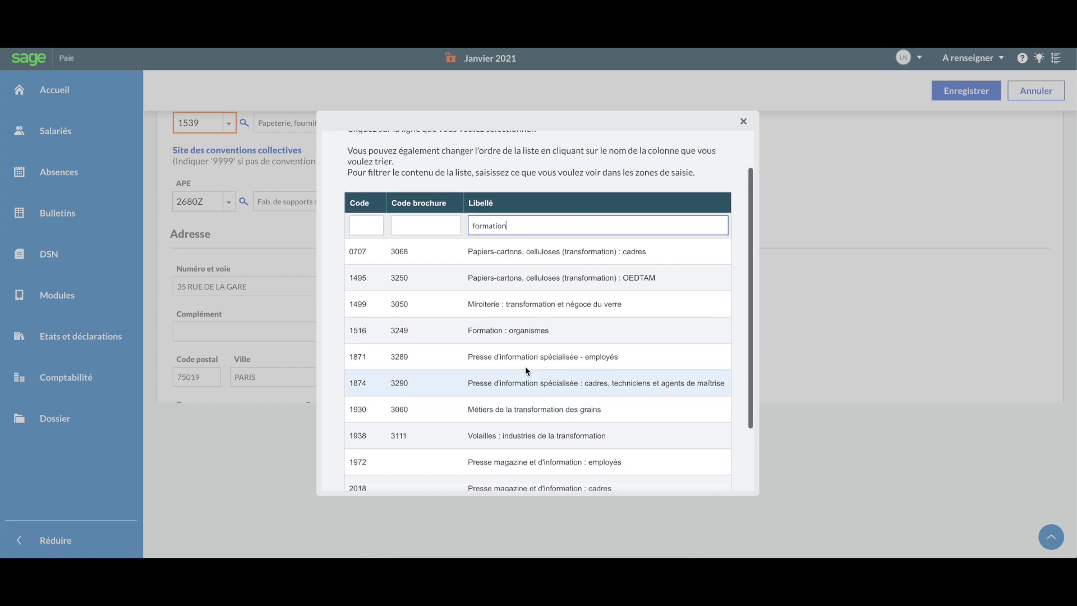
{"action": "left_click", "coordinate": [495, 328]}
{"action": "left_click", "coordinate": [966, 91]}
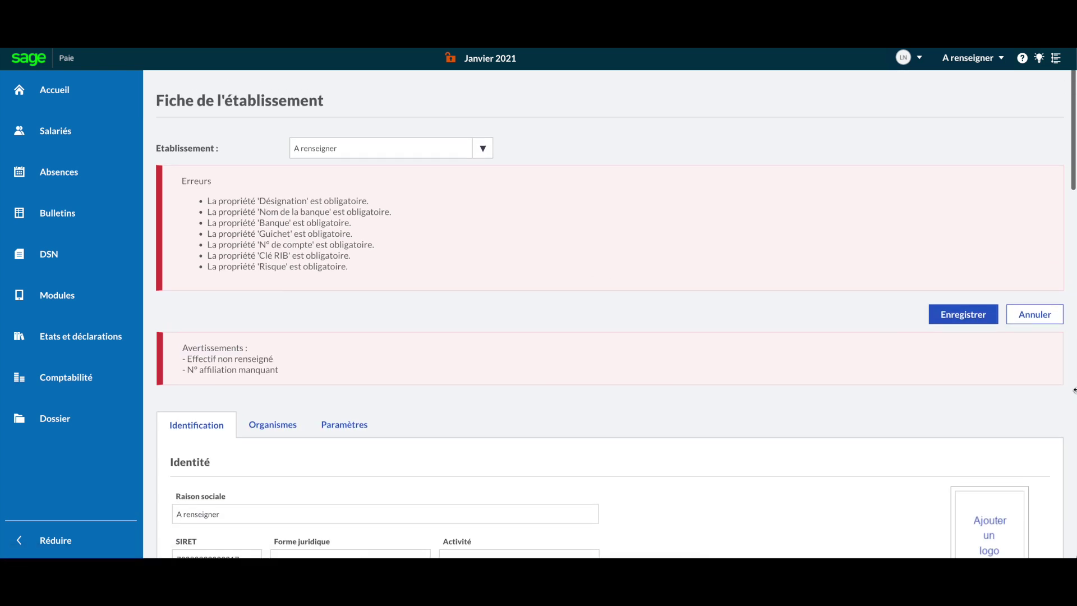
{"action": "left_click", "coordinate": [1036, 317]}
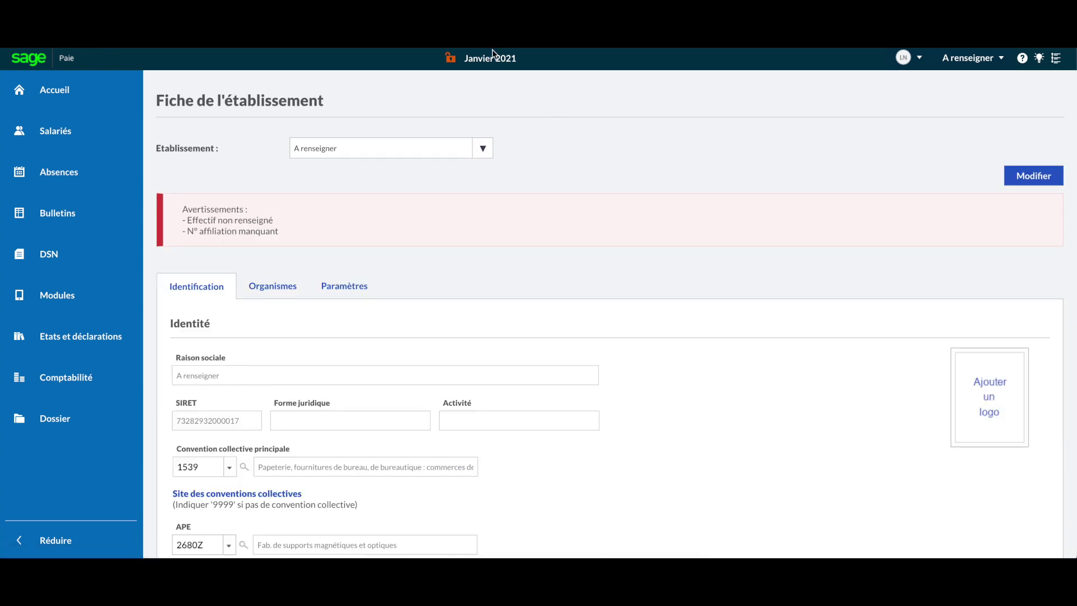
Examine the address and bank sections of the establishment's identification details
{"action": "scroll", "coordinate": [453, 329], "scroll_direction": "down", "scroll_amount": 1}
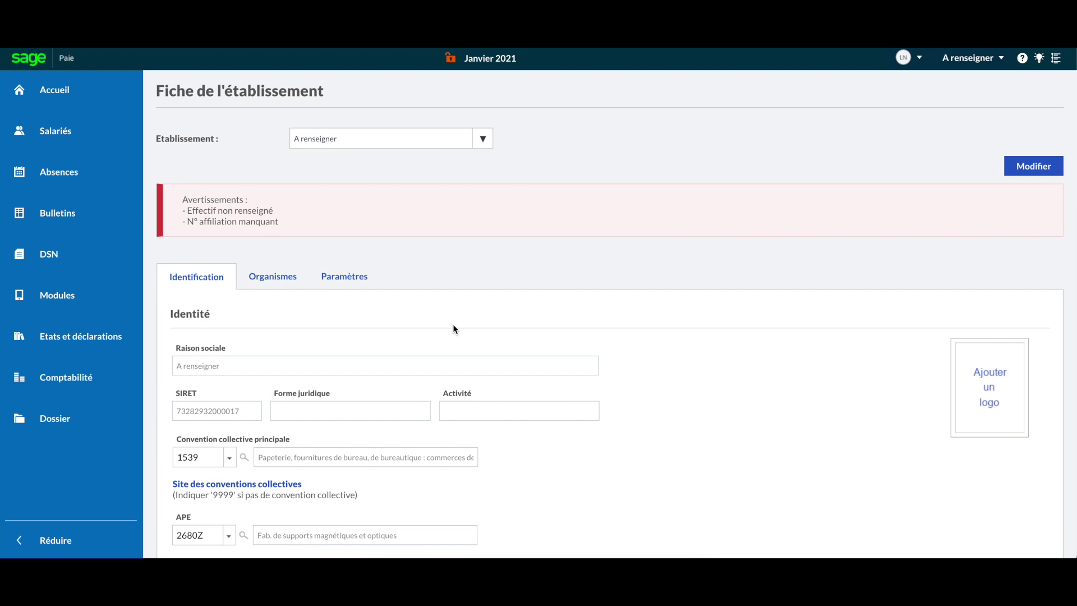
{"action": "scroll", "coordinate": [456, 324], "scroll_direction": "down", "scroll_amount": 4}
{"action": "scroll", "coordinate": [456, 324], "scroll_direction": "down", "scroll_amount": 7}
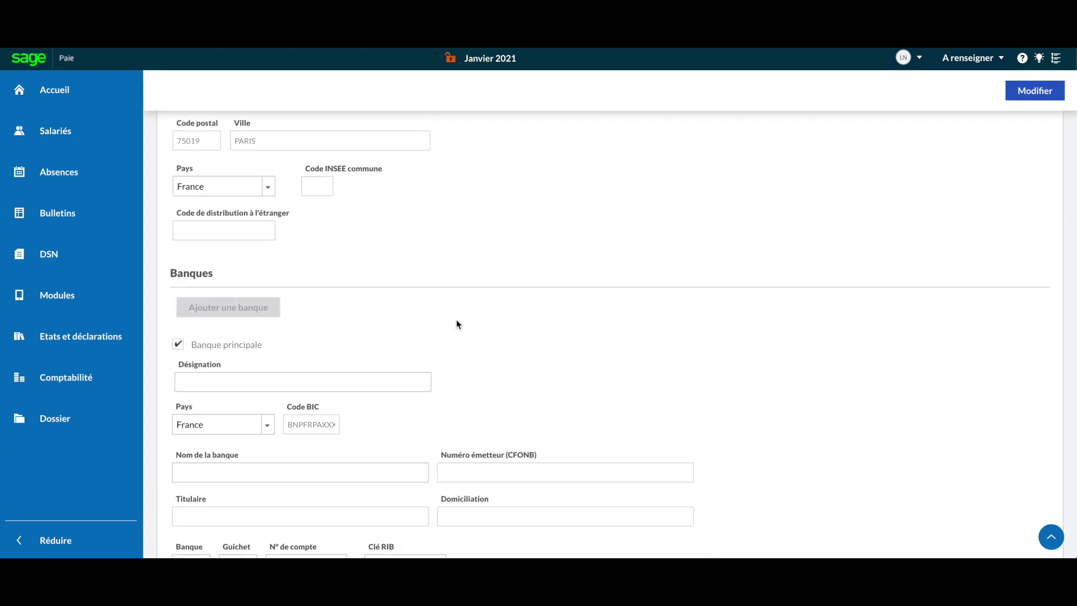
{"action": "scroll", "coordinate": [456, 325], "scroll_direction": "up", "scroll_amount": 12}
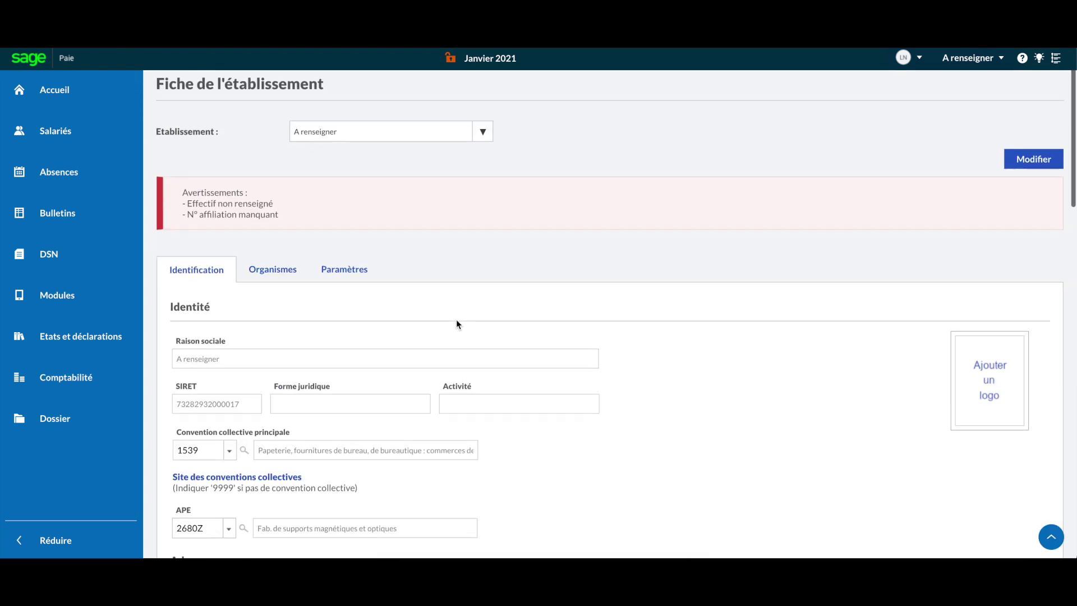
Display the establishment's Organismes section and review the social security, mutual and provident bodies listed there
{"action": "left_click", "coordinate": [272, 275]}
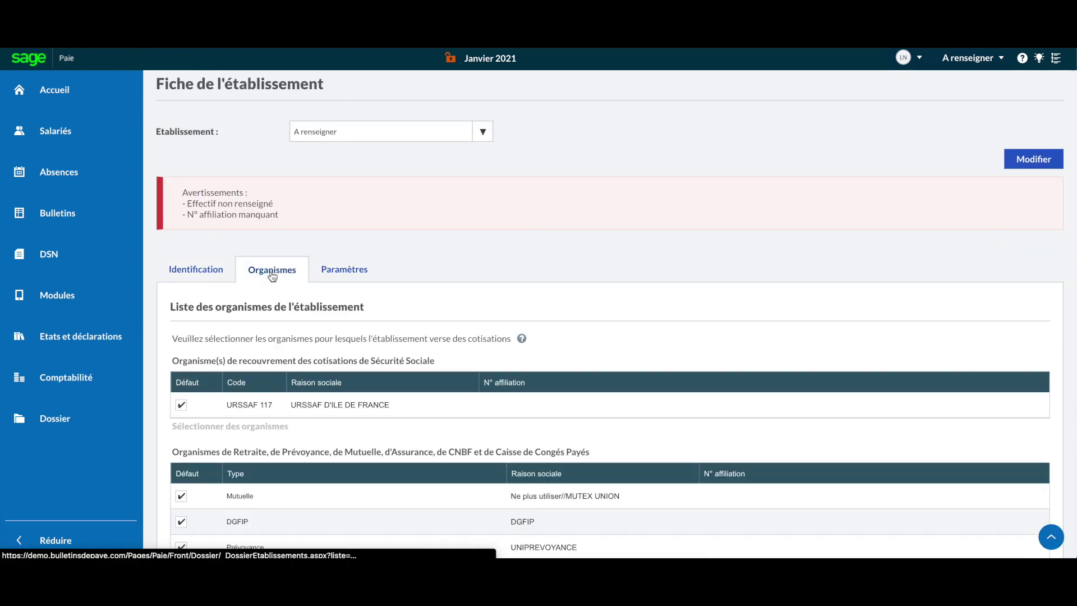
{"action": "scroll", "coordinate": [272, 275], "scroll_direction": "down", "scroll_amount": 2}
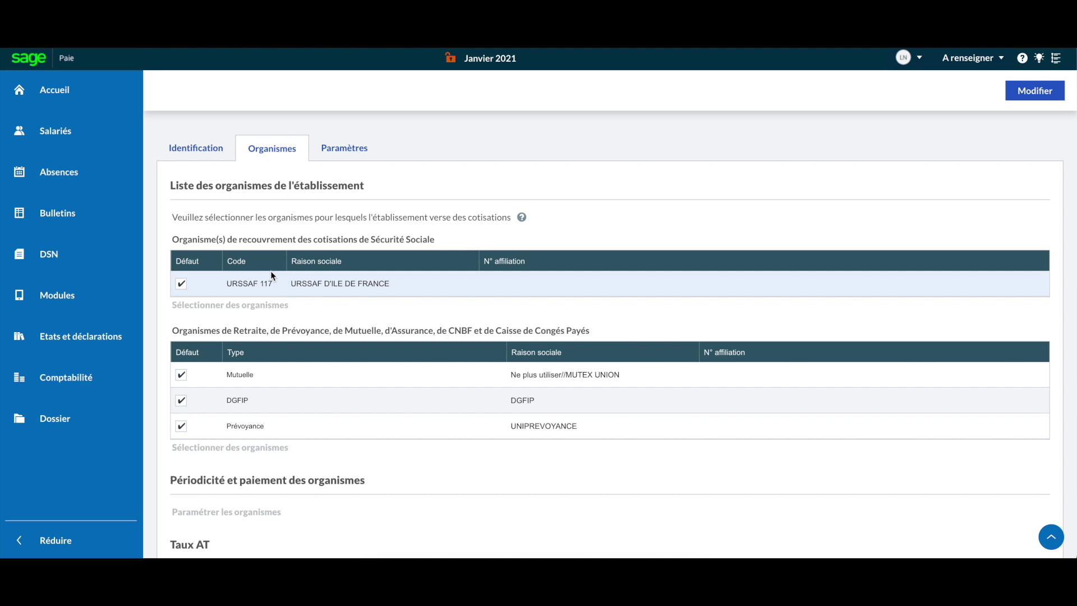
{"action": "scroll", "coordinate": [363, 266], "scroll_direction": "down", "scroll_amount": 1}
{"action": "scroll", "coordinate": [361, 271], "scroll_direction": "up", "scroll_amount": 3}
Edit the record to add CGSS DE LA REUNION as a social security collection body and make it the default
{"action": "left_click", "coordinate": [1033, 129]}
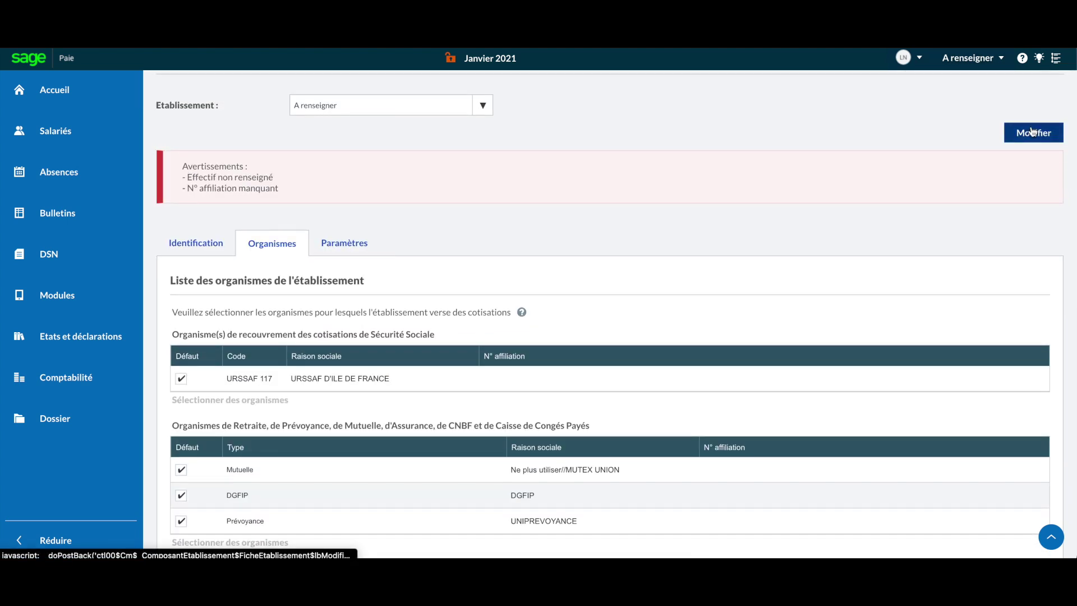
{"action": "scroll", "coordinate": [634, 321], "scroll_direction": "down", "scroll_amount": 2}
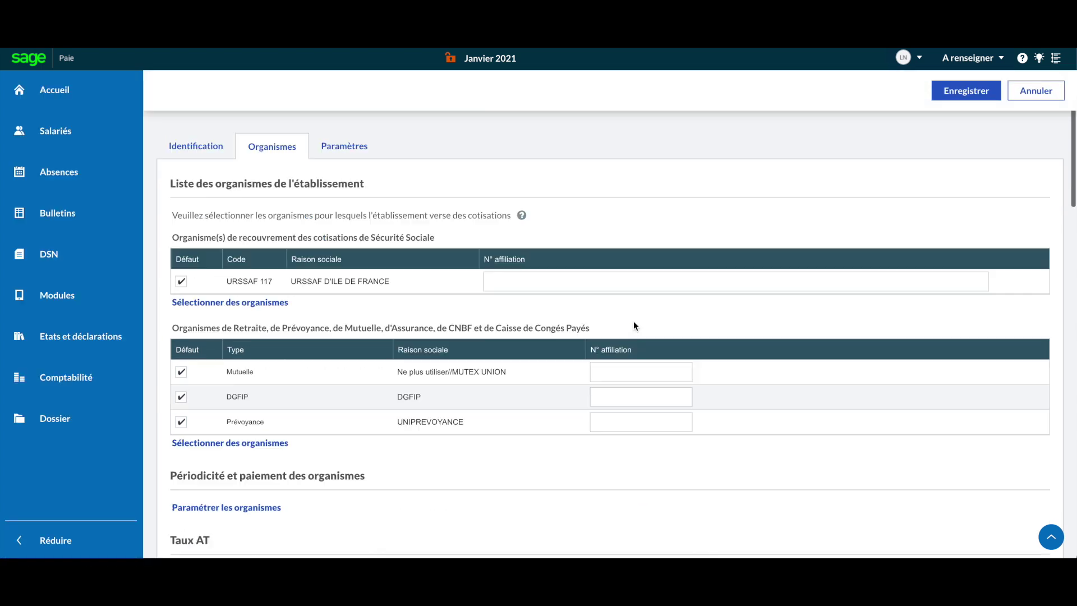
{"action": "left_click", "coordinate": [234, 294]}
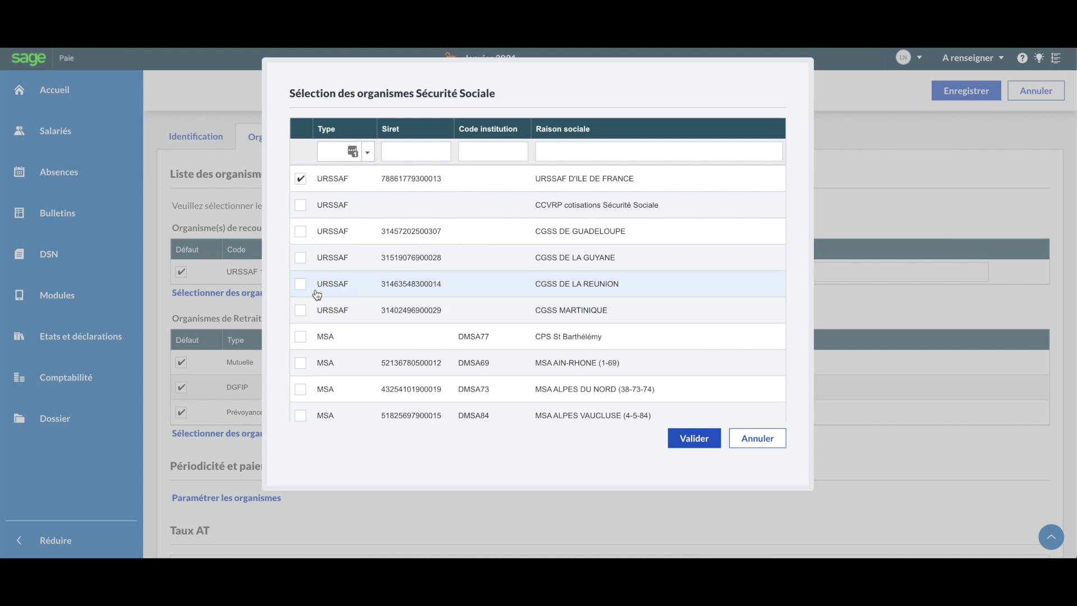
{"action": "left_click", "coordinate": [300, 284]}
{"action": "left_click", "coordinate": [704, 439]}
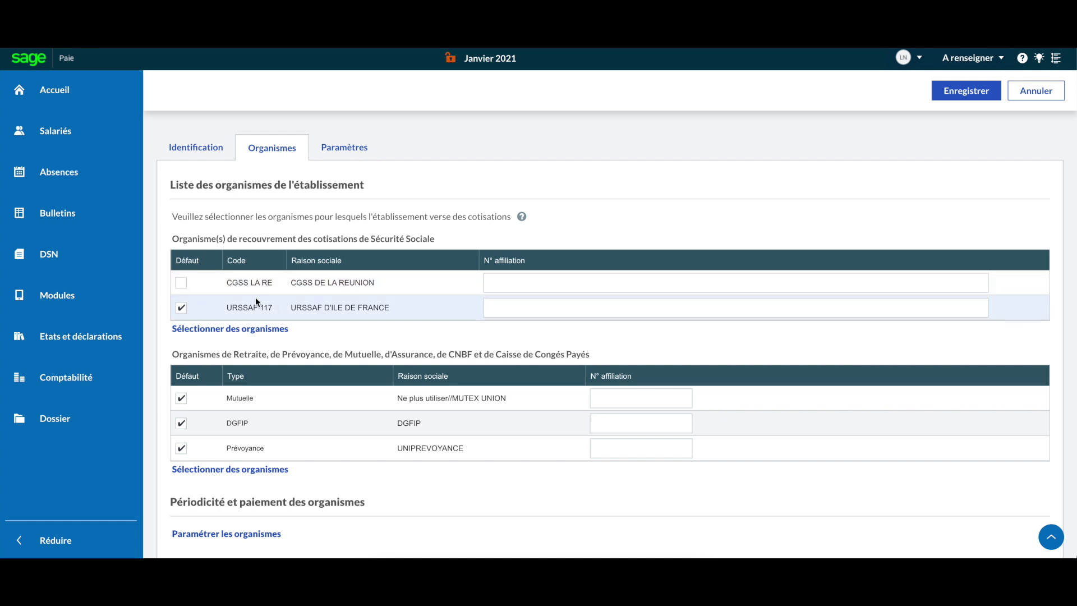
{"action": "left_click", "coordinate": [180, 283]}
{"action": "left_click", "coordinate": [543, 281]}
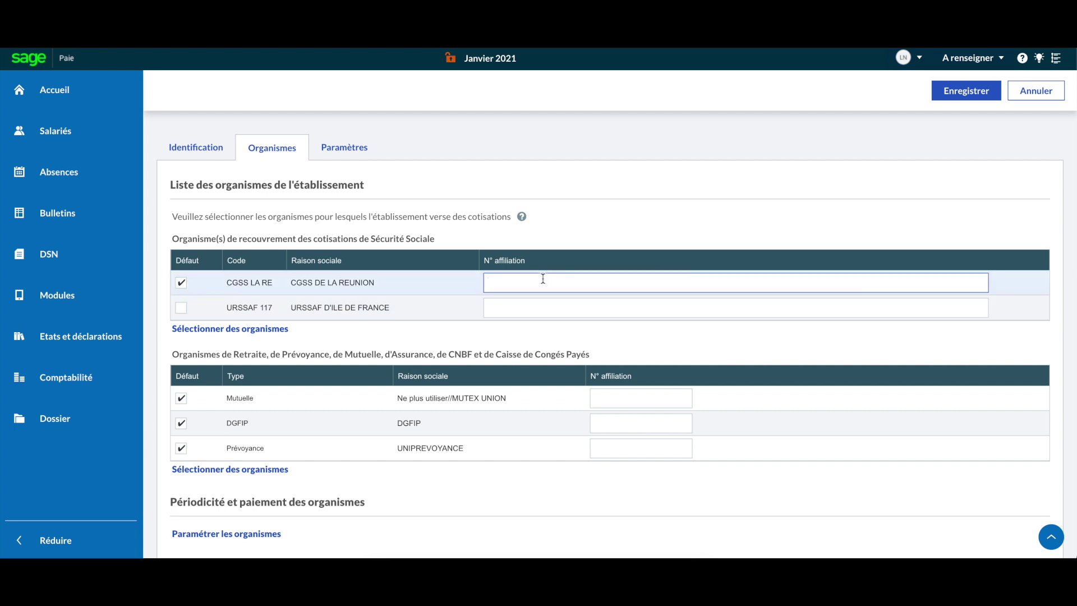
Browse the selectable retirement, provident, mutual and insurance bodies and leave the selection without applying changes
{"action": "scroll", "coordinate": [434, 443], "scroll_direction": "down", "scroll_amount": 1}
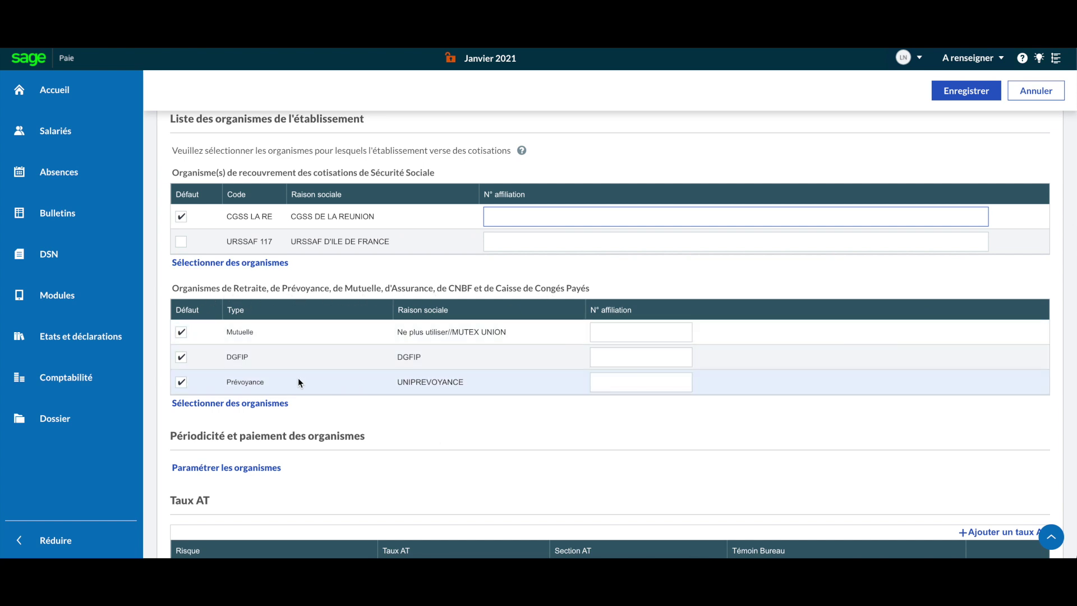
{"action": "left_click", "coordinate": [234, 408]}
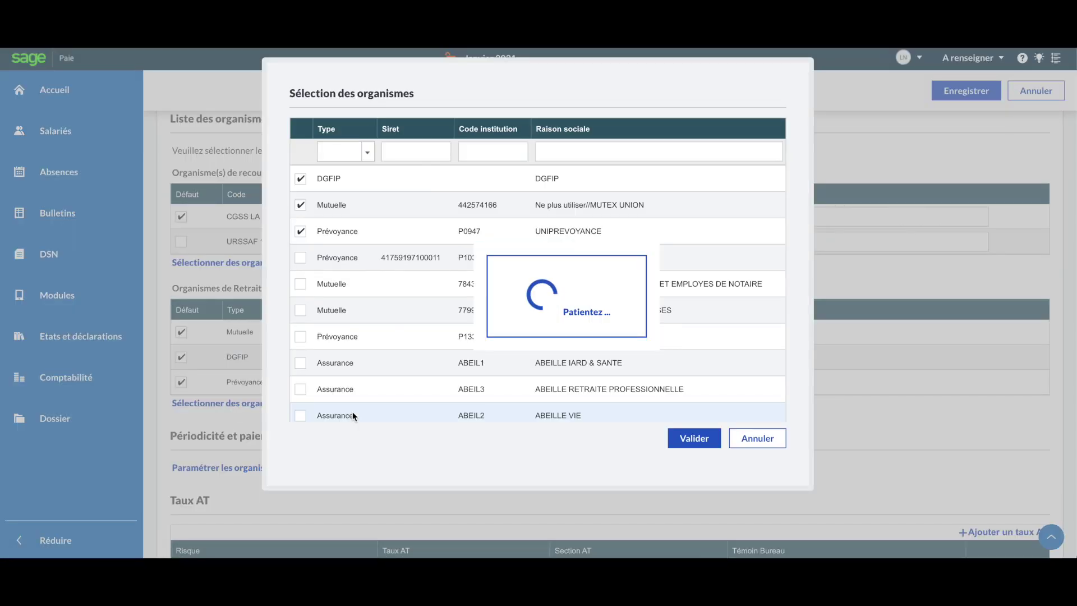
{"action": "scroll", "coordinate": [554, 382], "scroll_direction": "down", "scroll_amount": 12}
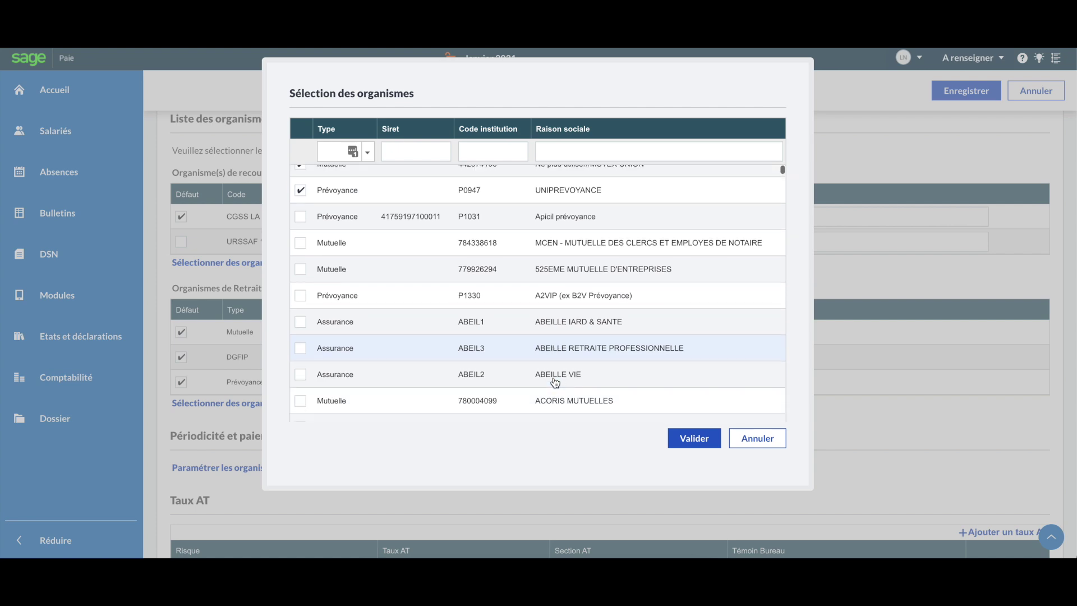
{"action": "scroll", "coordinate": [554, 381], "scroll_direction": "down", "scroll_amount": 15}
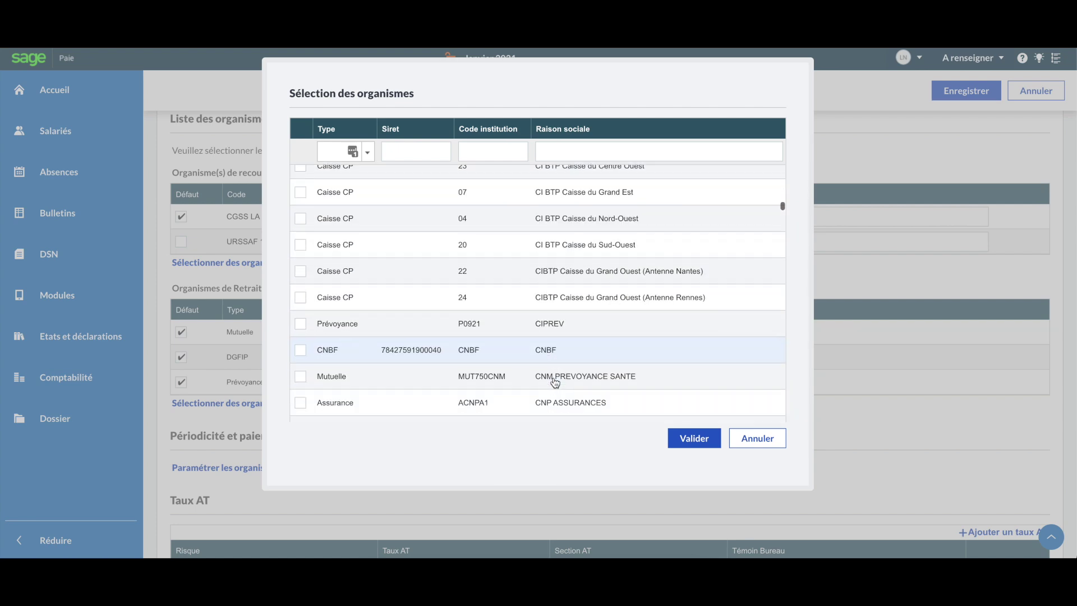
{"action": "left_click_drag", "start_coordinate": [780, 233], "coordinate": [781, 320]}
{"action": "left_click", "coordinate": [756, 437]}
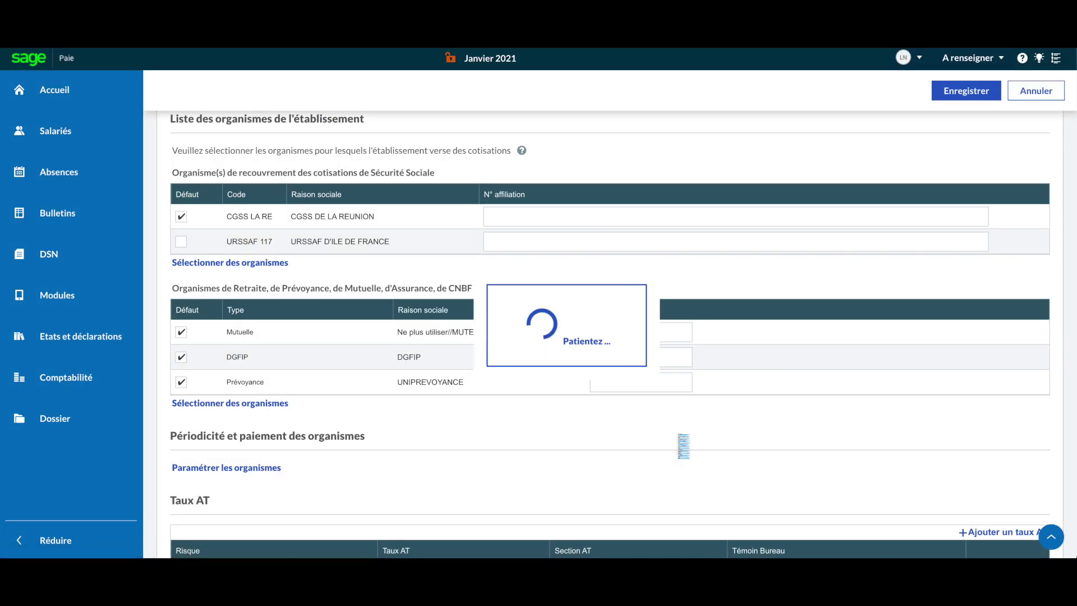
Review the Taux AT, apprentice retirement and Retraite et Prévoyance rates, and cancel the pending edits to the record
{"action": "scroll", "coordinate": [507, 435], "scroll_direction": "down", "scroll_amount": 5}
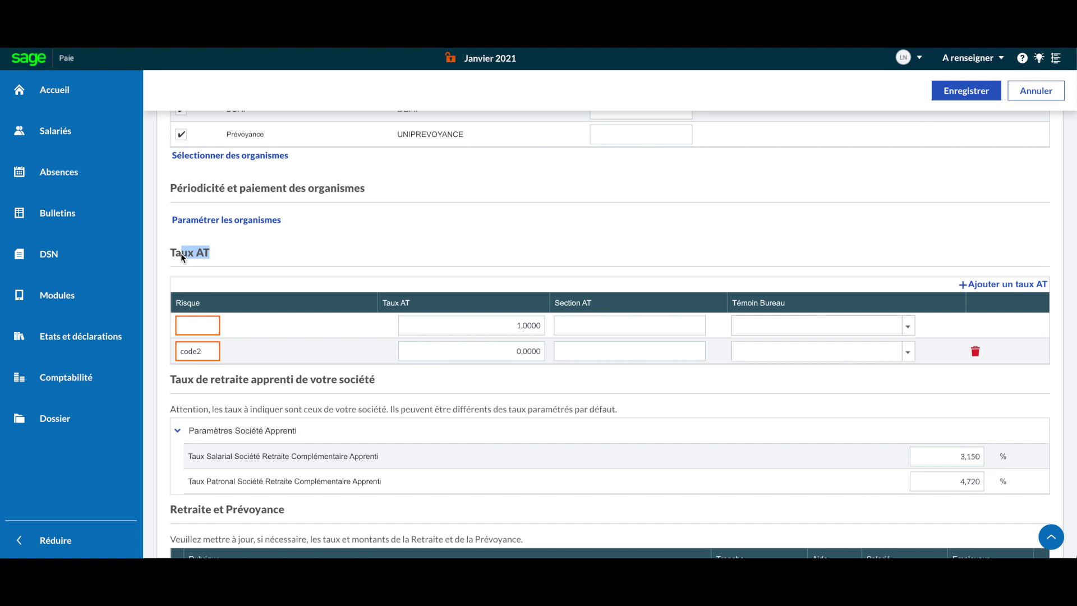
{"action": "scroll", "coordinate": [181, 253], "scroll_direction": "down", "scroll_amount": 8}
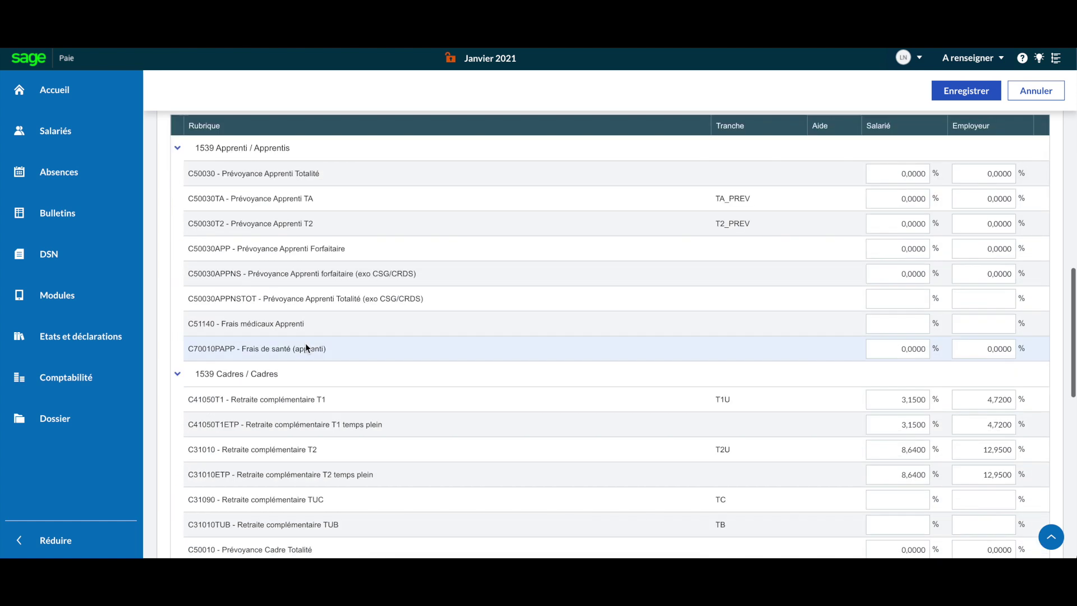
{"action": "scroll", "coordinate": [274, 171], "scroll_direction": "up", "scroll_amount": 2}
{"action": "left_click_drag", "start_coordinate": [184, 199], "coordinate": [249, 200]}
{"action": "scroll", "coordinate": [484, 228], "scroll_direction": "down", "scroll_amount": 2}
{"action": "scroll", "coordinate": [484, 227], "scroll_direction": "up", "scroll_amount": 9}
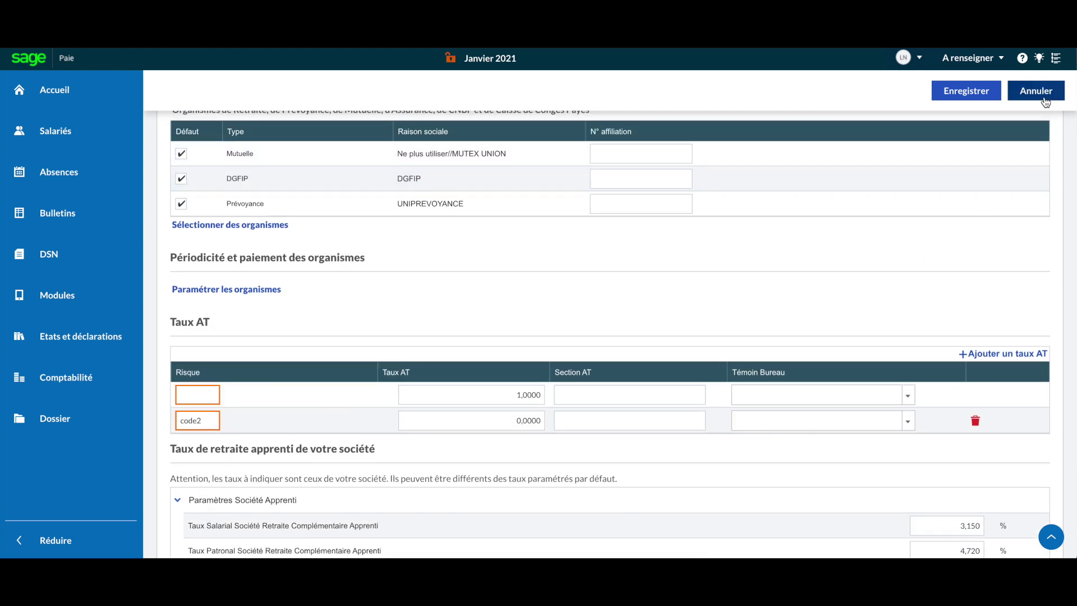
{"action": "left_click", "coordinate": [1045, 99]}
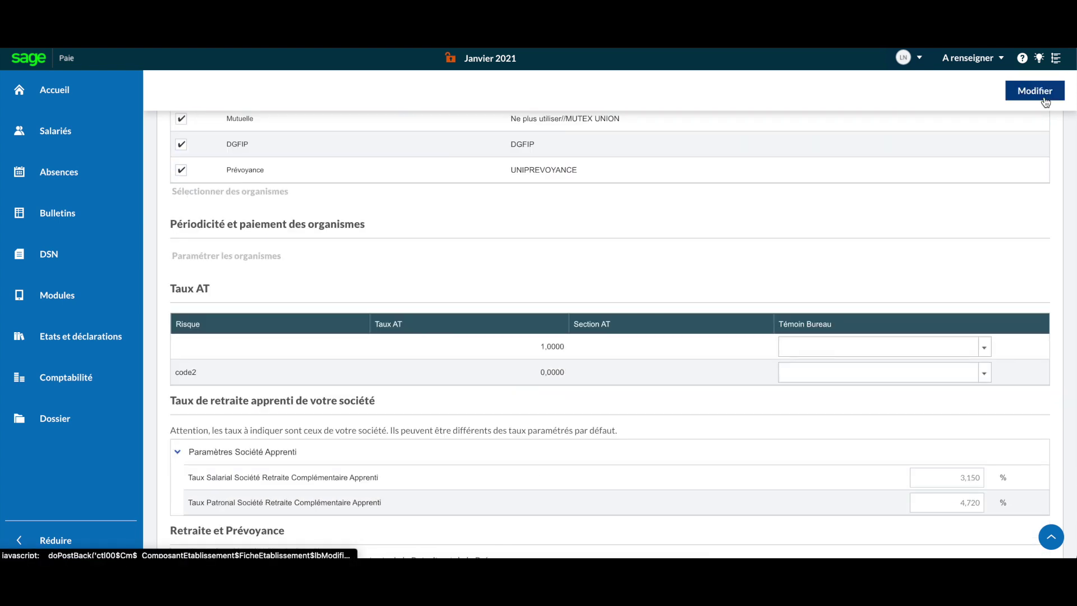
Leave the establishment record and display the list of employees
{"action": "scroll", "coordinate": [916, 200], "scroll_direction": "up", "scroll_amount": 1}
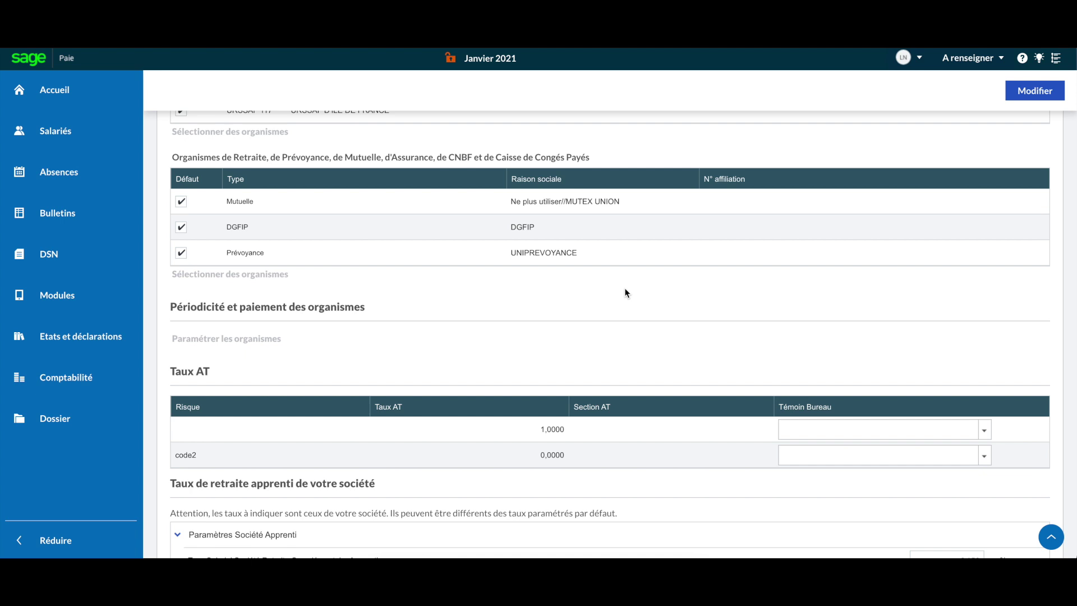
{"action": "scroll", "coordinate": [625, 287], "scroll_direction": "up", "scroll_amount": 5}
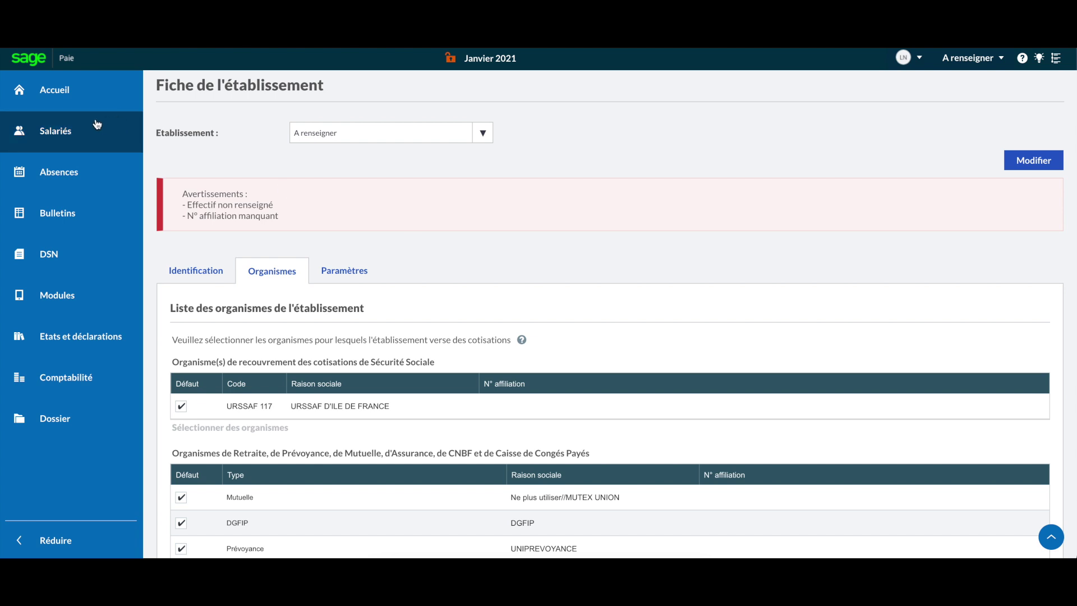
{"action": "left_click", "coordinate": [79, 132]}
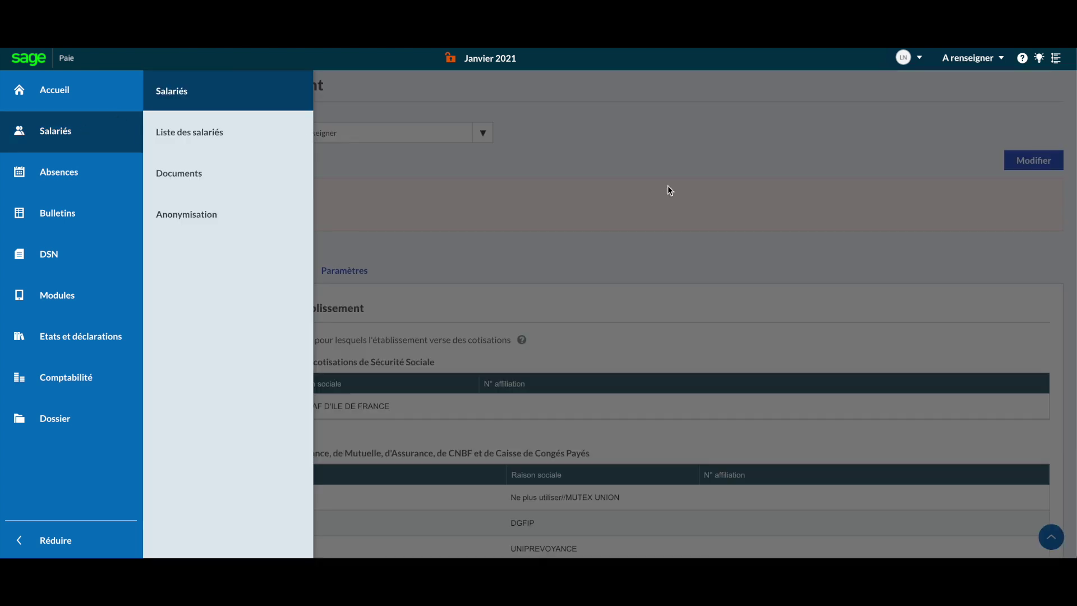
{"action": "left_click", "coordinate": [650, 184]}
{"action": "left_click", "coordinate": [77, 144]}
{"action": "left_click", "coordinate": [191, 147]}
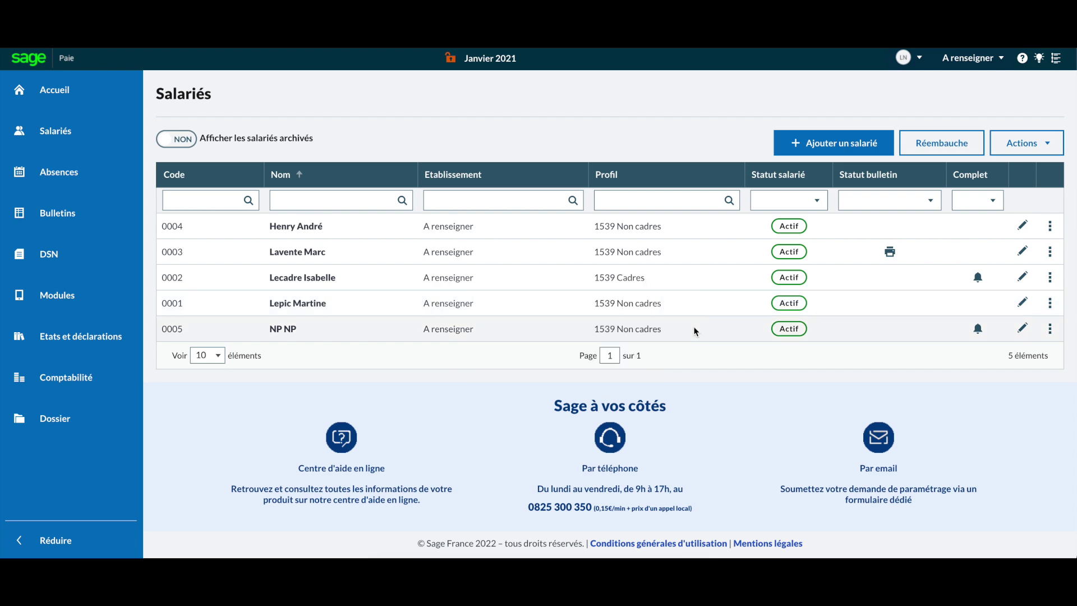
Open the form for adding an employee, review its sections and Identité fields, and close it without saving
{"action": "left_click", "coordinate": [848, 147]}
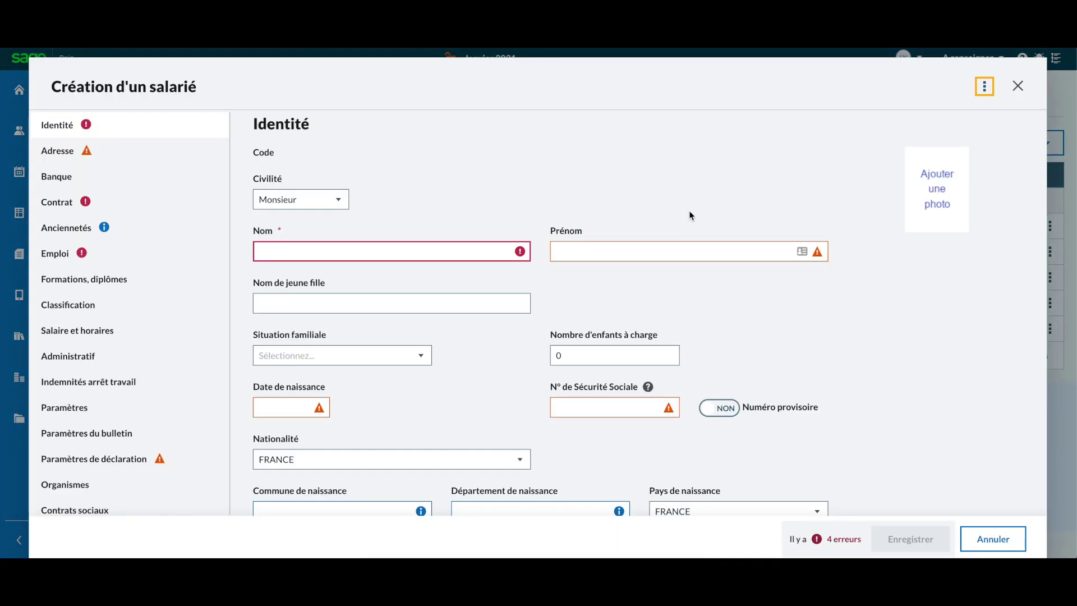
{"action": "scroll", "coordinate": [112, 281], "scroll_direction": "down", "scroll_amount": 1}
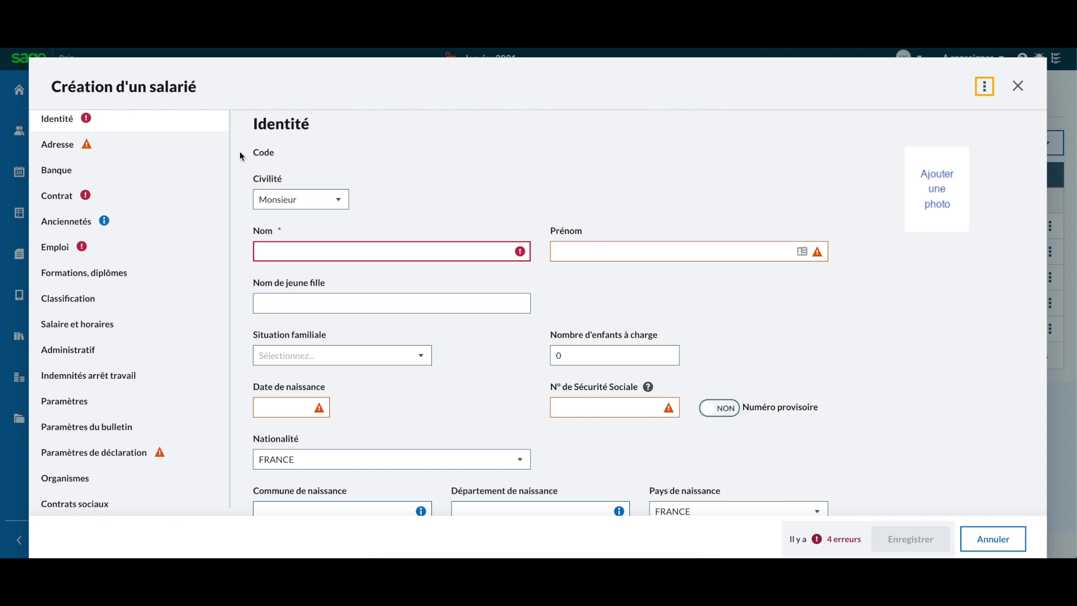
{"action": "left_click", "coordinate": [1018, 87]}
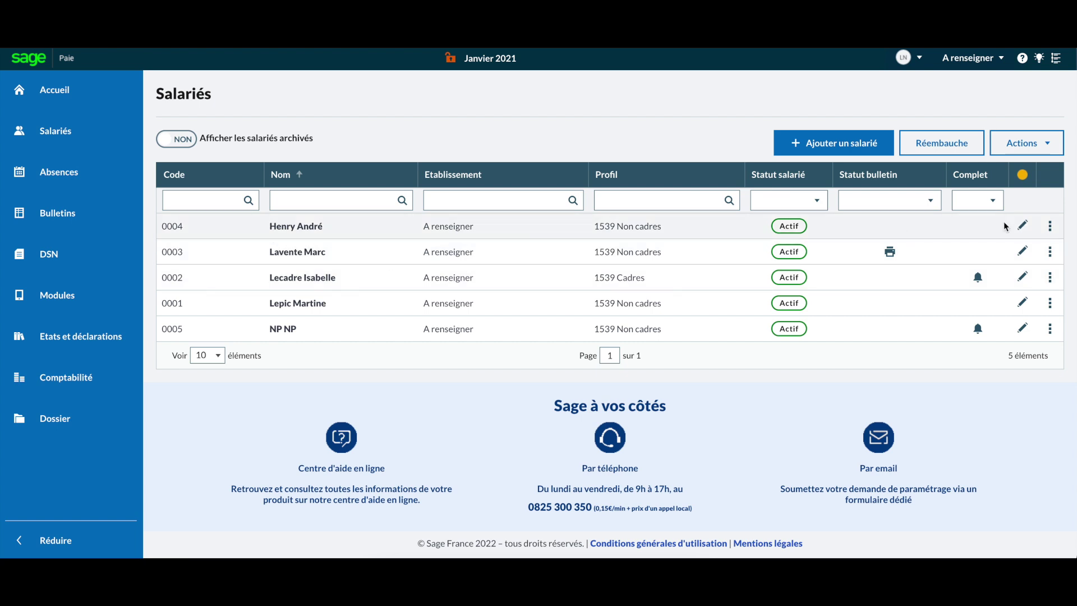
Open the first listed employee's record and review the Identité, Adresse and Banque sections
{"action": "left_click", "coordinate": [1023, 226]}
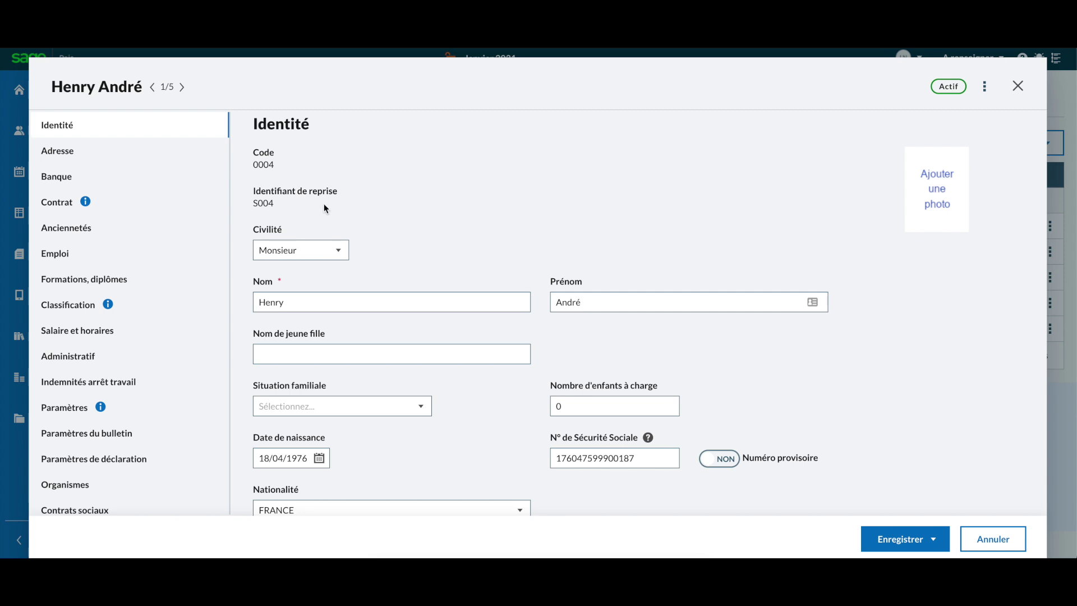
{"action": "scroll", "coordinate": [348, 387], "scroll_direction": "down", "scroll_amount": 2}
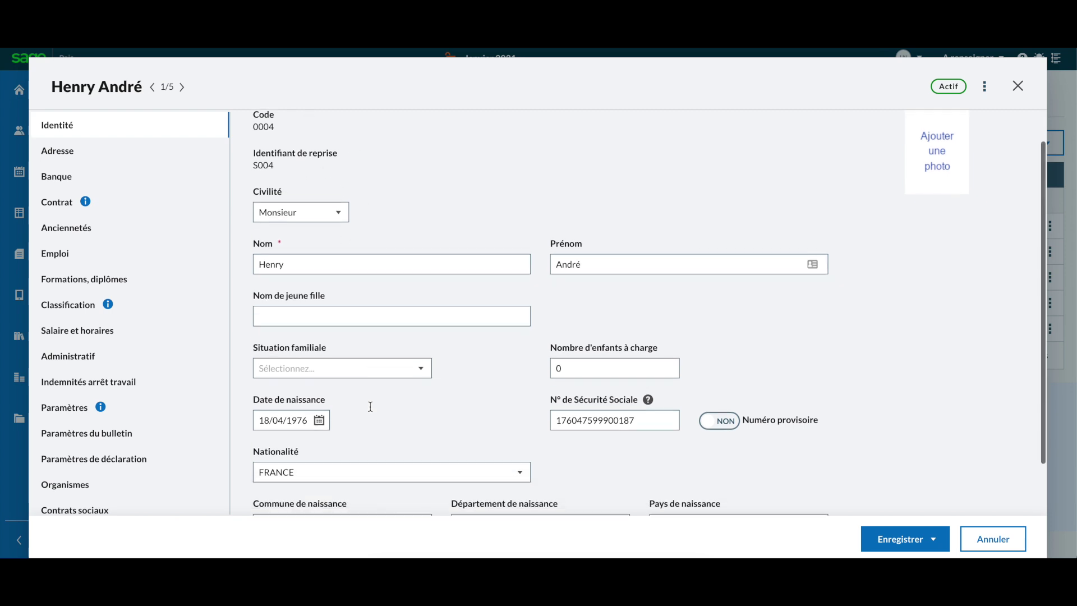
{"action": "left_click", "coordinate": [61, 152]}
{"action": "left_click", "coordinate": [57, 176]}
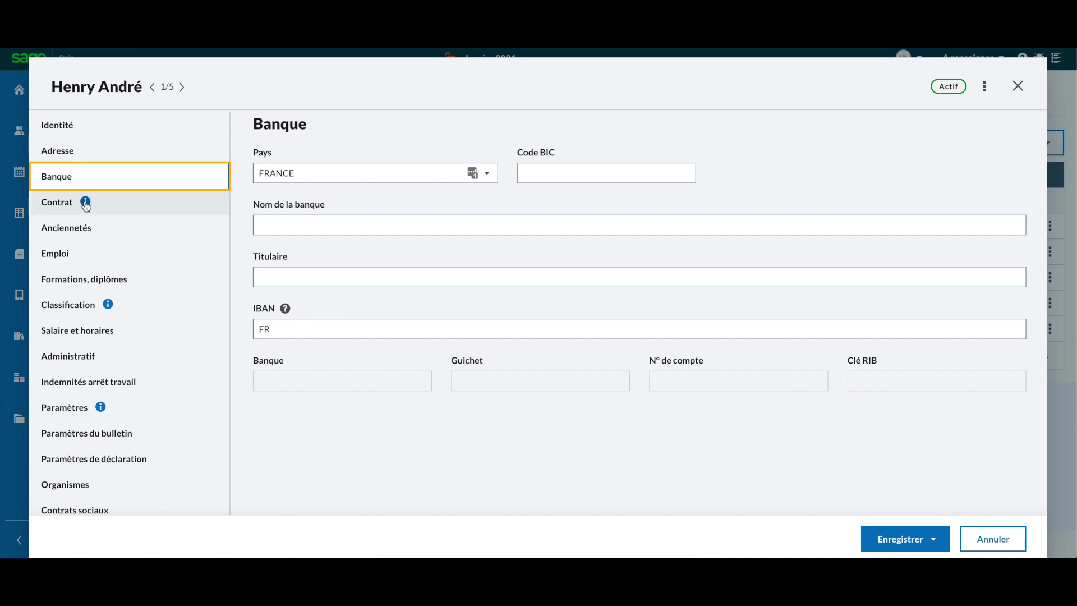
Set the contract type to CDDS - CDD Saisonnier in the employee's Contrat section
{"action": "mouse_move", "coordinate": [92, 206]}
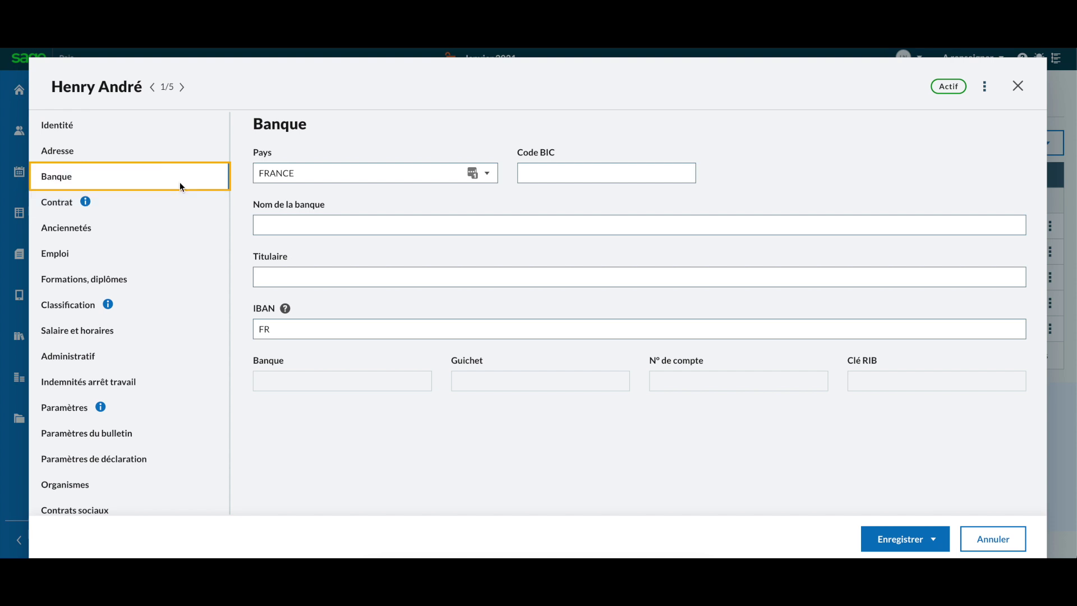
{"action": "left_click", "coordinate": [76, 203]}
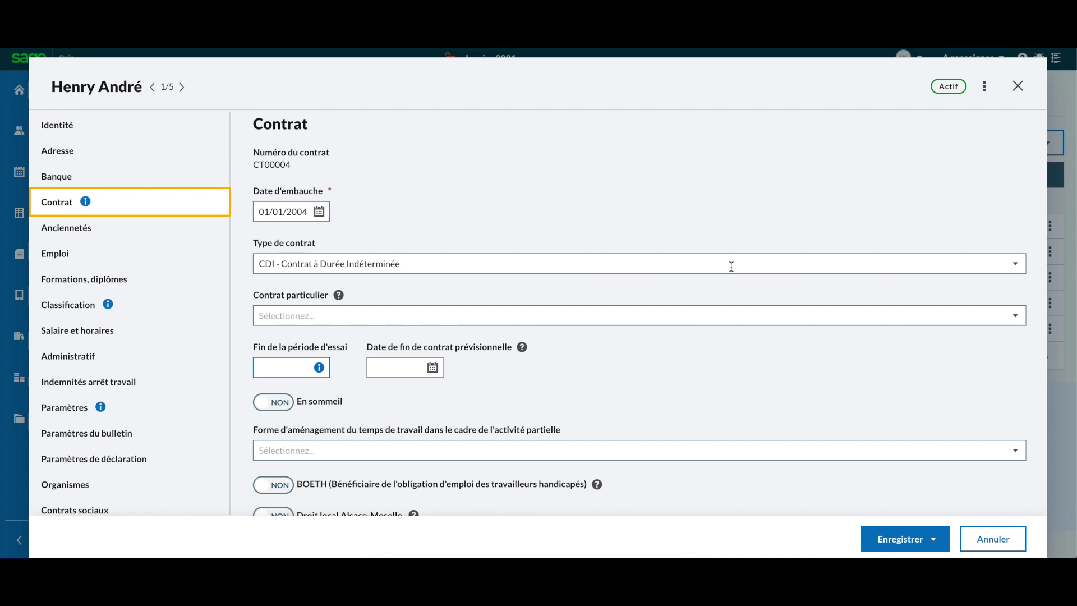
{"action": "left_click", "coordinate": [811, 270]}
{"action": "left_click", "coordinate": [1014, 264]}
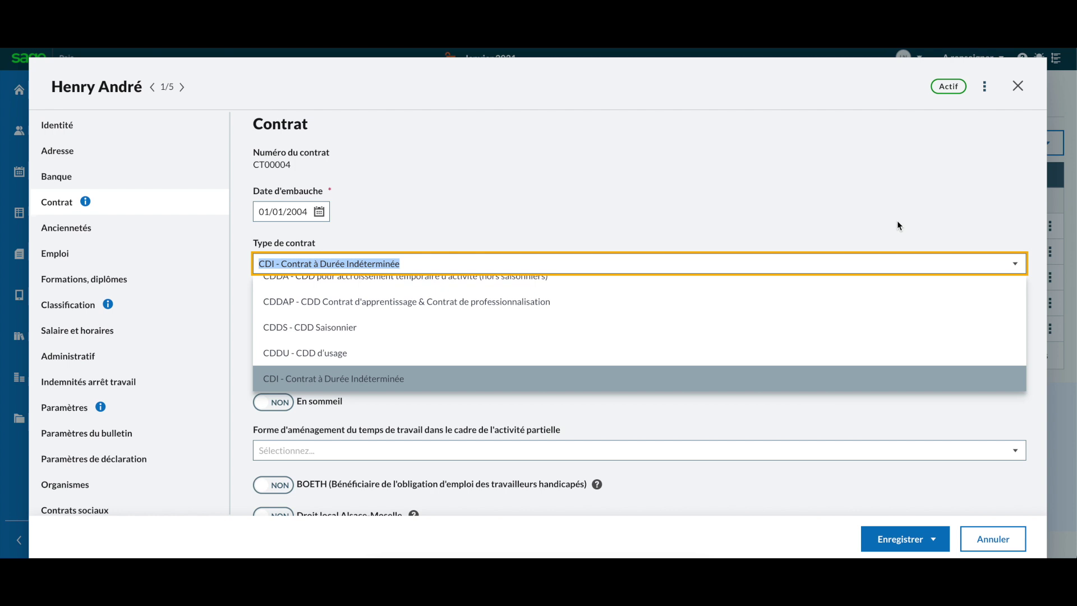
{"action": "key", "text": "Up"}
{"action": "key", "text": "Up"}
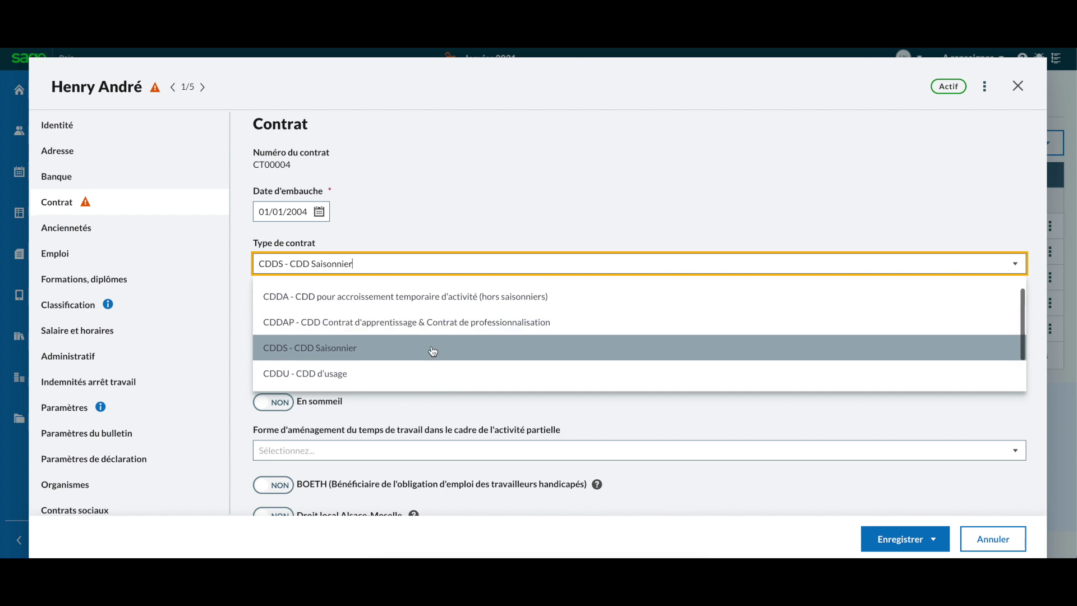
{"action": "left_click", "coordinate": [432, 352]}
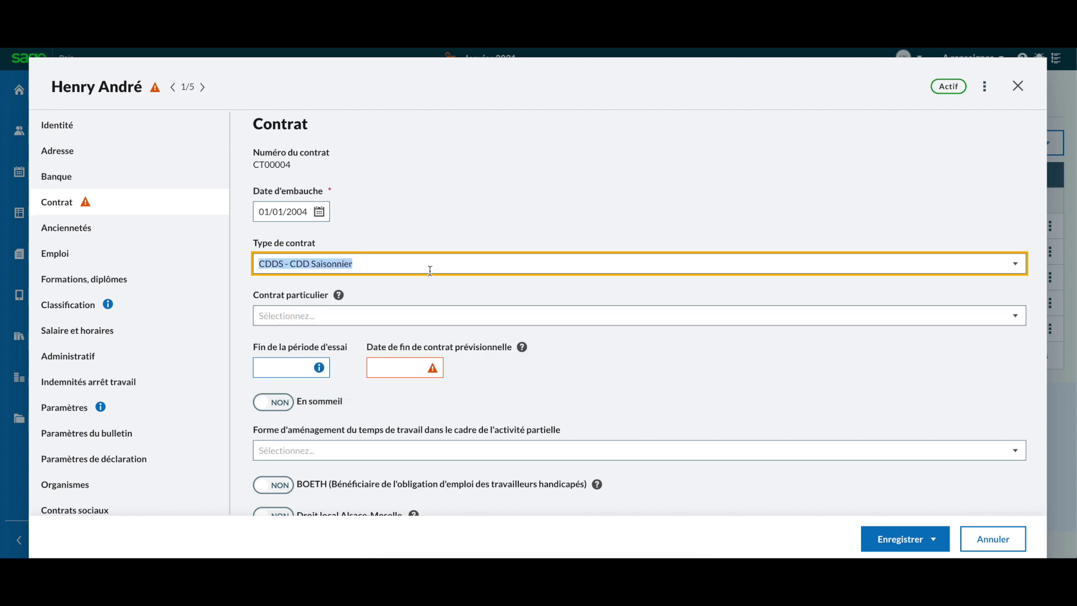
Set the contract type to CDDAP - CDD Contrat d'apprentissage & Contrat de professionnalisation and read the help on the provisional contract end date
{"action": "left_click", "coordinate": [1015, 263]}
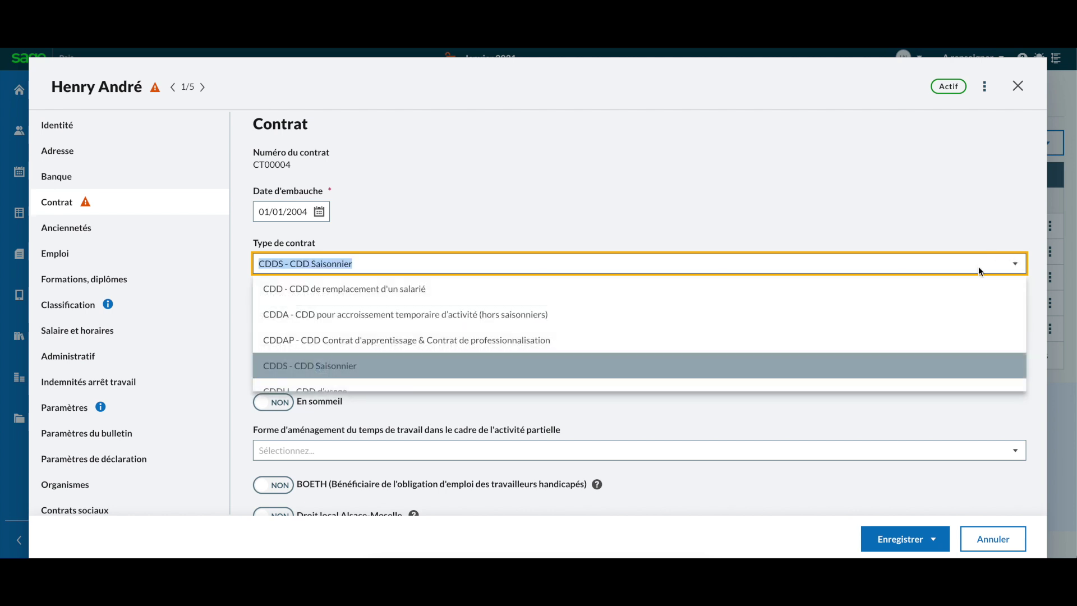
{"action": "left_click", "coordinate": [512, 338]}
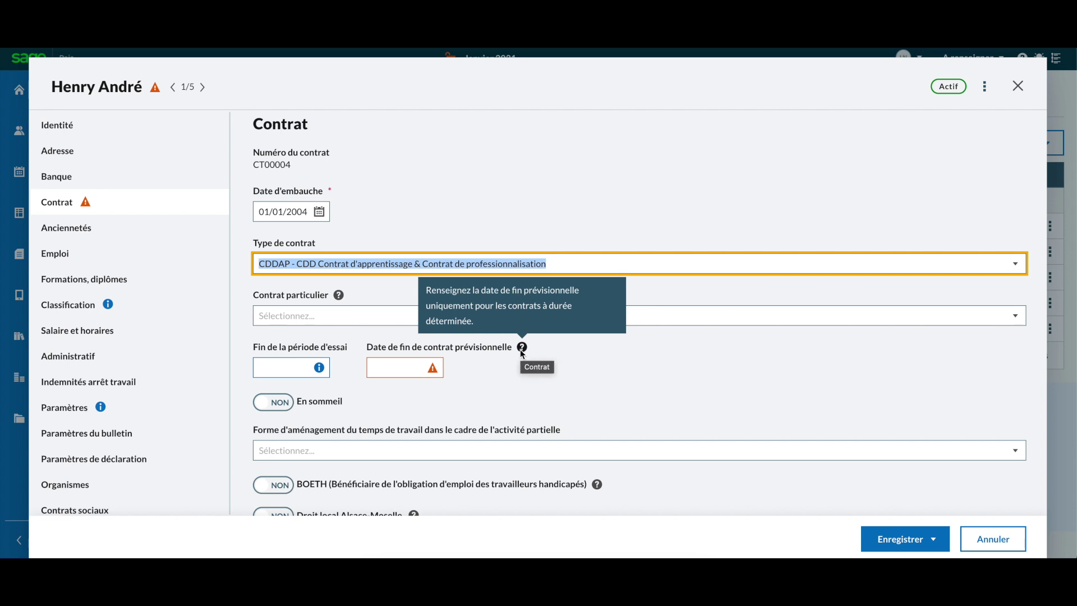
{"action": "mouse_move", "coordinate": [523, 348]}
{"action": "left_click", "coordinate": [658, 386]}
{"action": "scroll", "coordinate": [658, 386], "scroll_direction": "down", "scroll_amount": 1}
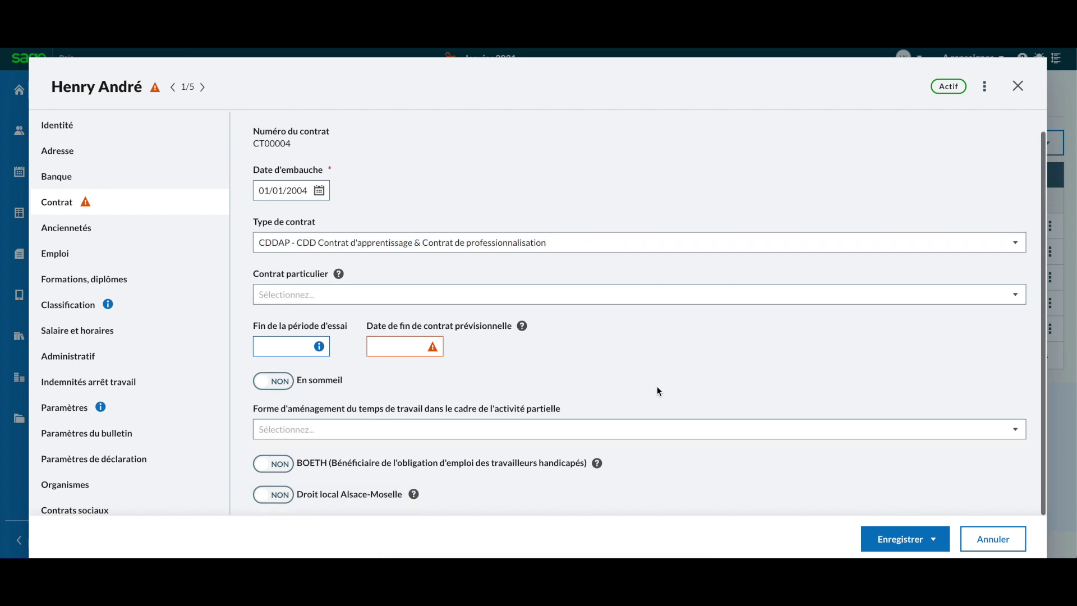
Review the employee's Anciennetés dates and the Emploi section, including the available collective agreements
{"action": "left_click", "coordinate": [52, 227]}
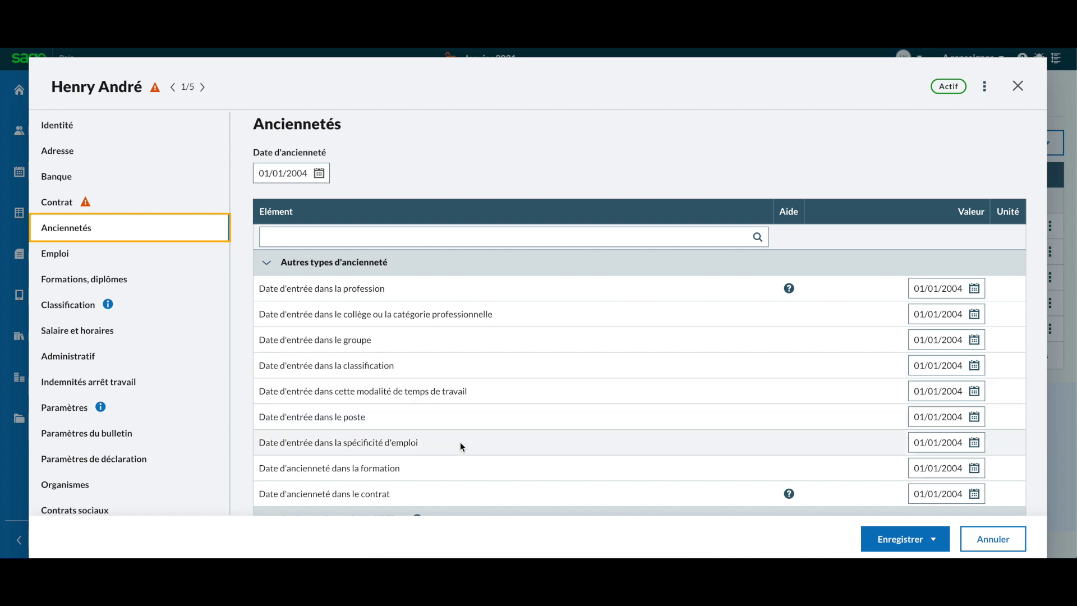
{"action": "scroll", "coordinate": [460, 443], "scroll_direction": "down", "scroll_amount": 2}
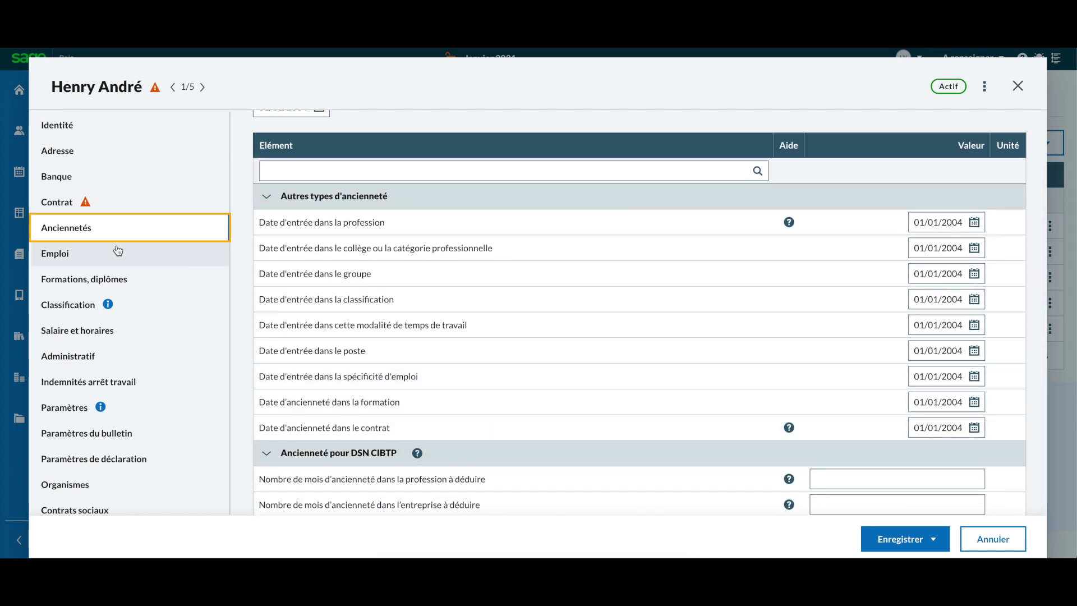
{"action": "left_click", "coordinate": [172, 256]}
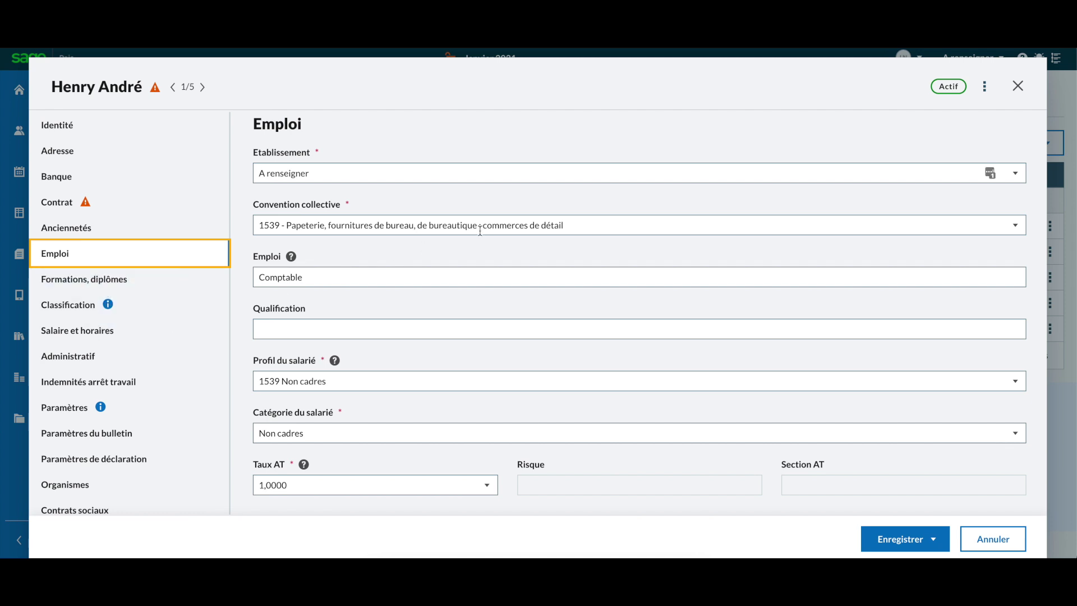
{"action": "left_click", "coordinate": [1013, 225]}
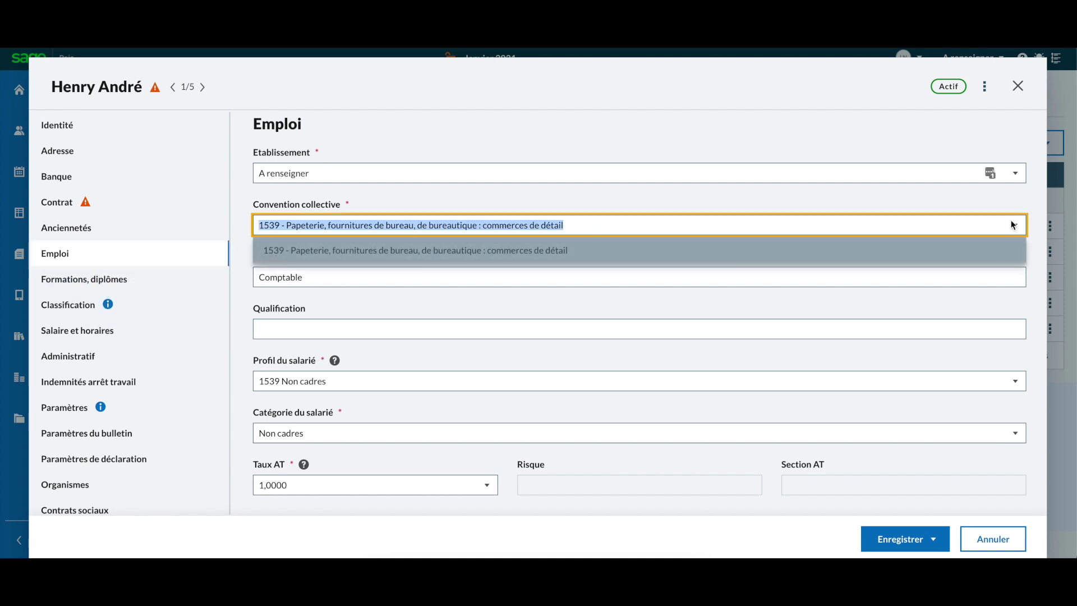
{"action": "left_click", "coordinate": [552, 203]}
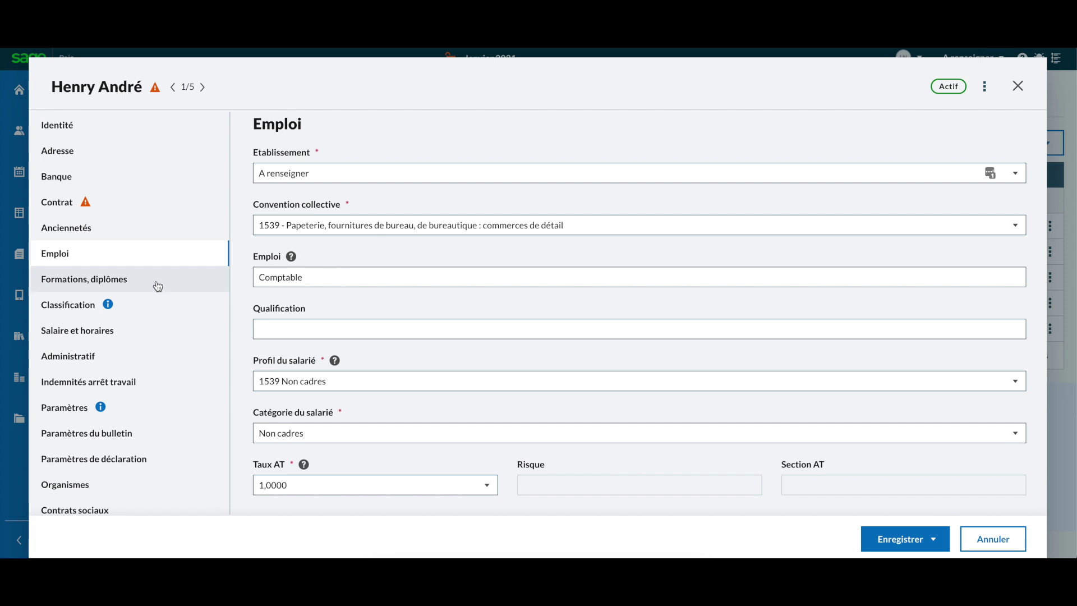
Review the employee's Salaire et horaires section, including the salary type options and the base salary field
{"action": "left_click", "coordinate": [106, 330]}
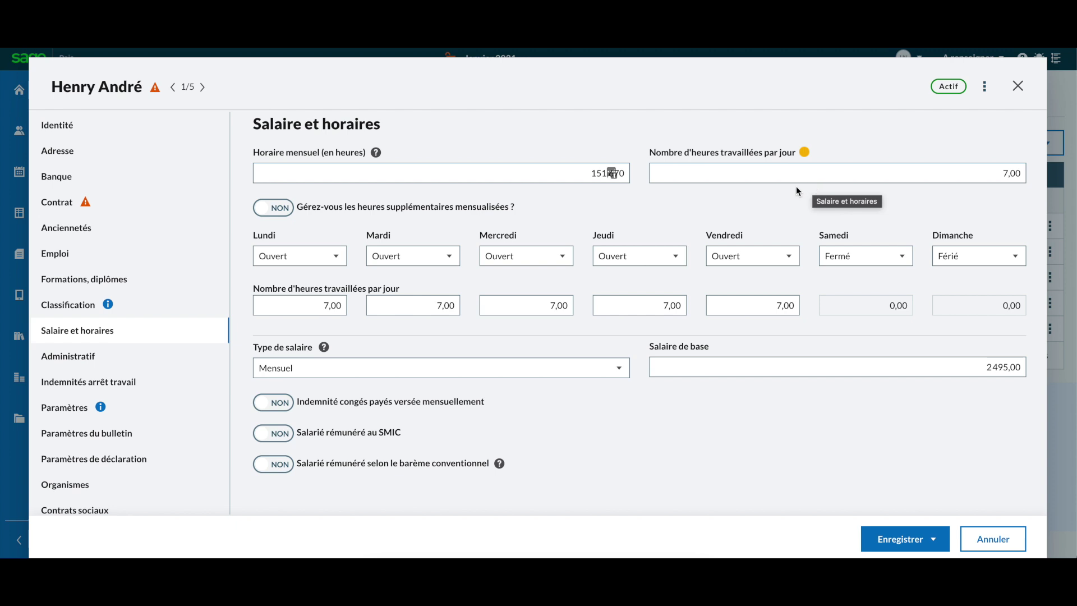
{"action": "left_click", "coordinate": [584, 366]}
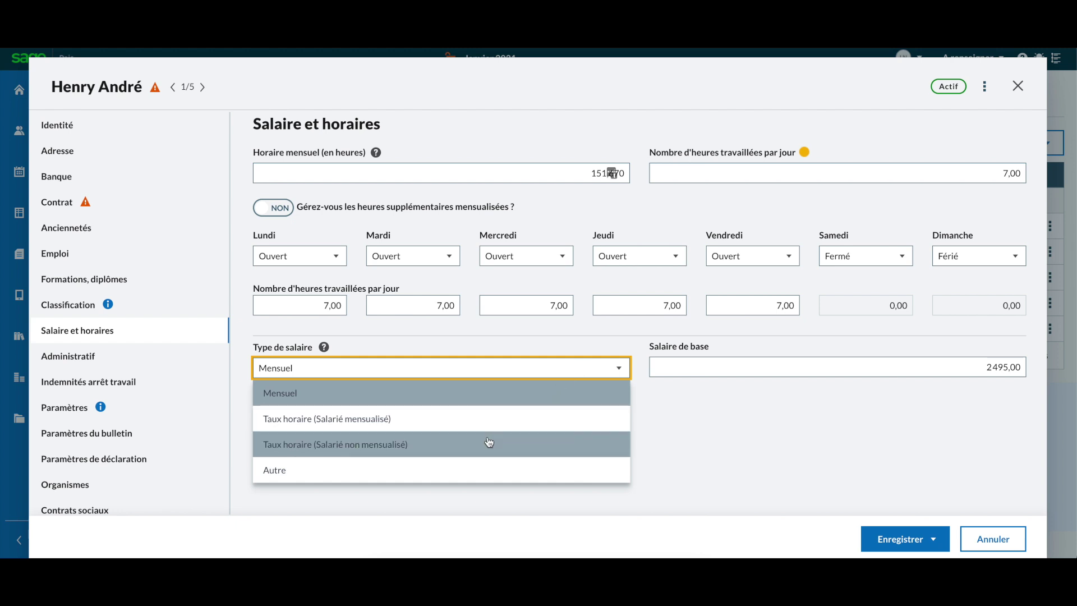
{"action": "left_click", "coordinate": [732, 456]}
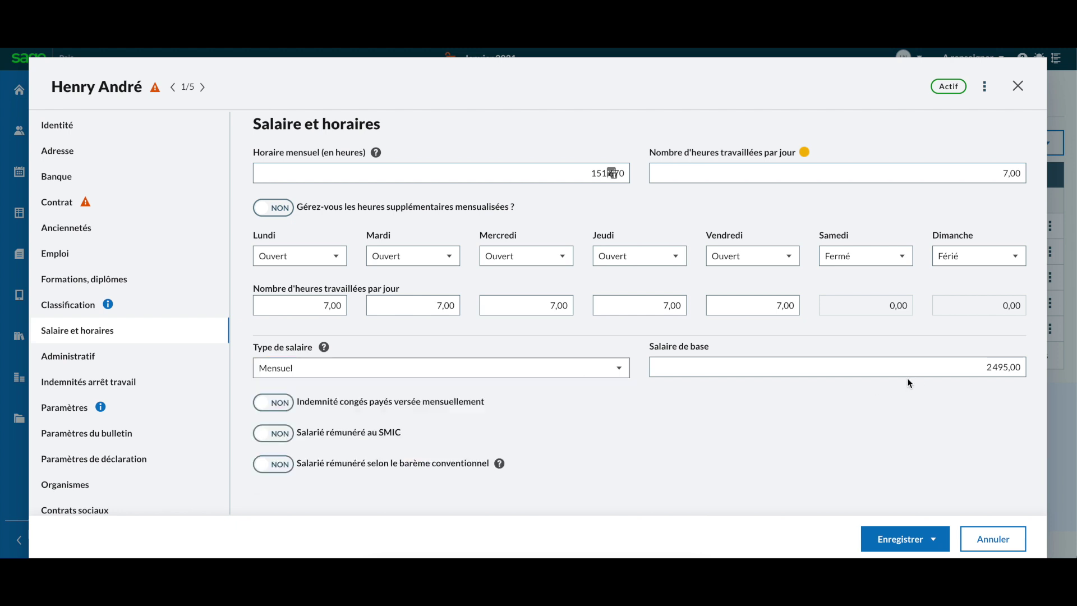
{"action": "left_click", "coordinate": [878, 371]}
{"action": "left_click", "coordinate": [809, 431]}
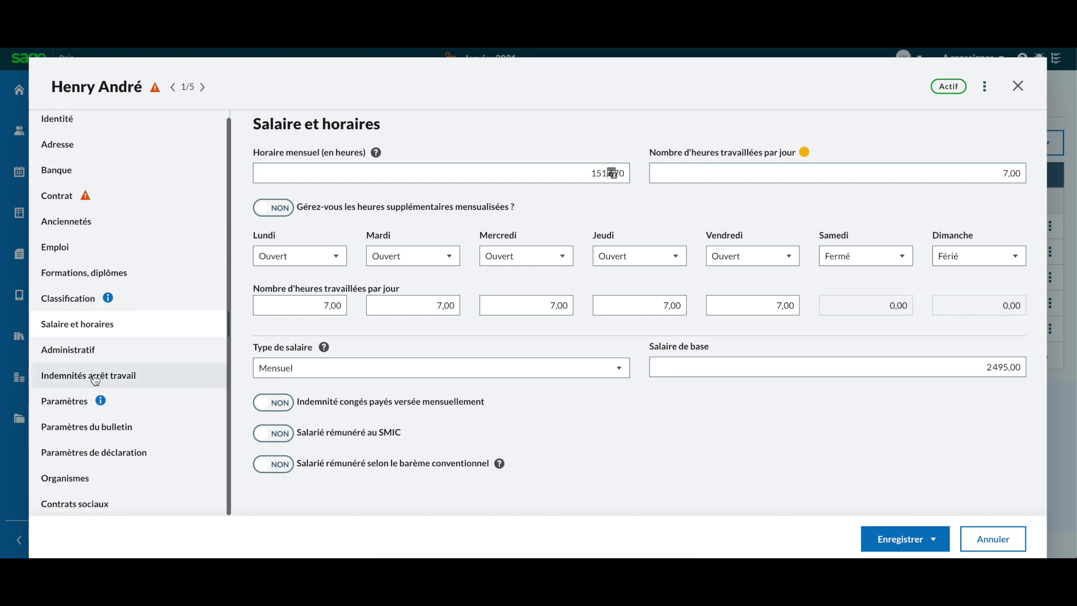
Expand Congés payés antérieurs in the employee's Paramètres section and examine the N-1 and N leave fields
{"action": "left_click", "coordinate": [87, 408]}
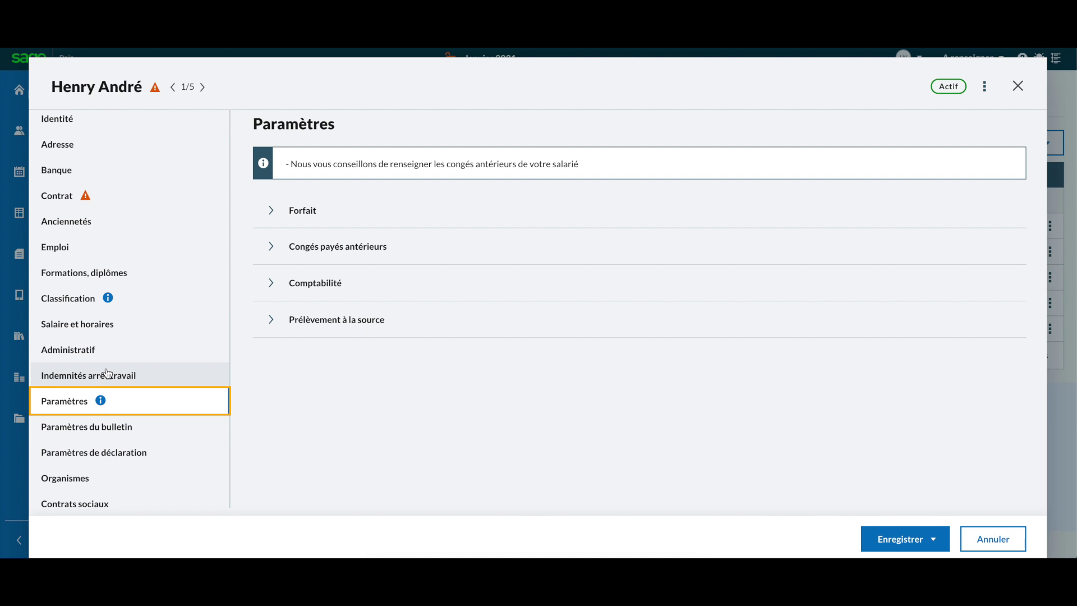
{"action": "left_click", "coordinate": [320, 246]}
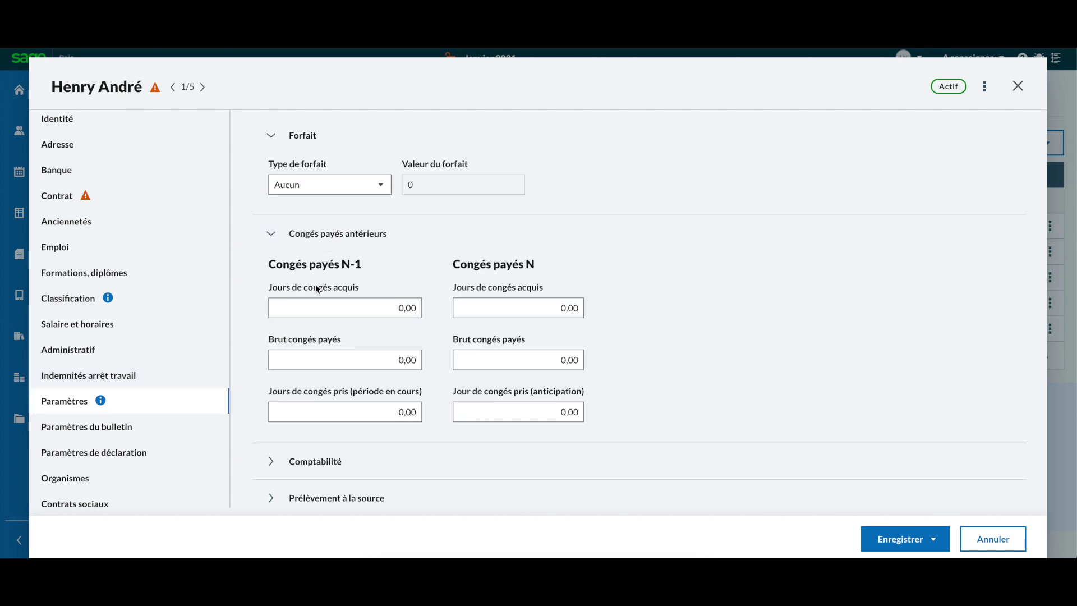
{"action": "left_click_drag", "start_coordinate": [362, 265], "coordinate": [270, 263]}
{"action": "left_click_drag", "start_coordinate": [371, 263], "coordinate": [601, 261]}
{"action": "left_click", "coordinate": [657, 264]}
Examine the Sécurité sociale, Prévoyance, Mutuelle and DGFIP bodies in the employee's Organismes section
{"action": "left_click", "coordinate": [128, 468]}
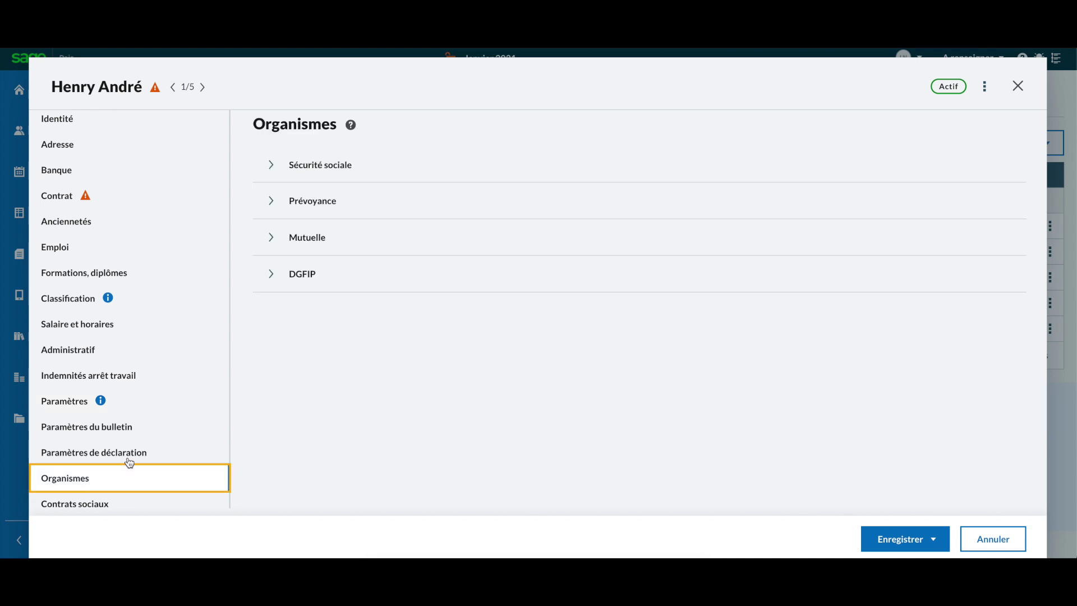
{"action": "left_click", "coordinate": [272, 167]}
{"action": "left_click", "coordinate": [270, 262]}
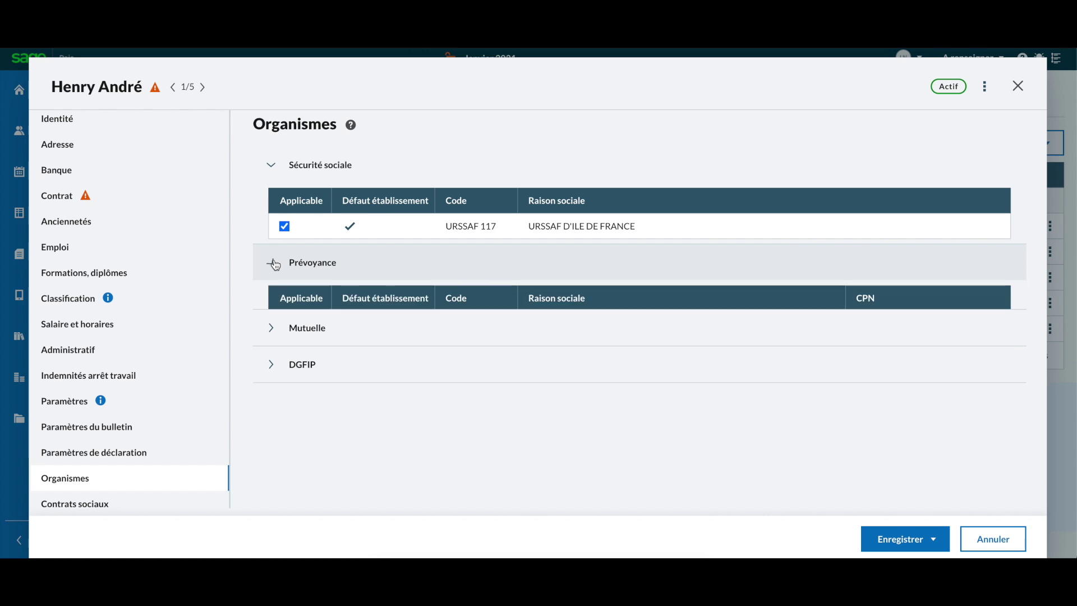
{"action": "left_click", "coordinate": [286, 369]}
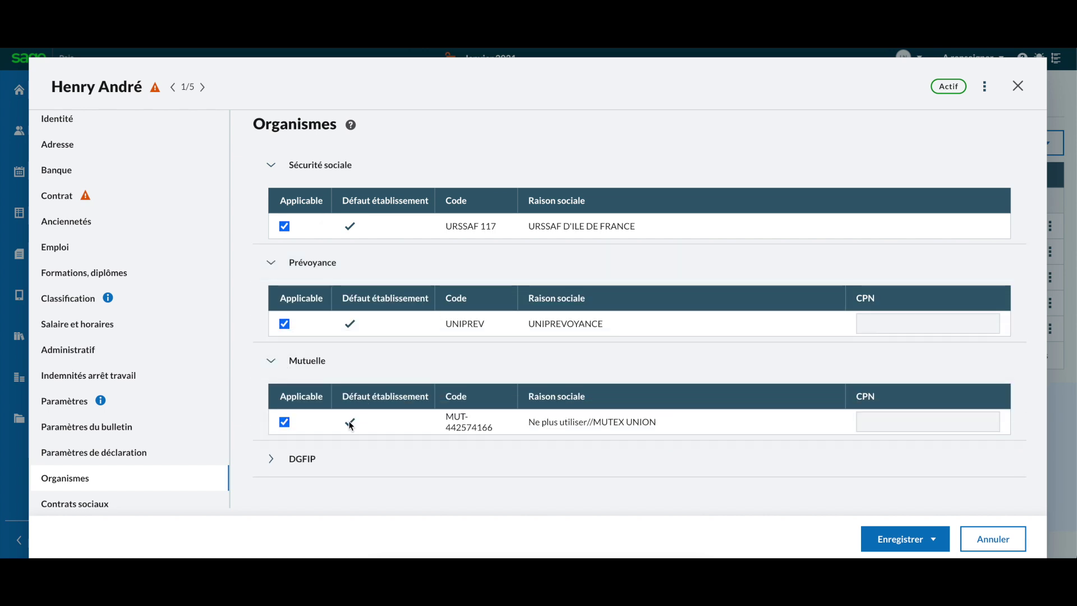
{"action": "left_click", "coordinate": [271, 463]}
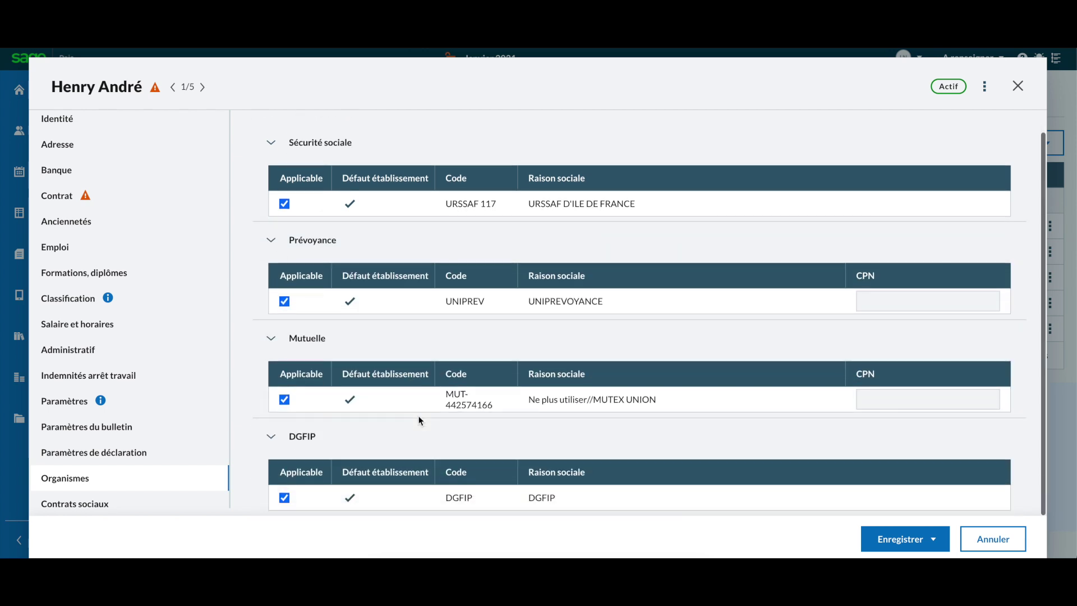
Tick the UNIPREVOYANCE contract in the employee's Contrats sociaux selection, cancel the selection and close the record without saving
{"action": "left_click", "coordinate": [66, 507]}
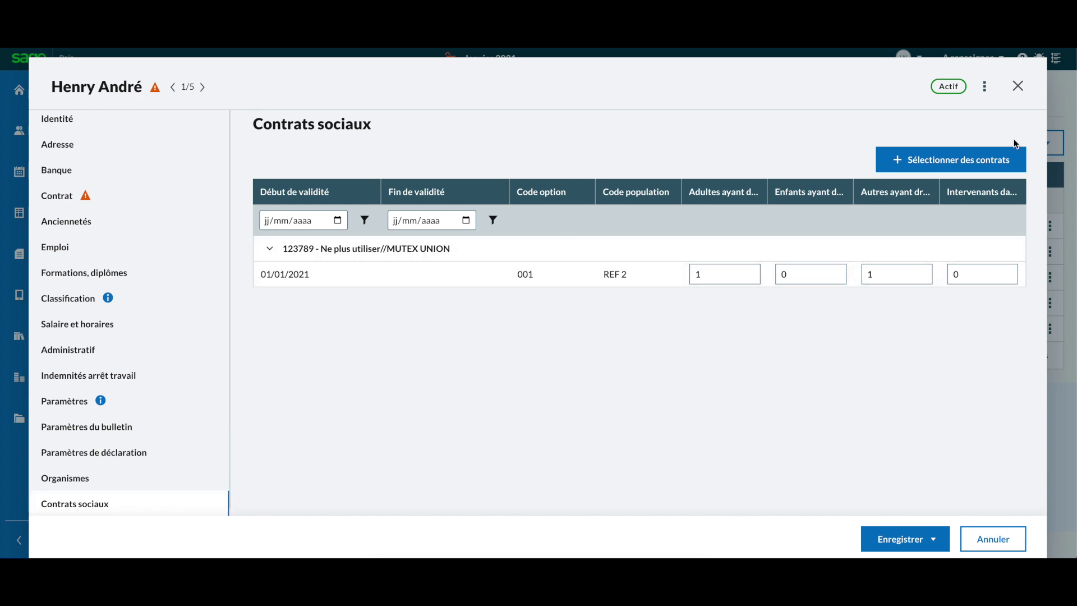
{"action": "left_click", "coordinate": [1007, 157]}
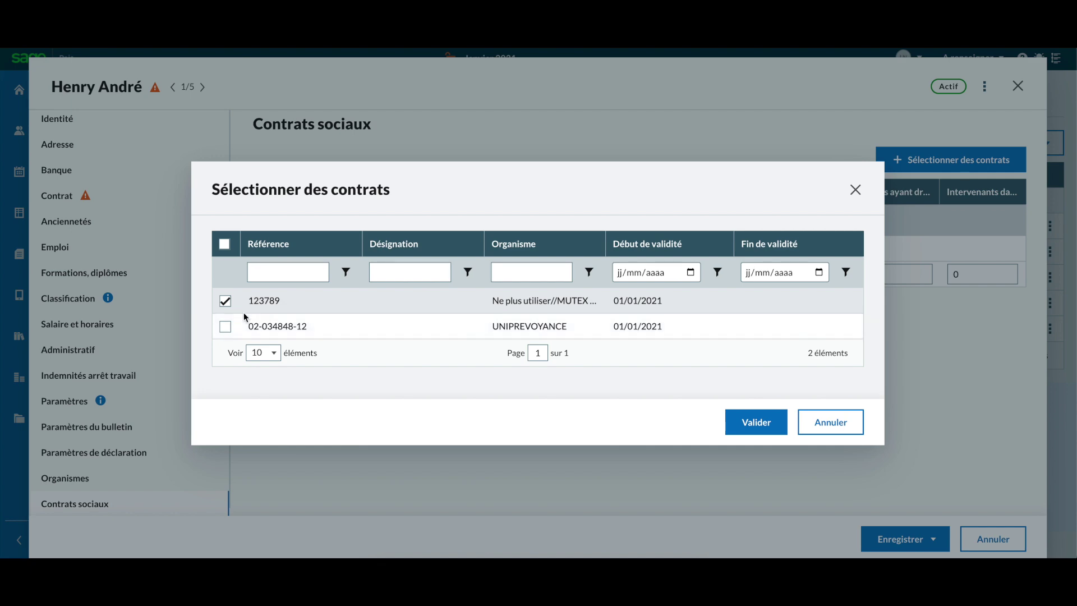
{"action": "left_click", "coordinate": [225, 326]}
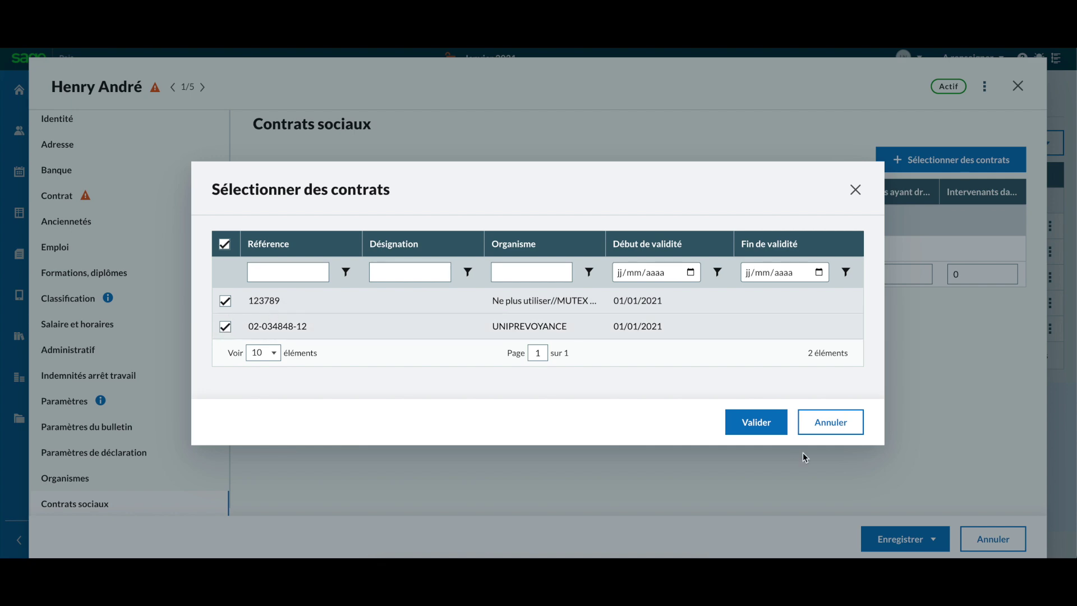
{"action": "left_click", "coordinate": [834, 422]}
{"action": "left_click", "coordinate": [1013, 540]}
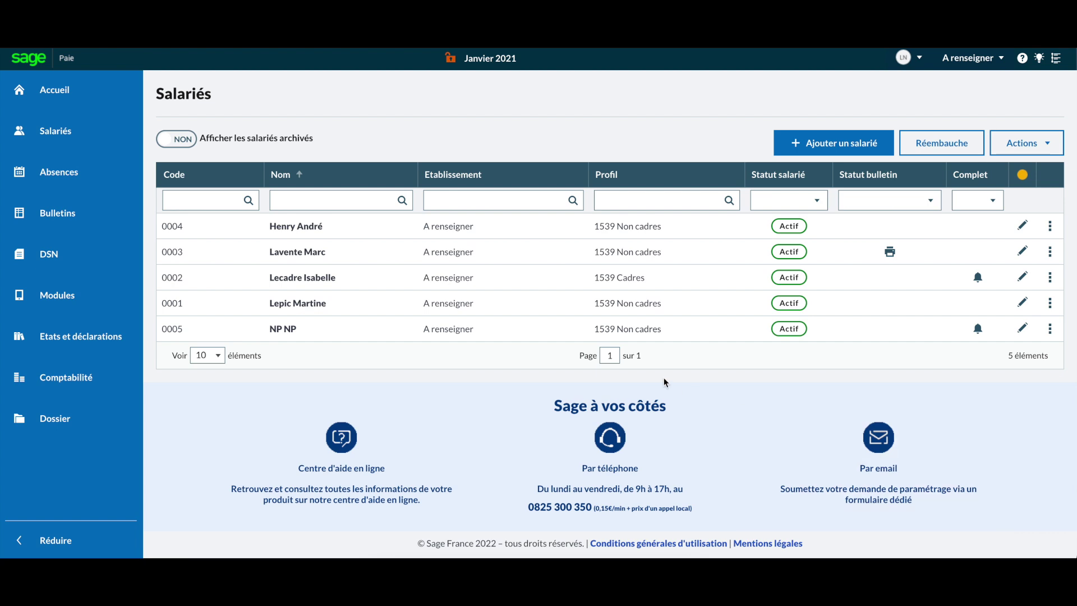
Open Saisie des éléments for the payslips and examine the list of remuneration element categories
{"action": "left_click", "coordinate": [83, 148]}
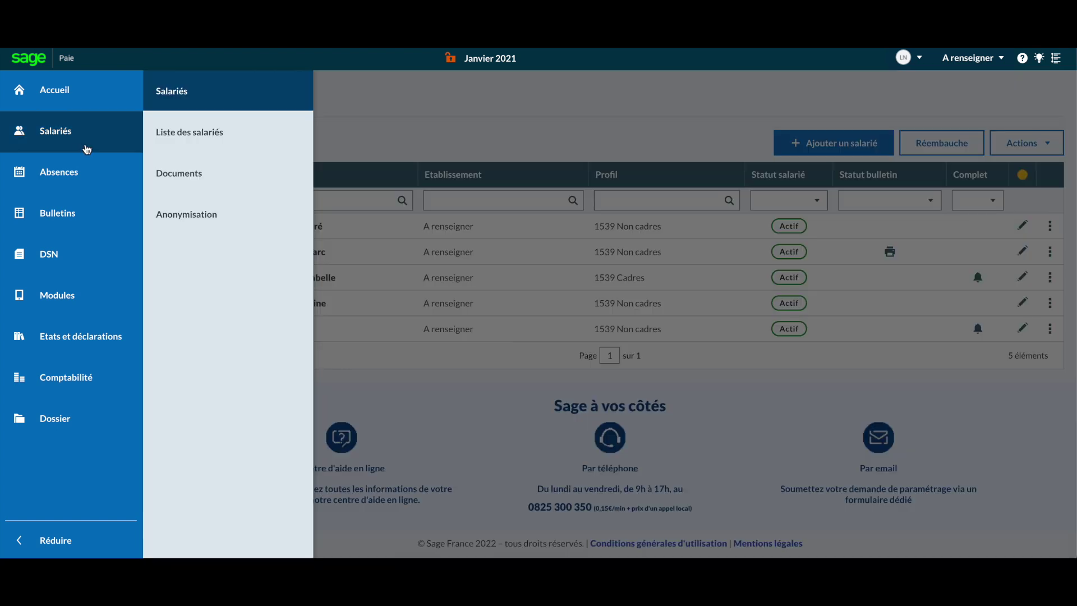
{"action": "left_click", "coordinate": [48, 209]}
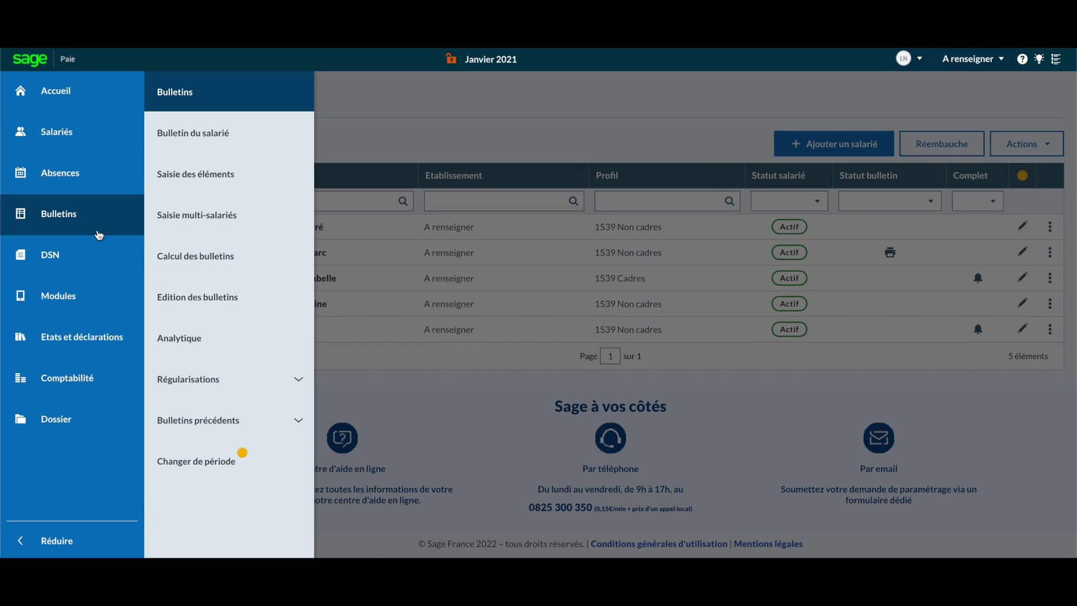
{"action": "left_click", "coordinate": [217, 191]}
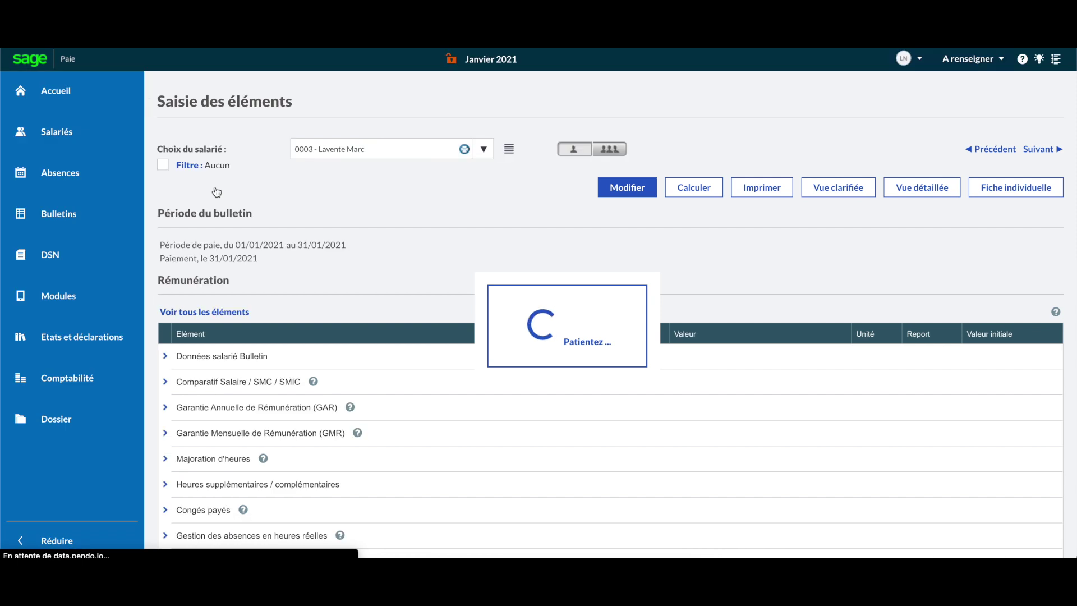
{"action": "scroll", "coordinate": [227, 262], "scroll_direction": "down", "scroll_amount": 1}
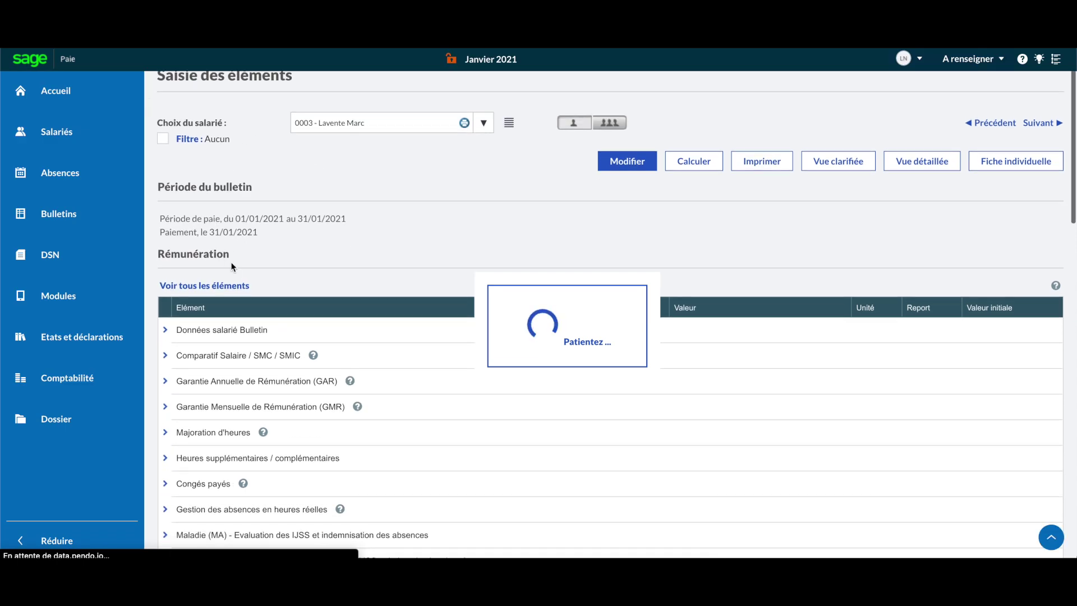
{"action": "left_click_drag", "start_coordinate": [234, 258], "coordinate": [153, 258]}
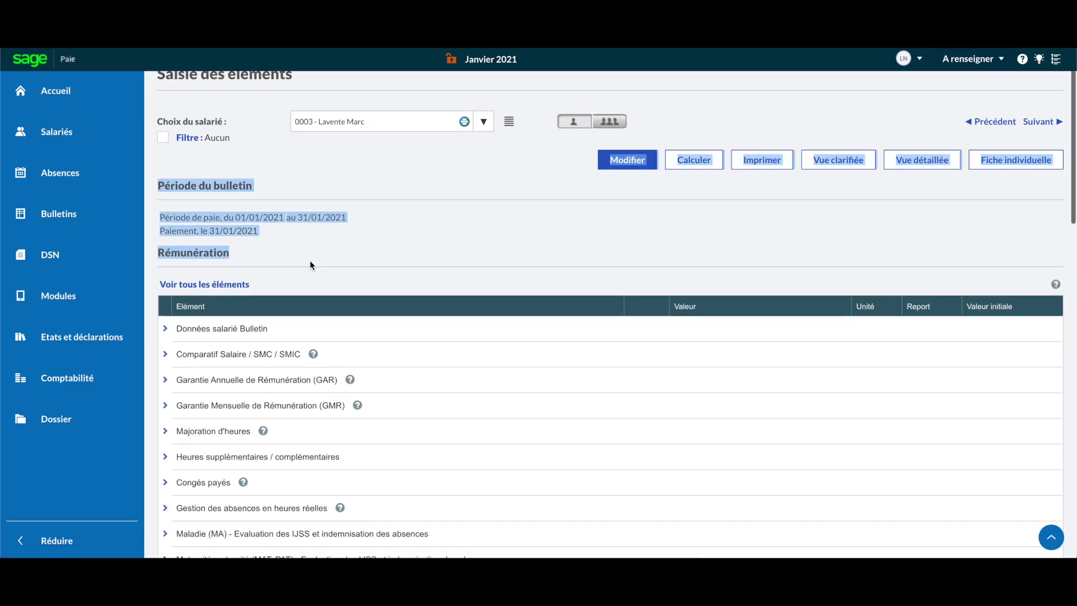
{"action": "scroll", "coordinate": [310, 260], "scroll_direction": "down", "scroll_amount": 1}
{"action": "scroll", "coordinate": [299, 448], "scroll_direction": "down", "scroll_amount": 3}
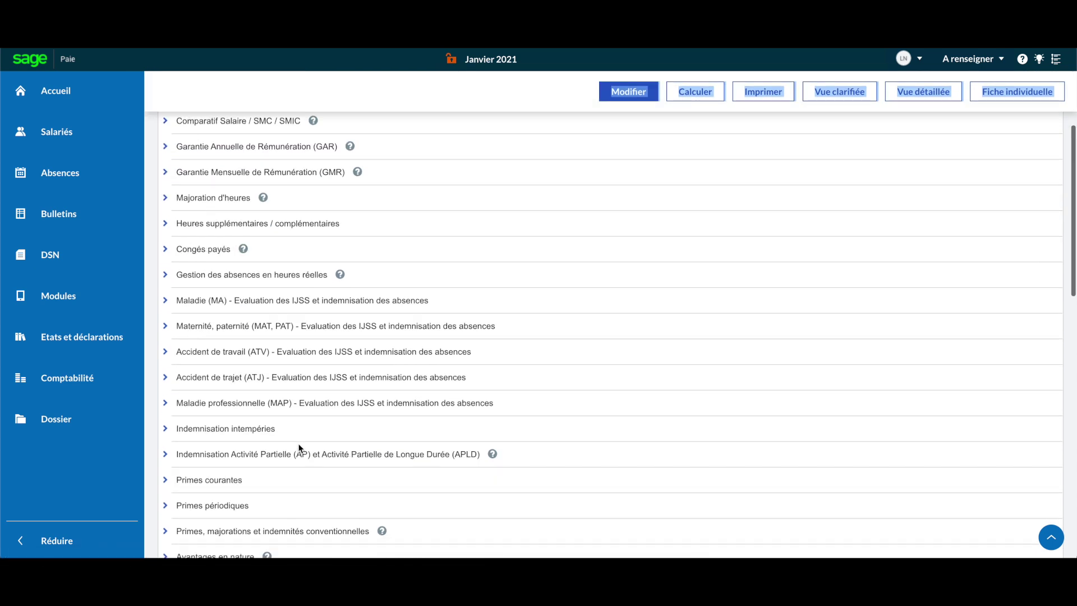
{"action": "scroll", "coordinate": [299, 448], "scroll_direction": "down", "scroll_amount": 1}
{"action": "scroll", "coordinate": [299, 448], "scroll_direction": "down", "scroll_amount": 2}
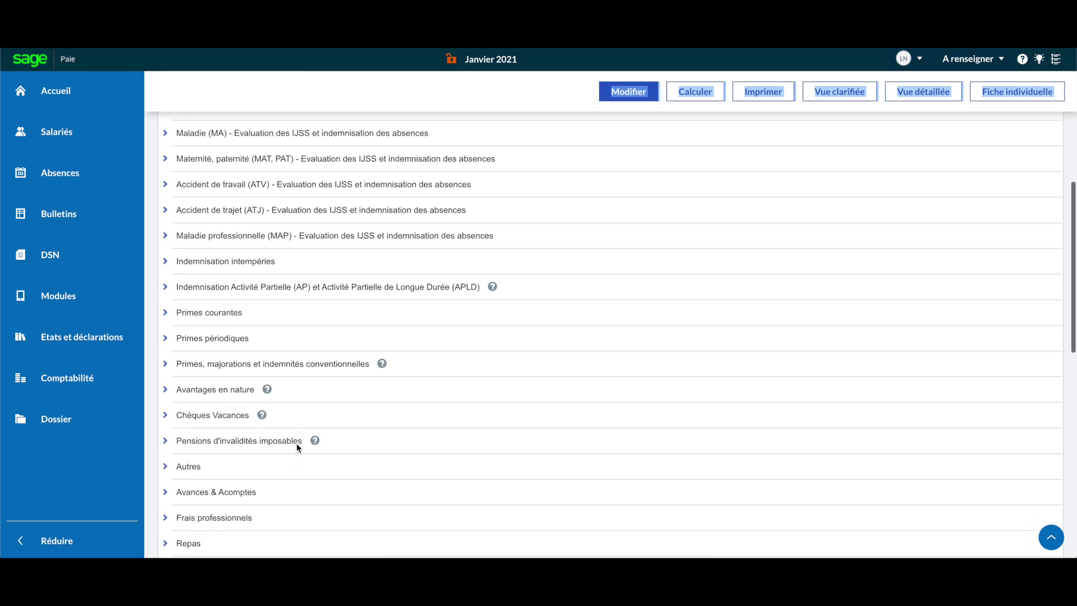
Expand Avantages en nature and examine its meal, housing, car and NTIC benefit fields
{"action": "left_click", "coordinate": [165, 393]}
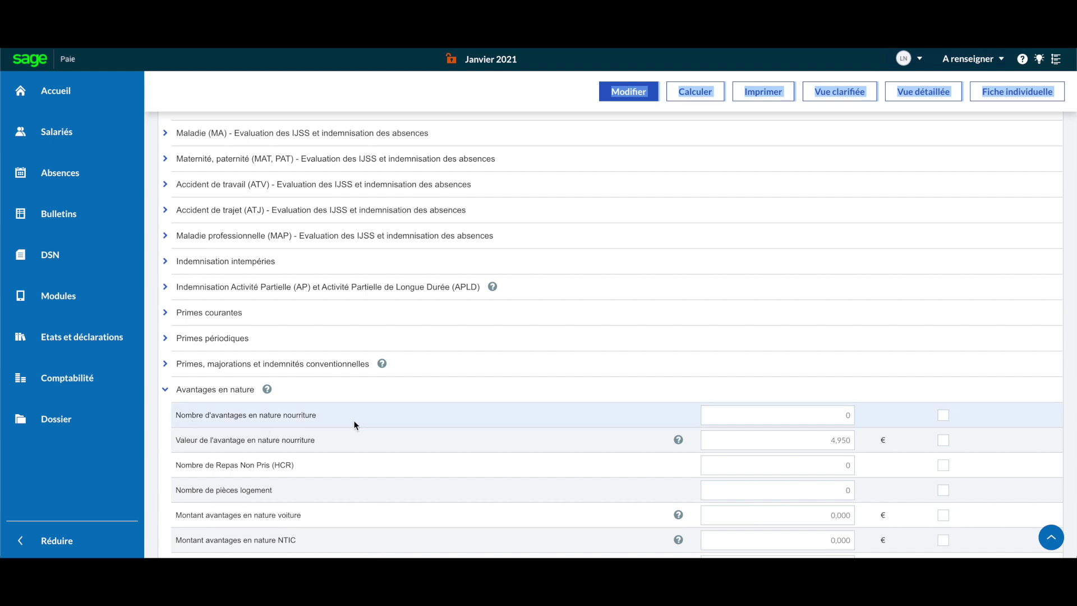
{"action": "scroll", "coordinate": [383, 420], "scroll_direction": "down", "scroll_amount": 1}
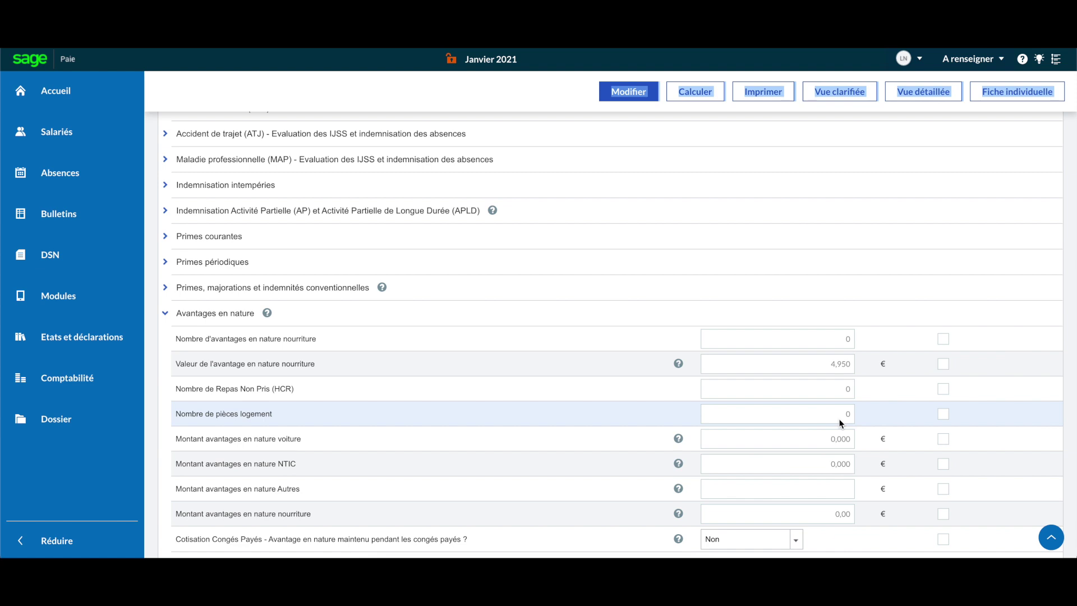
{"action": "scroll", "coordinate": [841, 423], "scroll_direction": "up", "scroll_amount": 7}
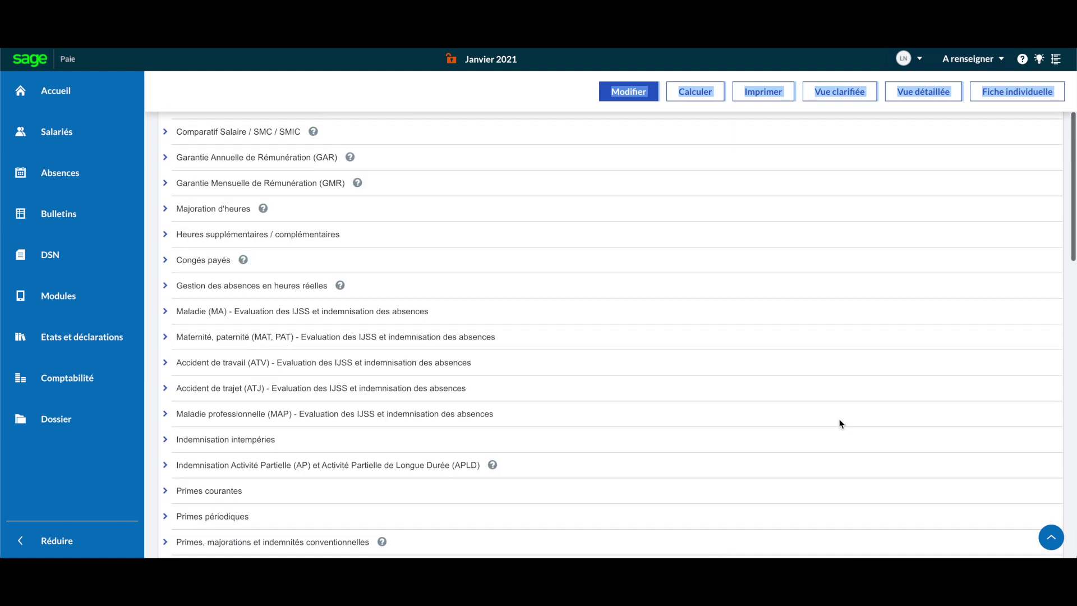
Expand Primes courantes to review the bonus fields, put the elements in edit mode and cancel without entering values
{"action": "left_click", "coordinate": [584, 186]}
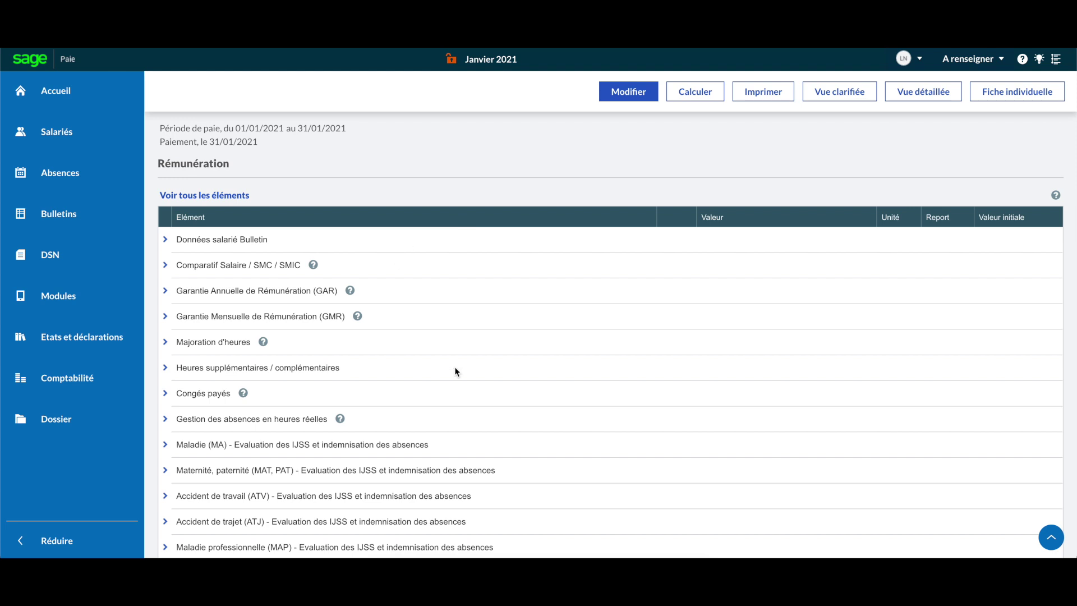
{"action": "scroll", "coordinate": [455, 366], "scroll_direction": "down", "scroll_amount": 4}
{"action": "scroll", "coordinate": [454, 366], "scroll_direction": "down", "scroll_amount": 3}
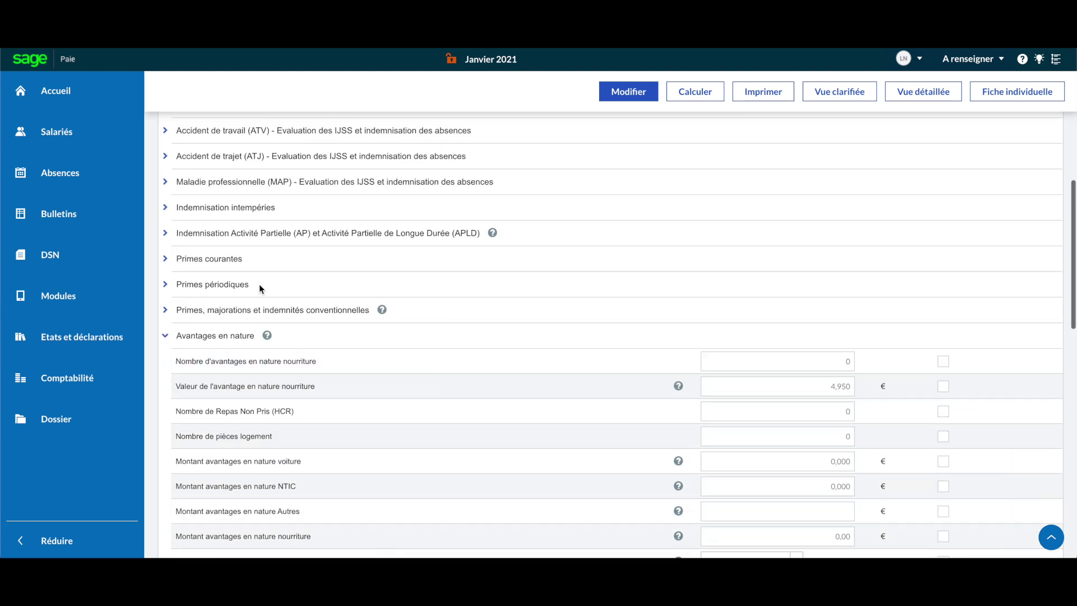
{"action": "left_click", "coordinate": [165, 259]}
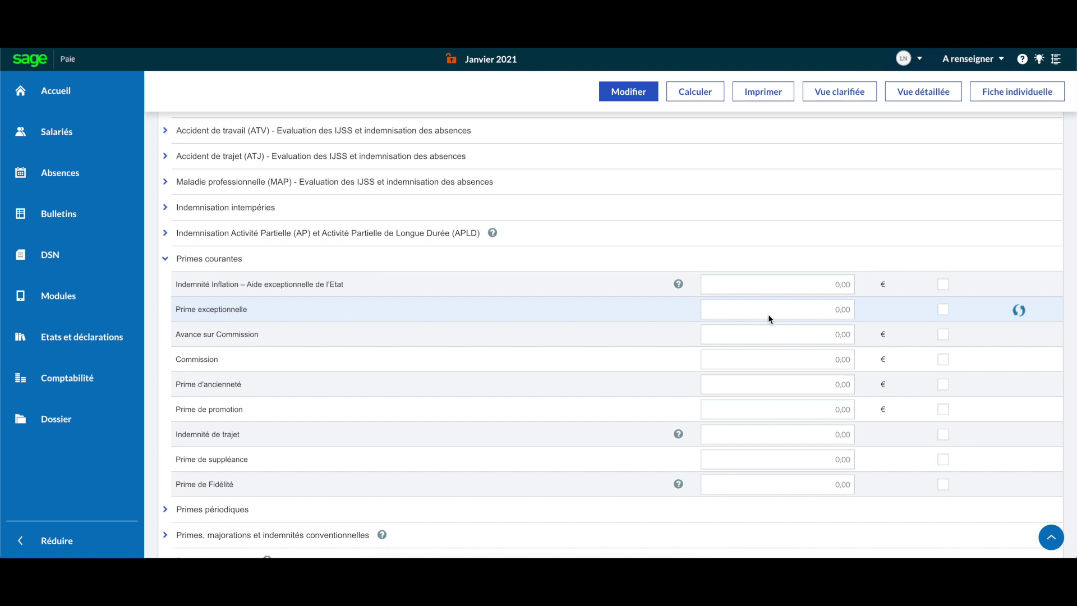
{"action": "left_click", "coordinate": [629, 91]}
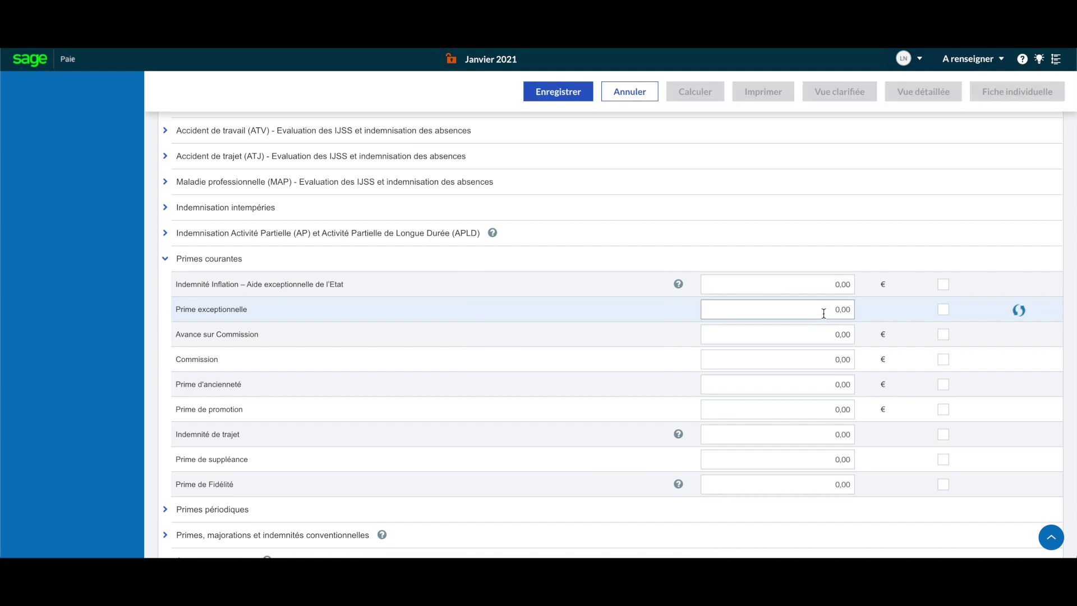
{"action": "left_click", "coordinate": [639, 91]}
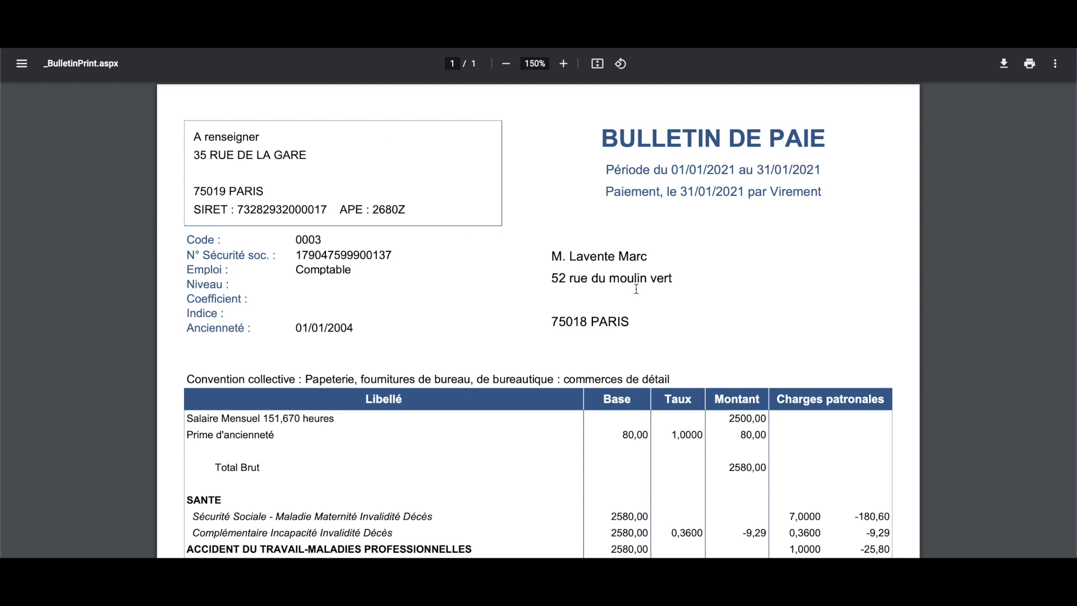
Examine the employee's identity details and the monthly salary amount on the January 2021 payslip
{"action": "left_click_drag", "start_coordinate": [658, 264], "coordinate": [618, 263]}
{"action": "scroll", "coordinate": [576, 279], "scroll_direction": "down", "scroll_amount": 1}
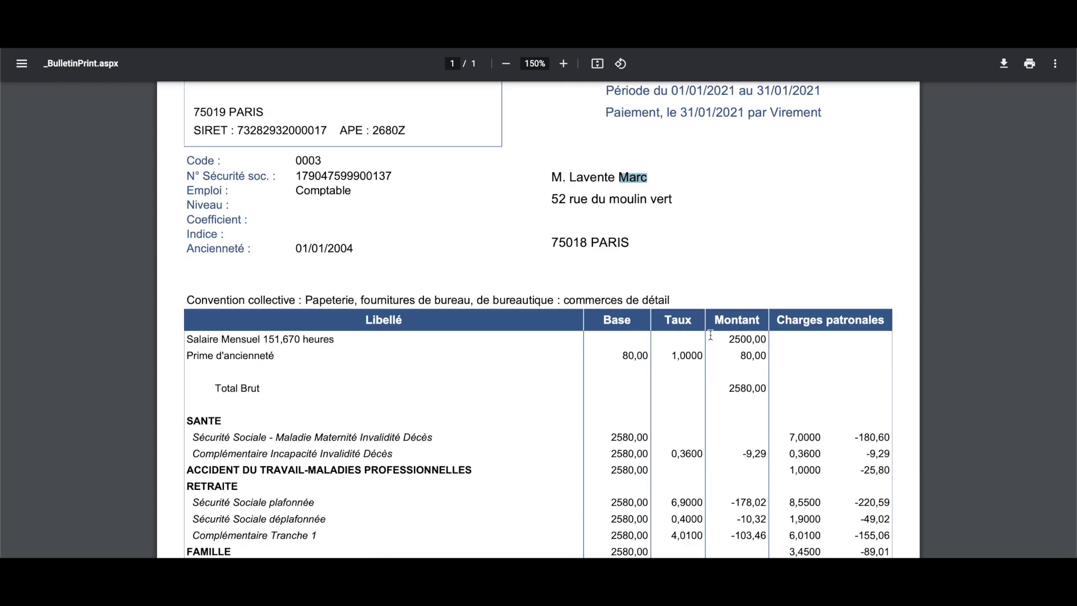
{"action": "left_click", "coordinate": [744, 339]}
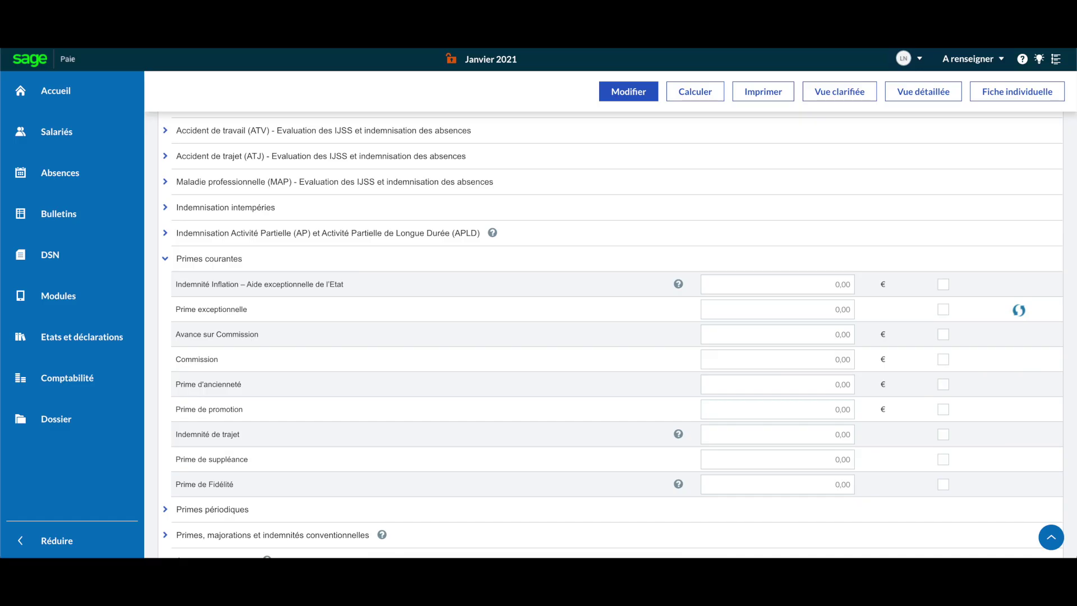
Open the payslip employee's record from Liste des salariés, check the base salary in Salaire et horaires, and close it without saving
{"action": "left_click", "coordinate": [64, 132]}
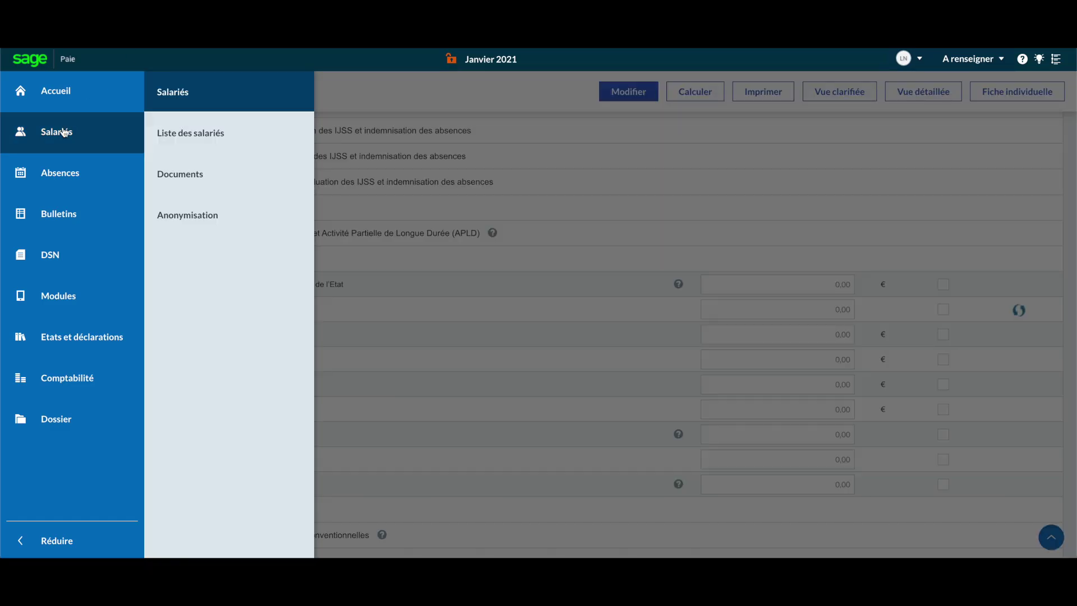
{"action": "left_click", "coordinate": [156, 138]}
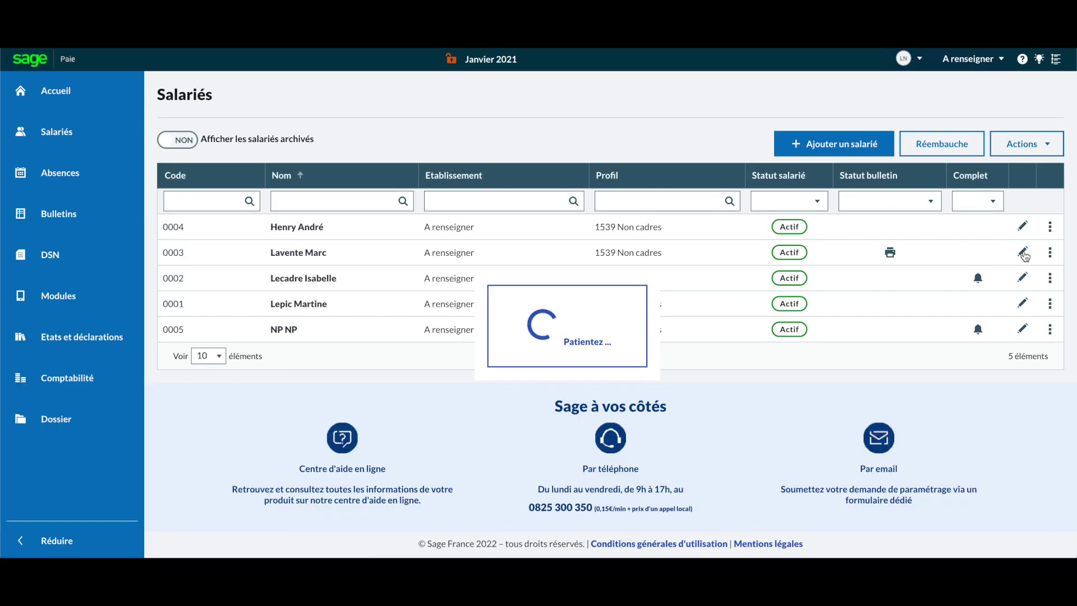
{"action": "left_click", "coordinate": [1022, 252]}
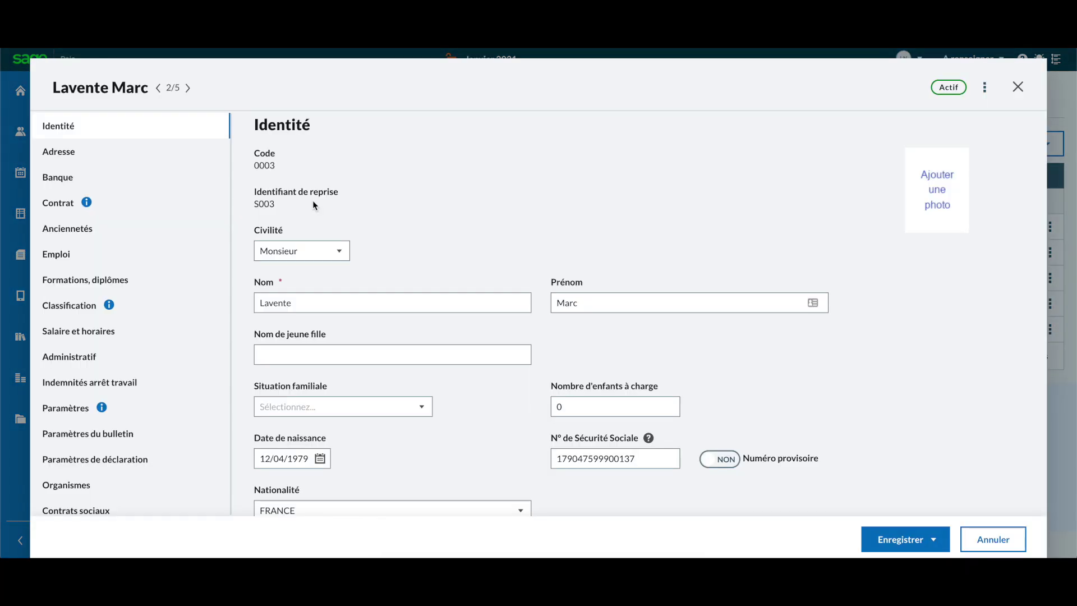
{"action": "left_click", "coordinate": [80, 336]}
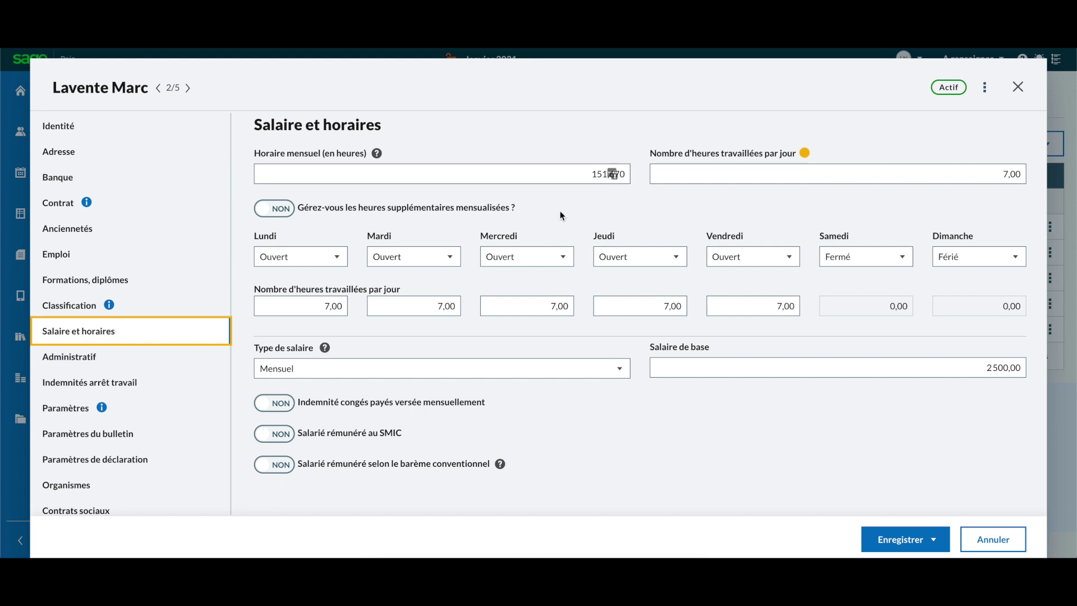
{"action": "left_click", "coordinate": [947, 368]}
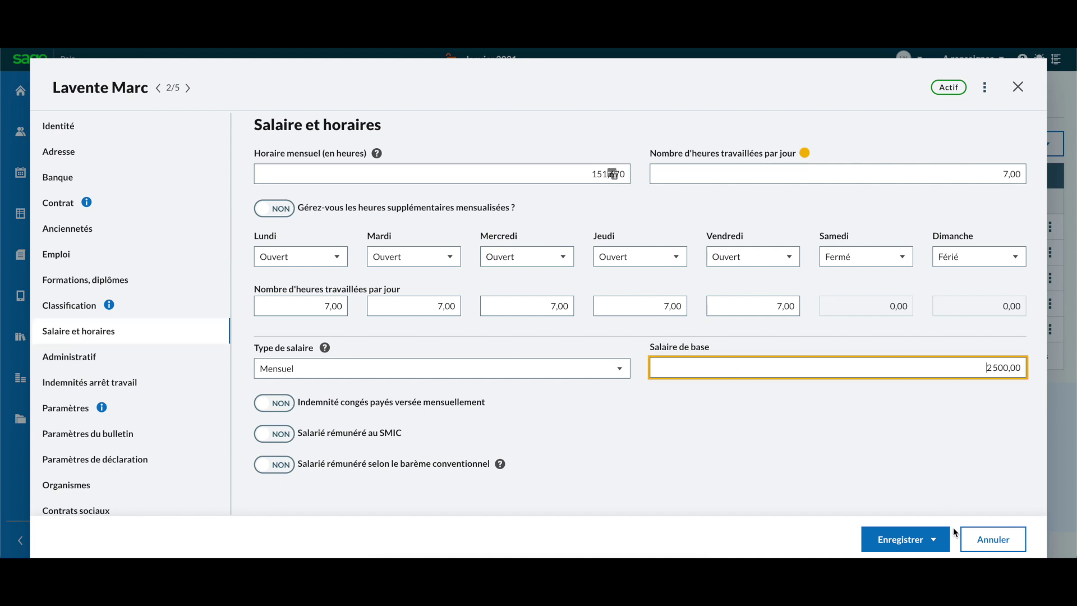
{"action": "left_click", "coordinate": [986, 538]}
Return to the payslip and examine the salary and seniority bonus lines, the gross total and the social contribution lines
{"action": "left_click", "coordinate": [59, 214]}
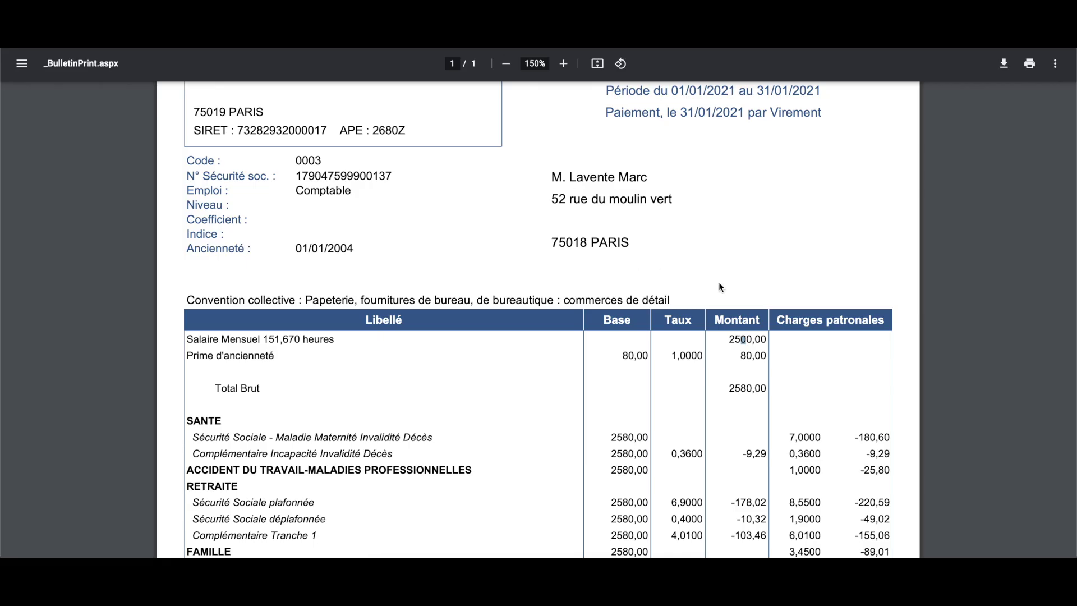
{"action": "left_click_drag", "start_coordinate": [308, 349], "coordinate": [170, 349]}
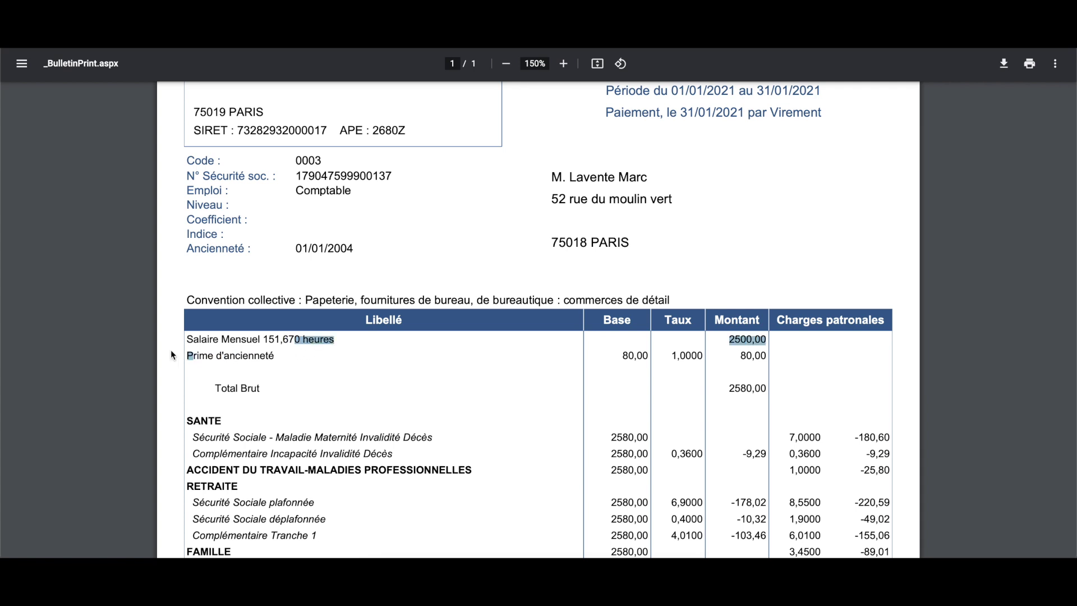
{"action": "left_click", "coordinate": [308, 350]}
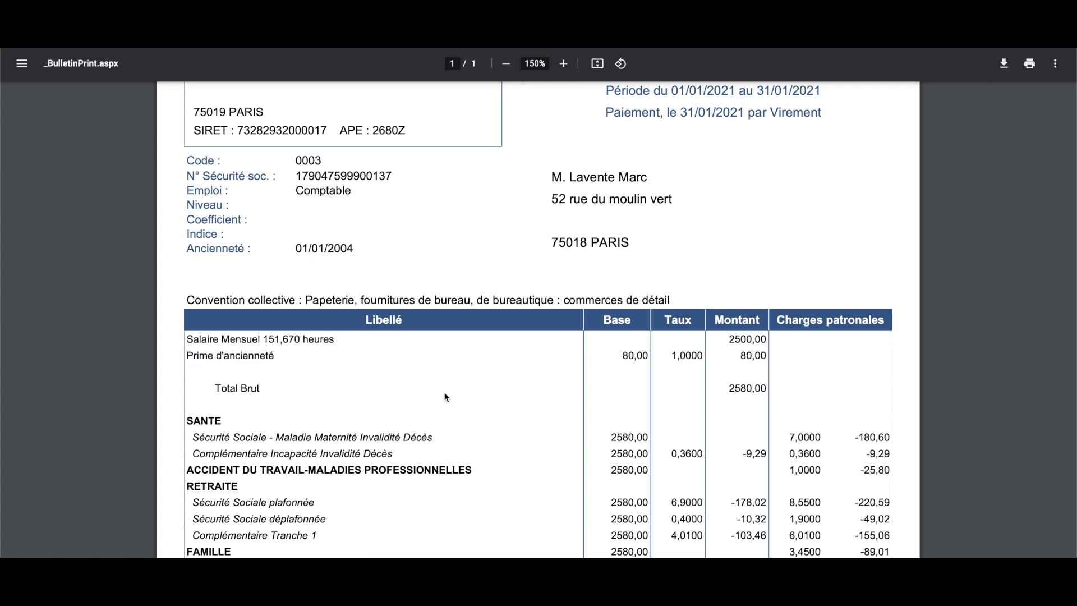
{"action": "scroll", "coordinate": [445, 334], "scroll_direction": "down", "scroll_amount": 2}
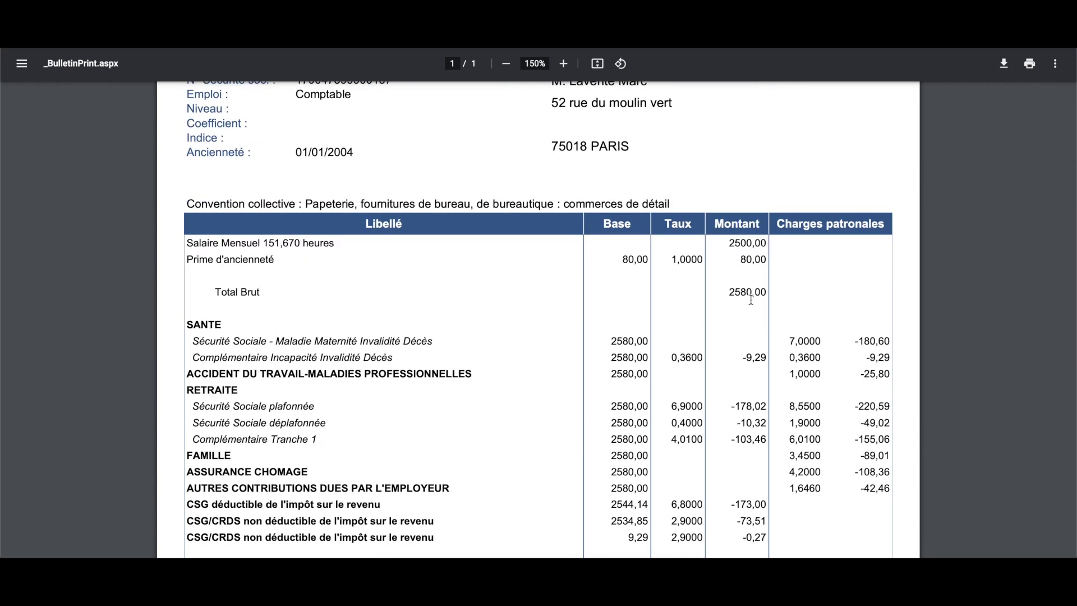
{"action": "scroll", "coordinate": [734, 294], "scroll_direction": "down", "scroll_amount": 1}
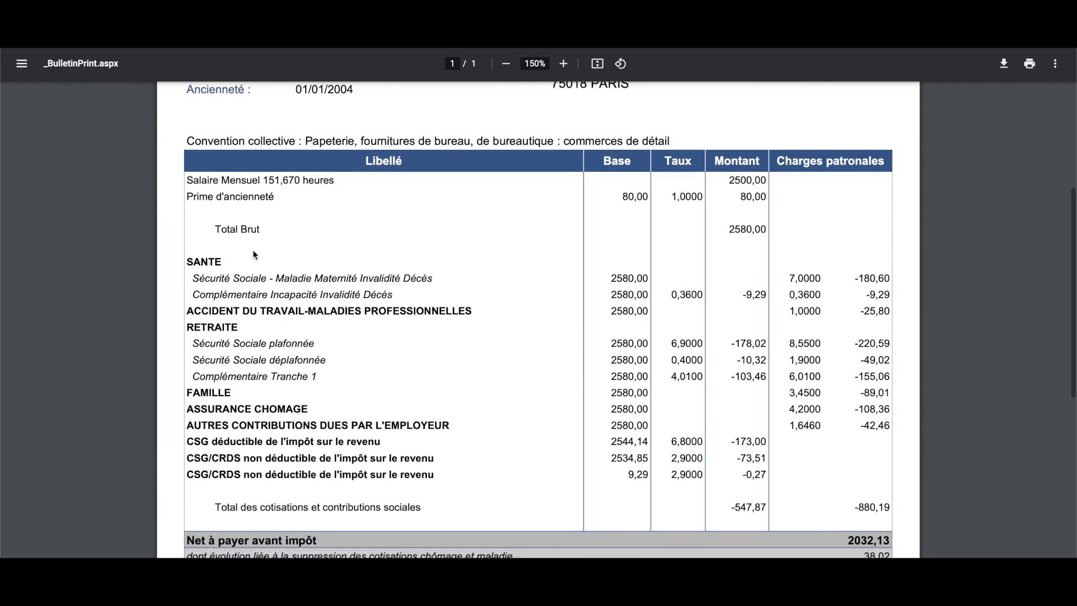
{"action": "left_click_drag", "start_coordinate": [185, 256], "coordinate": [612, 312]}
{"action": "left_click_drag", "start_coordinate": [784, 454], "coordinate": [815, 470]}
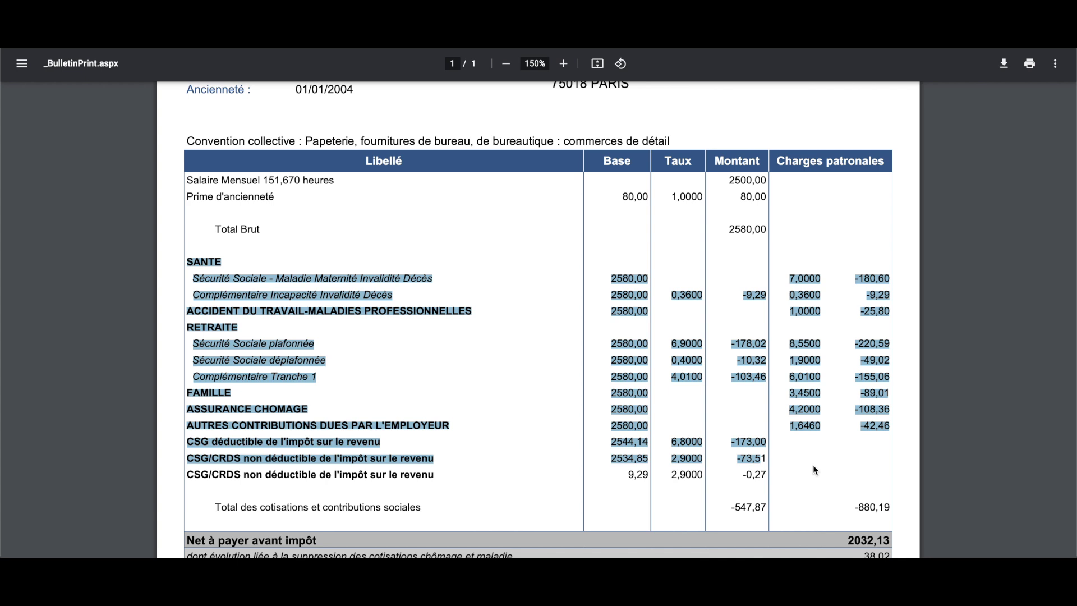
{"action": "left_click", "coordinate": [588, 357]}
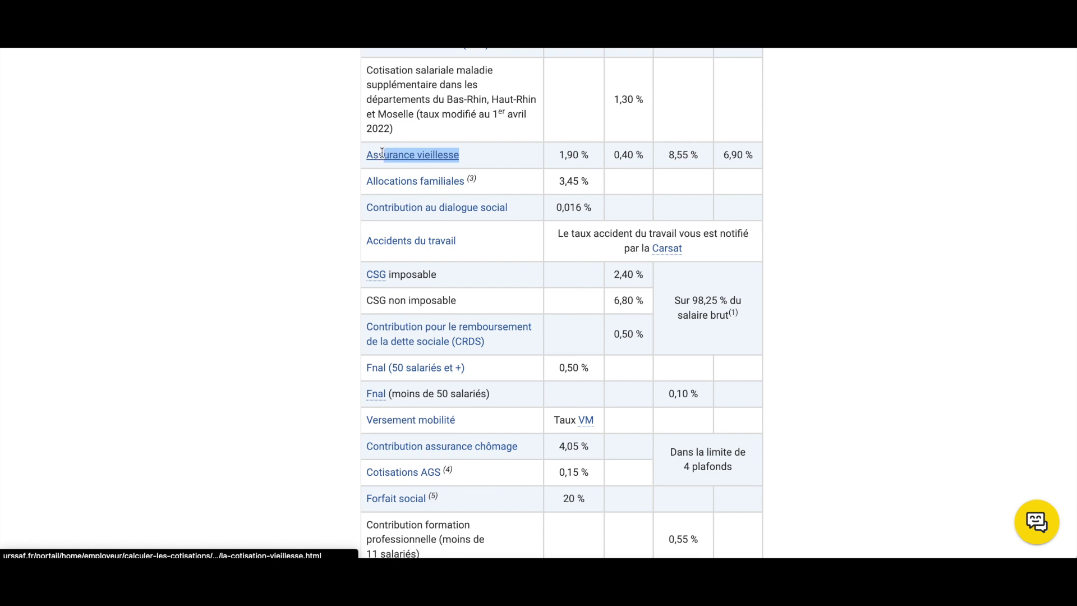
Review the heading and upper rows of the common-law contribution rates table on the URSSAF website
{"action": "scroll", "coordinate": [516, 158], "scroll_direction": "up", "scroll_amount": 2}
{"action": "scroll", "coordinate": [515, 156], "scroll_direction": "up", "scroll_amount": 2}
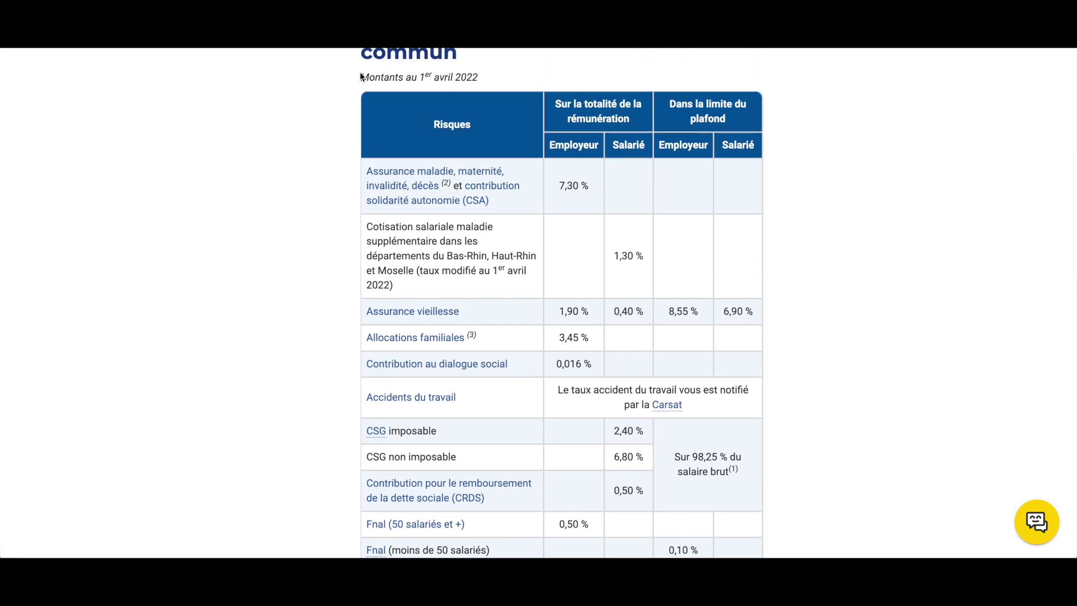
{"action": "scroll", "coordinate": [480, 77], "scroll_direction": "up", "scroll_amount": 1}
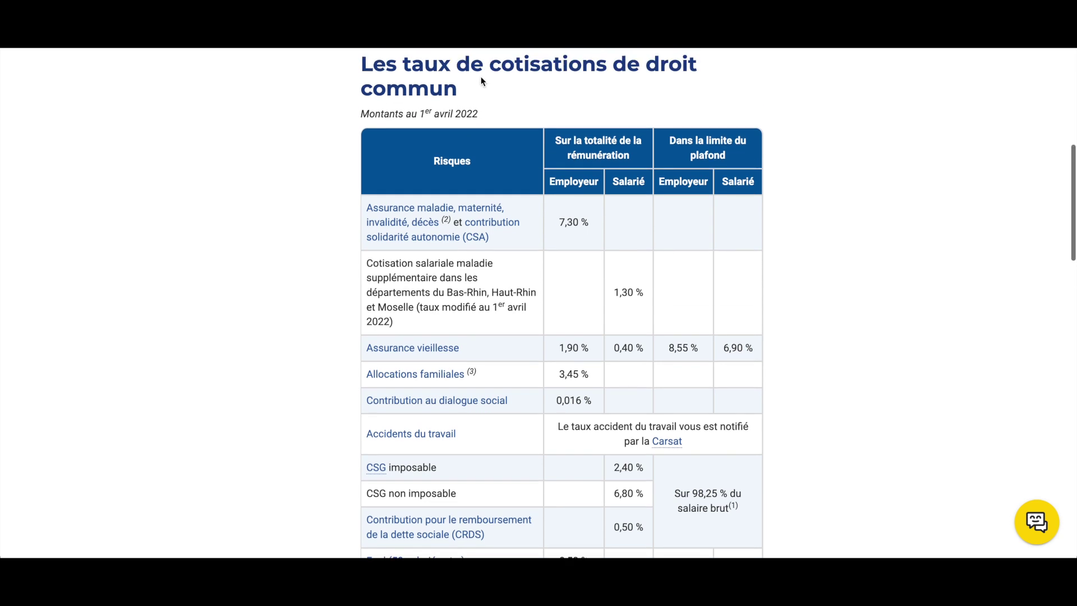
Check the effective date and read further down the common-law contribution rates table on the URSSAF website
{"action": "scroll", "coordinate": [480, 81], "scroll_direction": "down", "scroll_amount": 1}
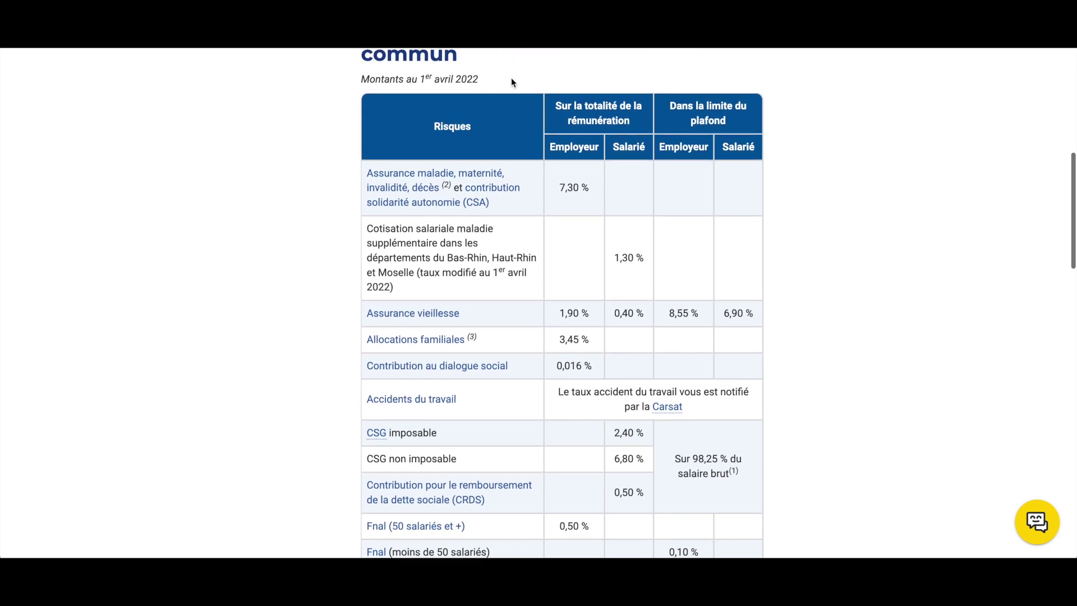
{"action": "left_click_drag", "start_coordinate": [491, 79], "coordinate": [421, 77]}
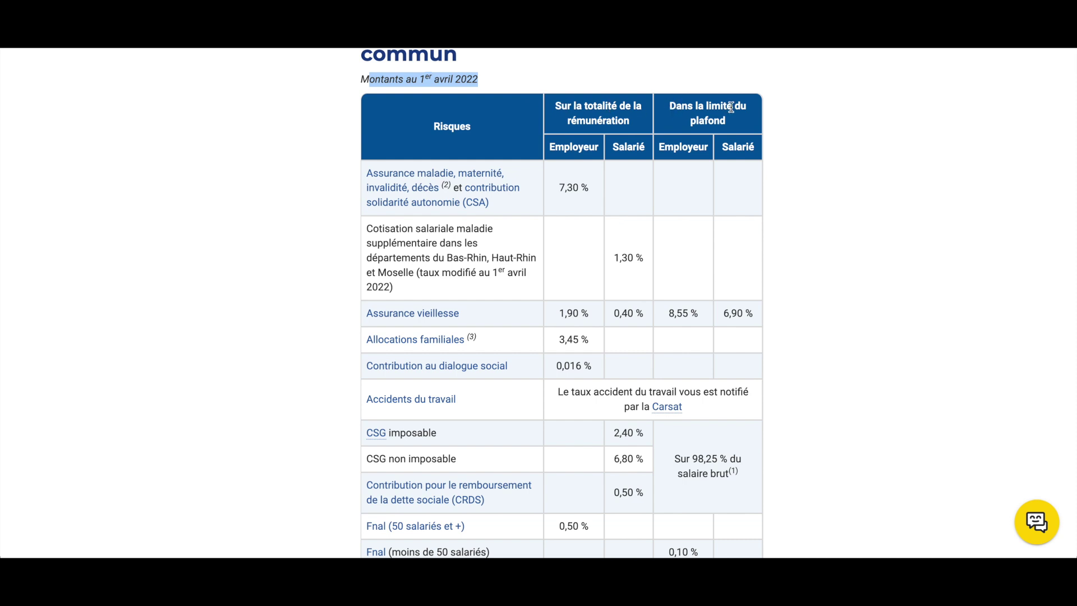
{"action": "scroll", "coordinate": [728, 129], "scroll_direction": "down", "scroll_amount": 2}
{"action": "scroll", "coordinate": [728, 130], "scroll_direction": "down", "scroll_amount": 2}
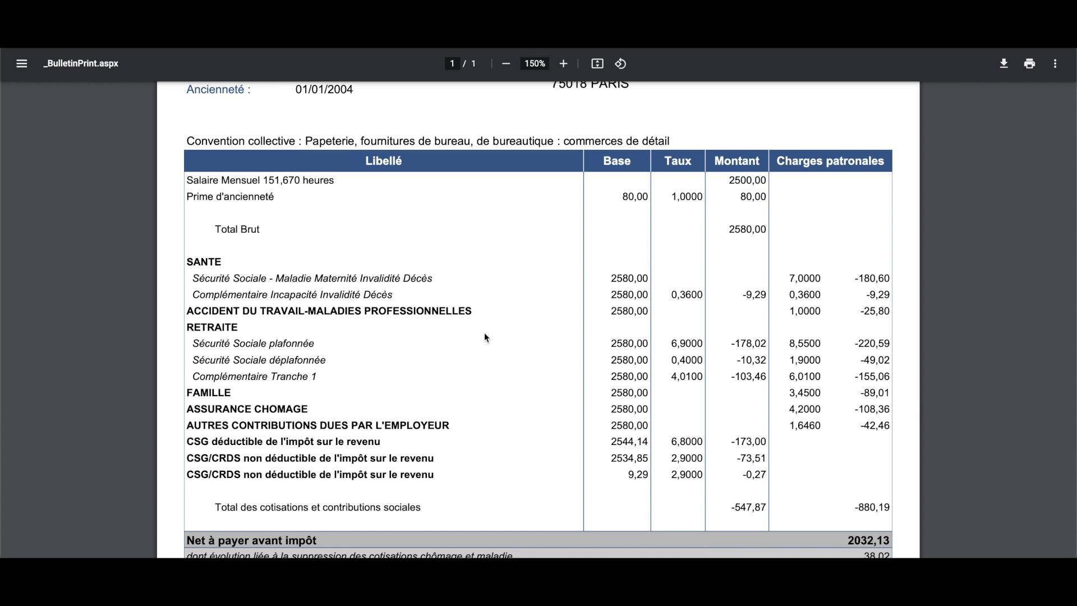
Return to the payslip and examine the capped and uncapped Sécurité Sociale retirement lines, including the employer charges
{"action": "left_click_drag", "start_coordinate": [322, 341], "coordinate": [220, 343]}
{"action": "left_click", "coordinate": [357, 358]}
{"action": "left_click_drag", "start_coordinate": [192, 342], "coordinate": [813, 362]}
{"action": "left_click", "coordinate": [837, 388]}
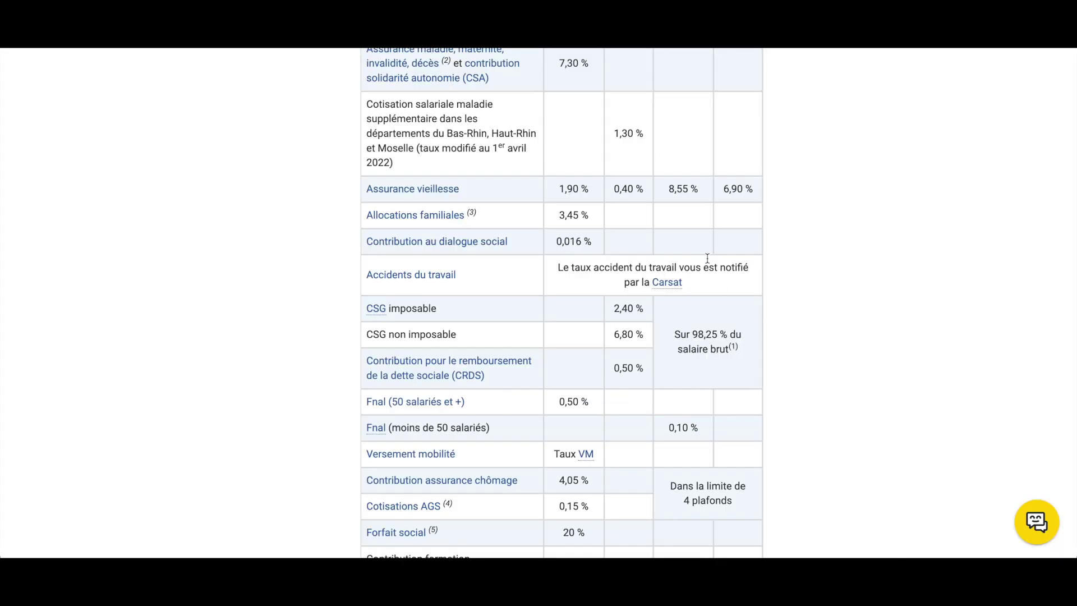
Return to the URSSAF table and compare the Assurance vieillesse rates for employer and employee, both capped and on total pay
{"action": "left_click_drag", "start_coordinate": [687, 191], "coordinate": [677, 190]}
{"action": "scroll", "coordinate": [676, 191], "scroll_direction": "up", "scroll_amount": 2}
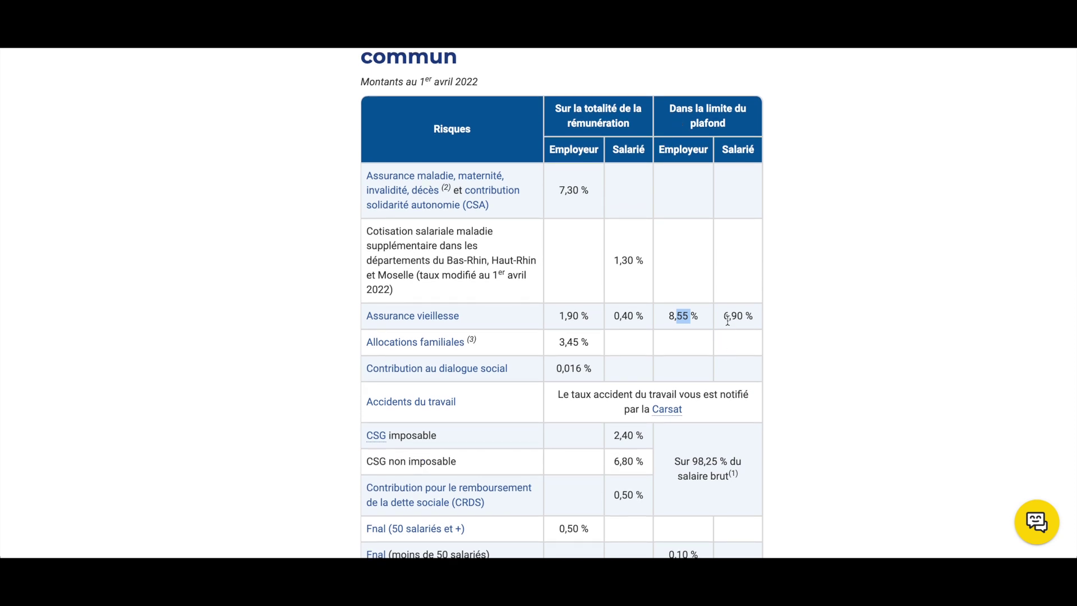
{"action": "left_click_drag", "start_coordinate": [729, 316], "coordinate": [745, 316]}
{"action": "scroll", "coordinate": [725, 331], "scroll_direction": "down", "scroll_amount": 1}
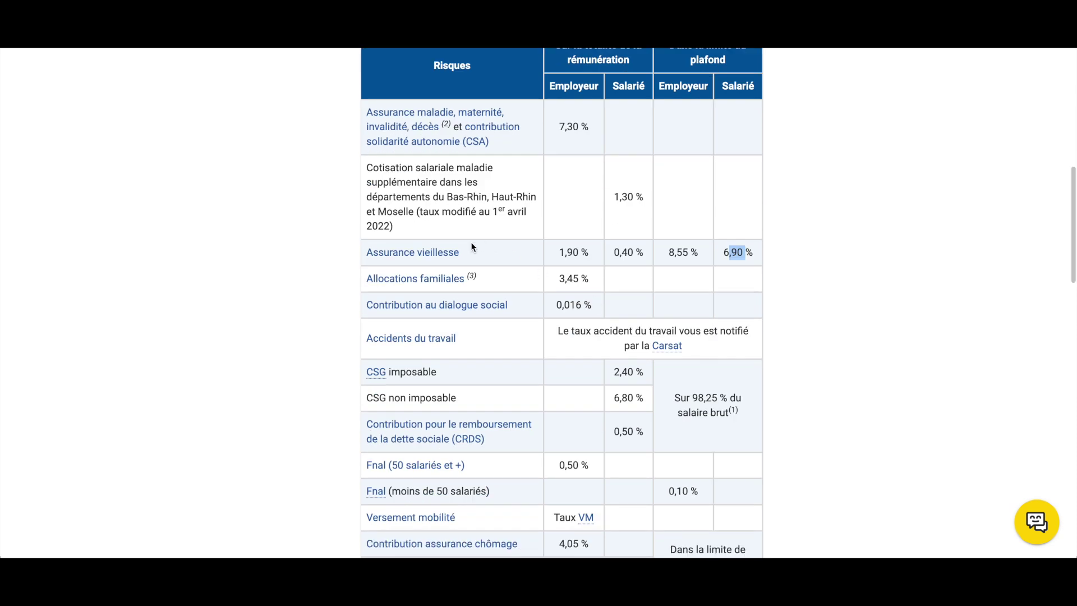
{"action": "left_click", "coordinate": [643, 256]}
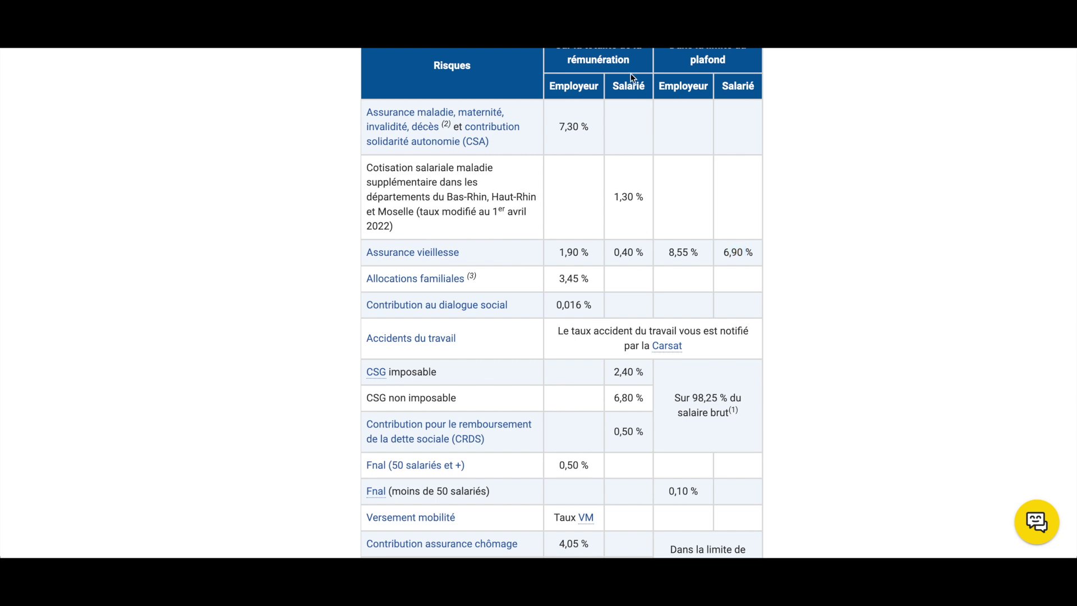
{"action": "scroll", "coordinate": [586, 267], "scroll_direction": "up", "scroll_amount": 1}
{"action": "left_click_drag", "start_coordinate": [584, 305], "coordinate": [559, 306]}
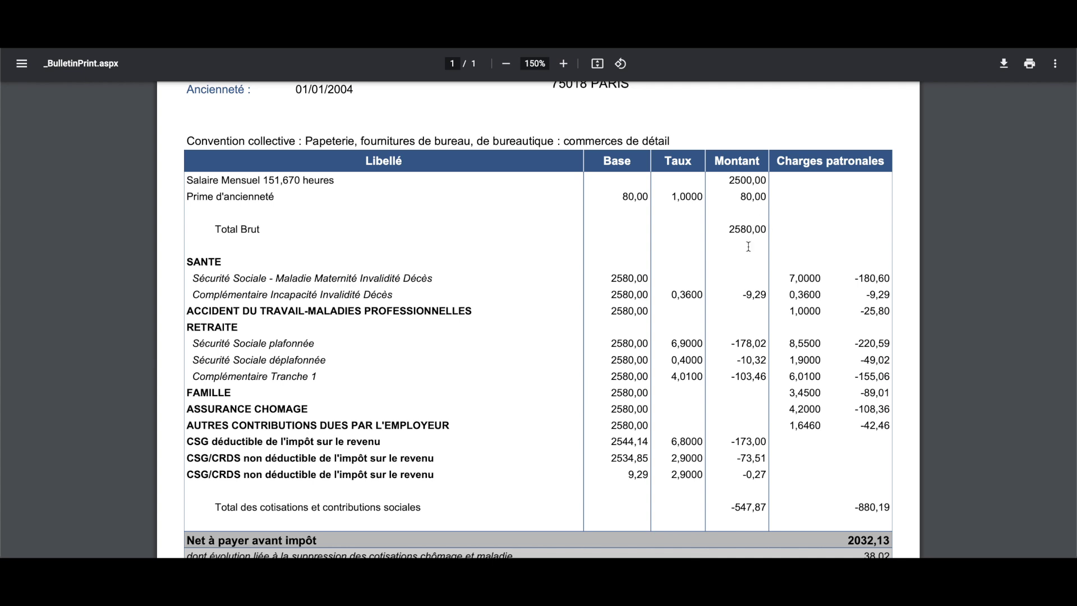
Check the bases, rates and amounts of the payslip's retirement and FAMILLE lines, and return to the URSSAF rates table
{"action": "left_click_drag", "start_coordinate": [649, 344], "coordinate": [610, 345]}
{"action": "left_click", "coordinate": [597, 346]}
{"action": "left_click_drag", "start_coordinate": [886, 343], "coordinate": [858, 343]}
{"action": "left_click", "coordinate": [326, 360]}
{"action": "left_click_drag", "start_coordinate": [672, 361], "coordinate": [677, 362]}
{"action": "left_click", "coordinate": [677, 362]}
{"action": "double_click", "coordinate": [697, 360]}
{"action": "left_click", "coordinate": [786, 324]}
{"action": "left_click_drag", "start_coordinate": [230, 393], "coordinate": [182, 393]}
{"action": "left_click_drag", "start_coordinate": [790, 394], "coordinate": [865, 394]}
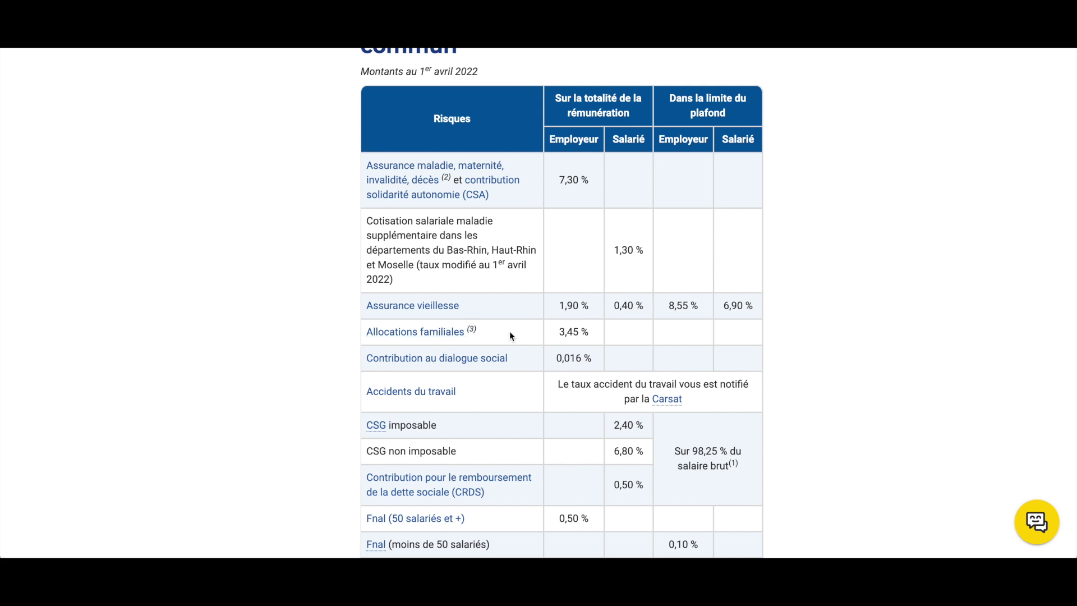
{"action": "scroll", "coordinate": [509, 331], "scroll_direction": "down", "scroll_amount": 1}
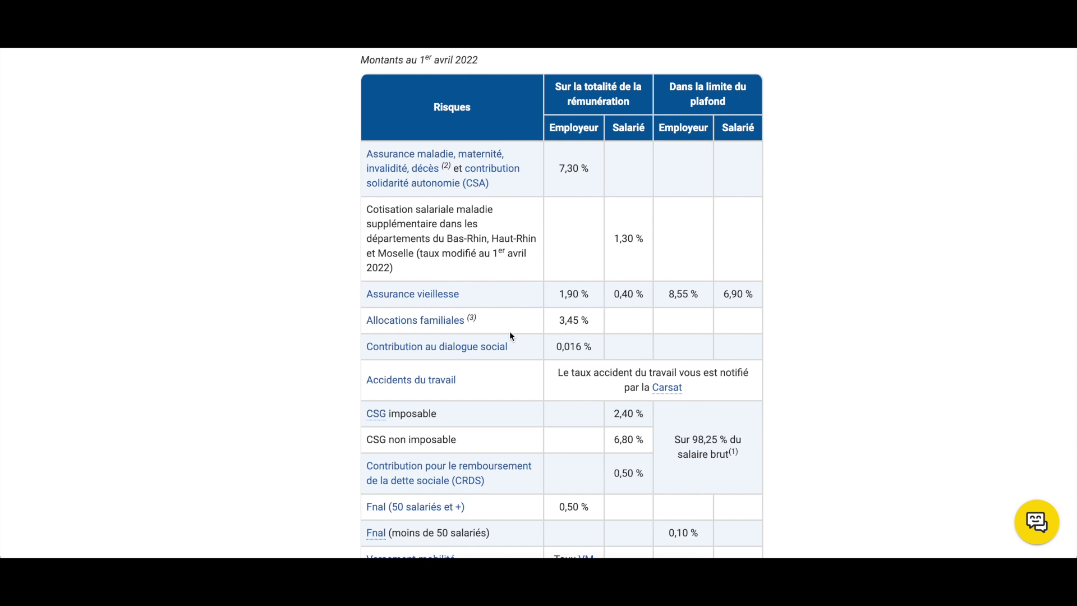
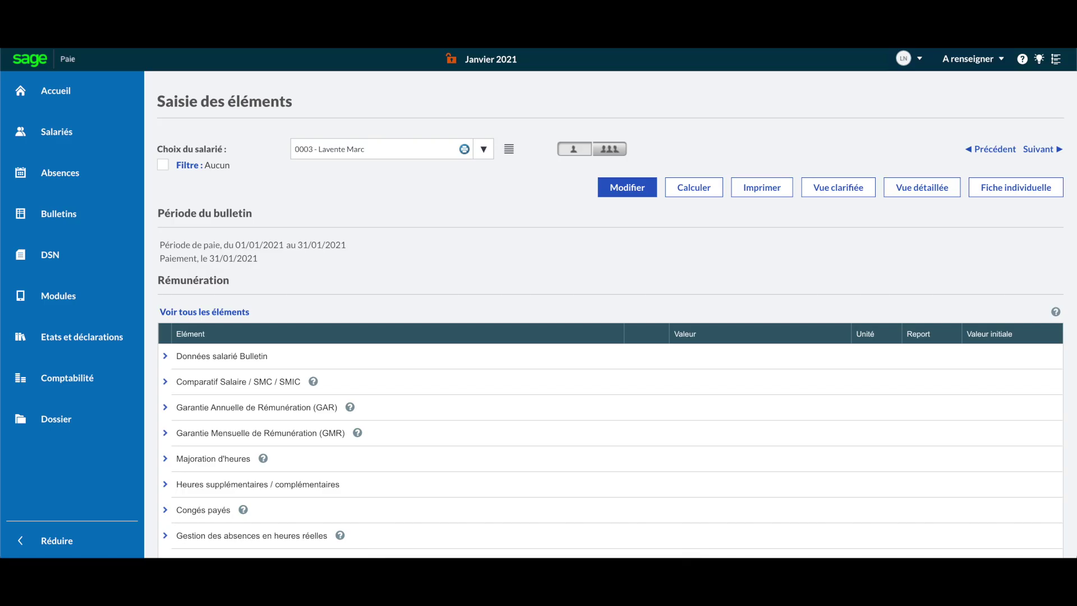
In Saisie des éléments, set the employee's Prime exceptionnelle under Primes courantes to 1000 and save the entry
{"action": "scroll", "coordinate": [321, 419], "scroll_direction": "down", "scroll_amount": 5}
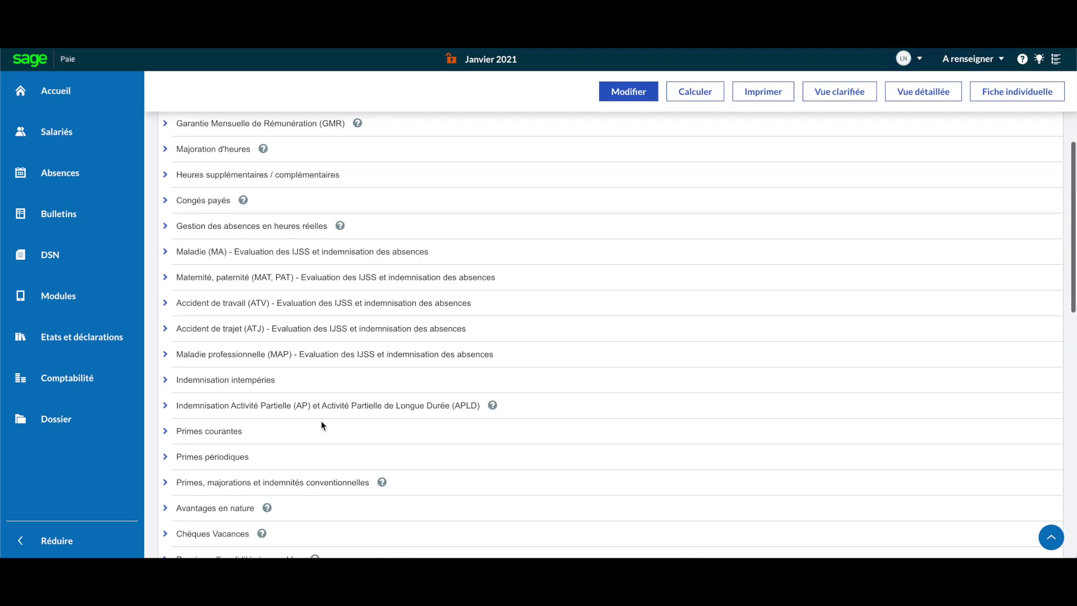
{"action": "left_click", "coordinate": [164, 431]}
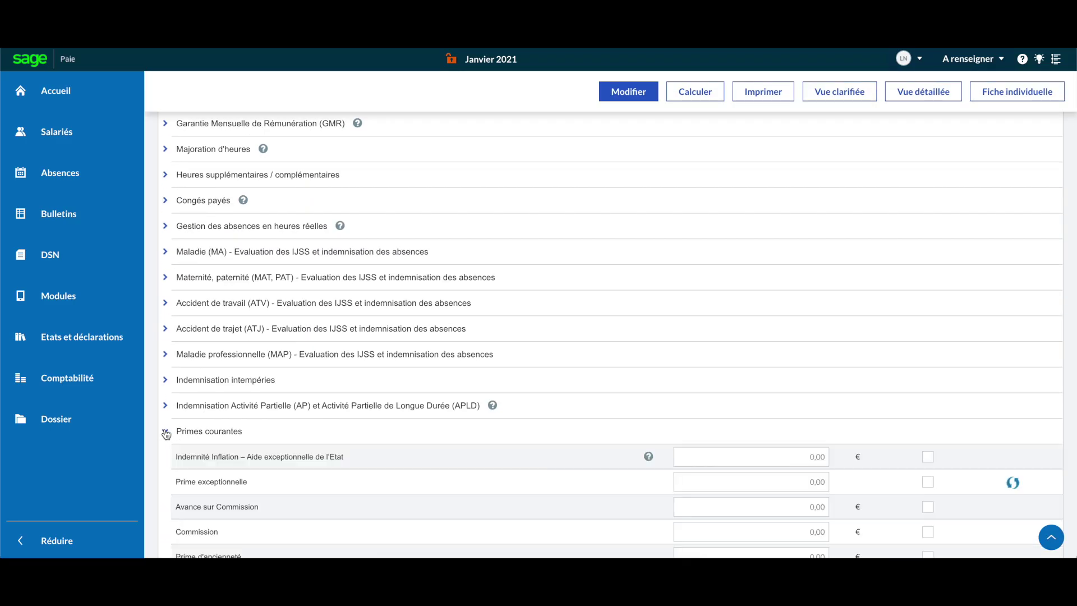
{"action": "scroll", "coordinate": [441, 462], "scroll_direction": "down", "scroll_amount": 2}
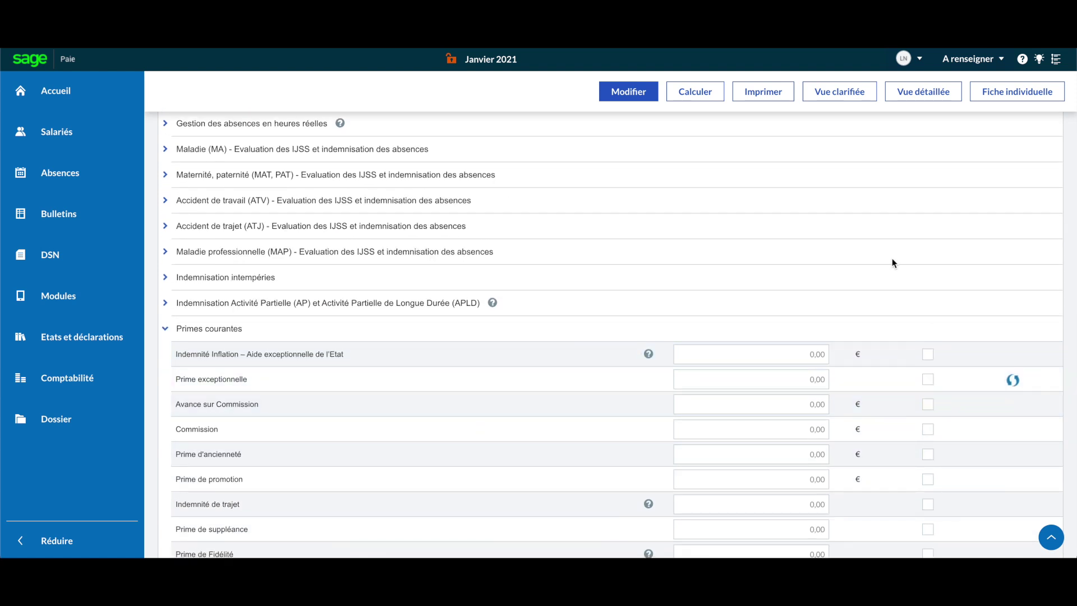
{"action": "left_click", "coordinate": [629, 92]}
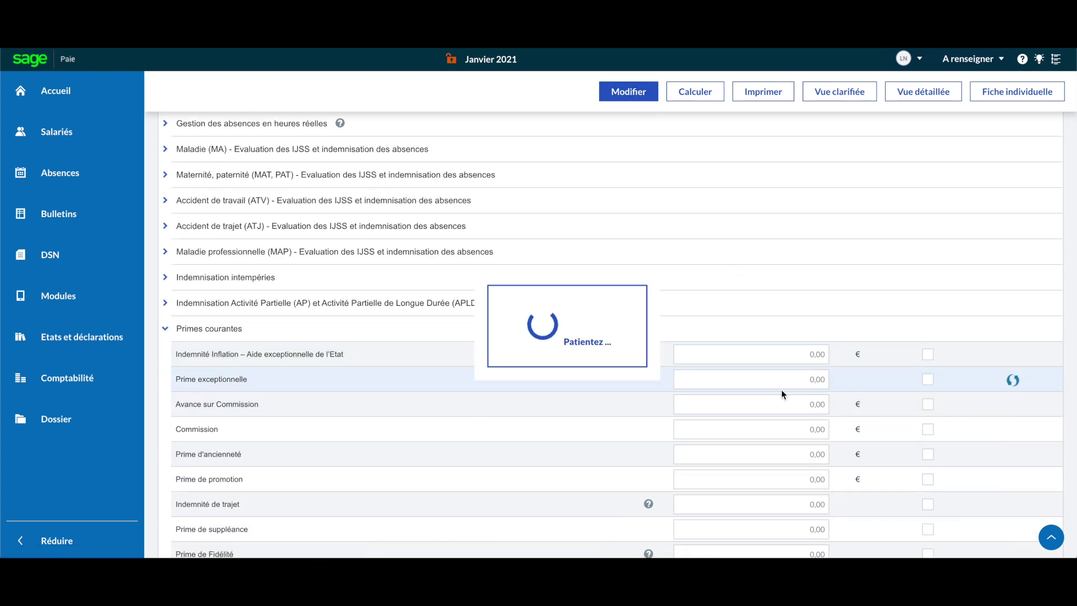
{"action": "left_click", "coordinate": [799, 380]}
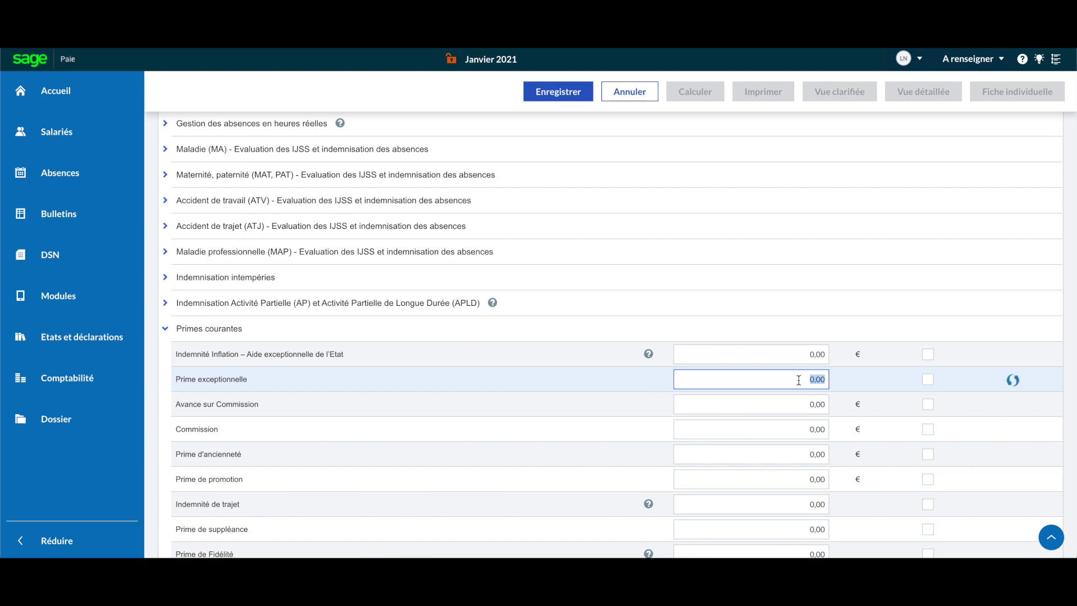
{"action": "type", "text": "1000"}
{"action": "left_click", "coordinate": [584, 94]}
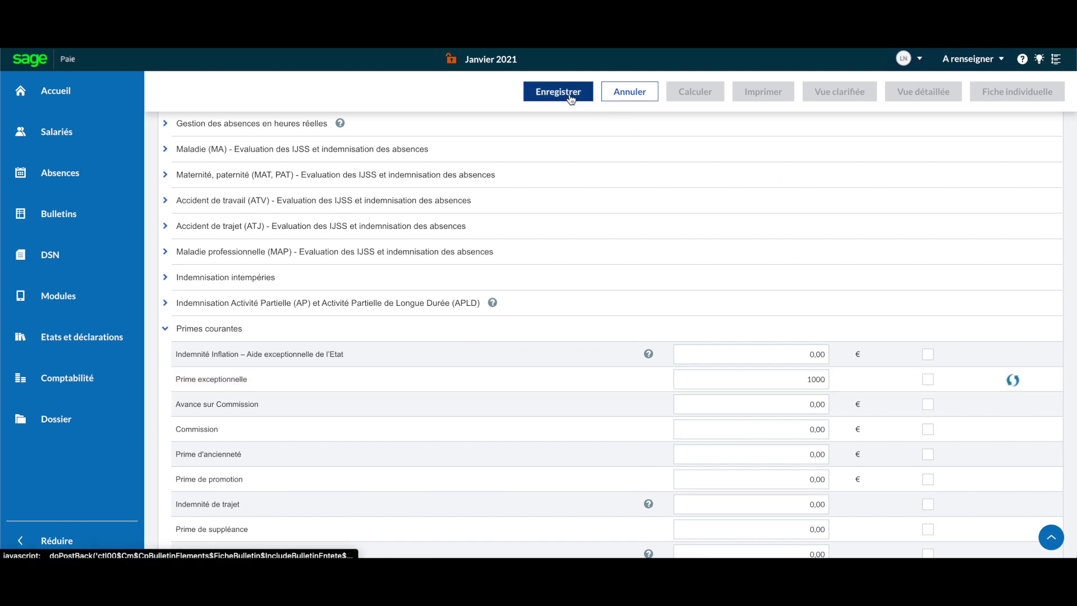
Recalculate the employee's January 2021 payslip and generate its printable version
{"action": "left_click", "coordinate": [702, 96]}
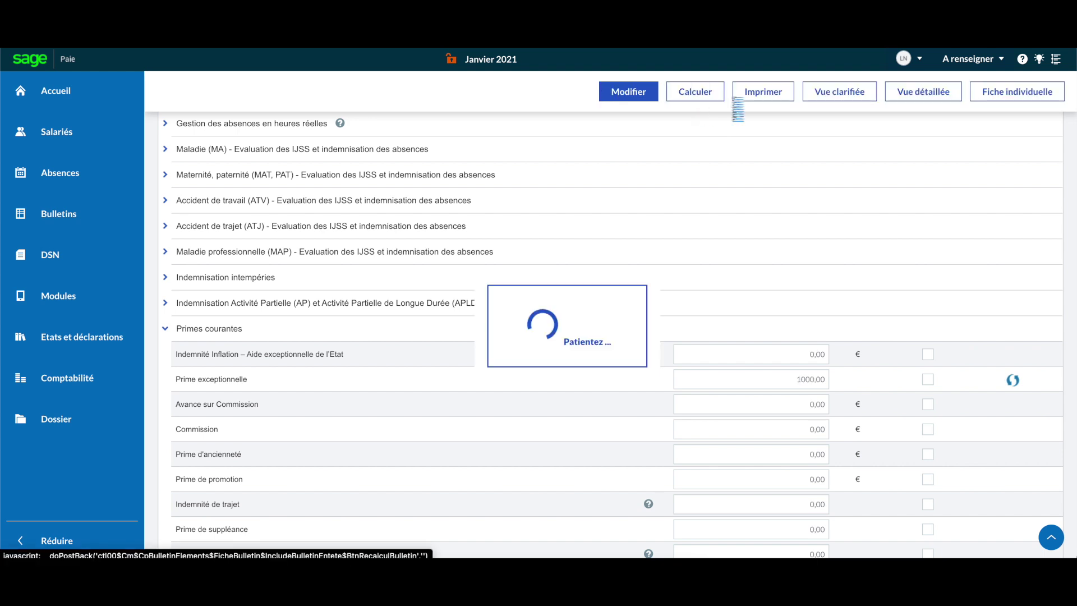
{"action": "left_click", "coordinate": [764, 101]}
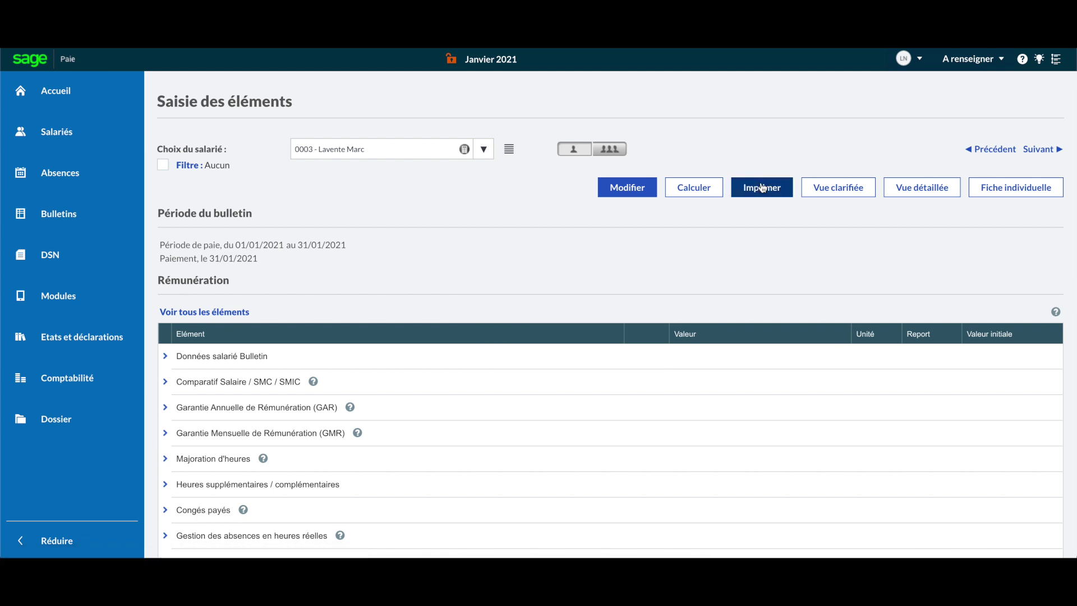
{"action": "left_click", "coordinate": [762, 187]}
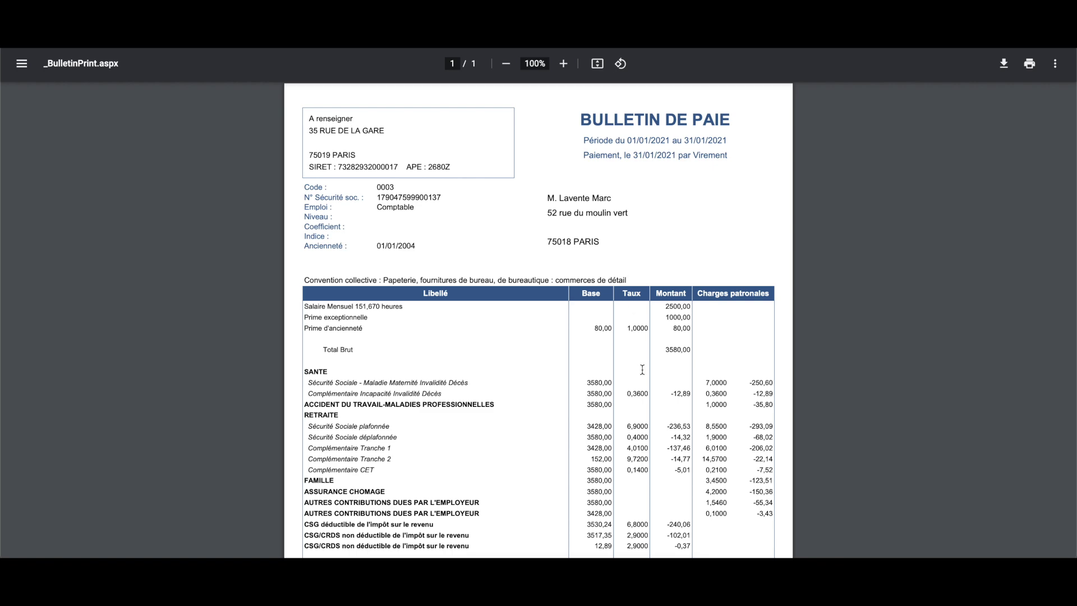
Examine the exceptional bonus, the gross total and the base of the Sécurité Sociale plafonnée line on the new payslip
{"action": "scroll", "coordinate": [642, 368], "scroll_direction": "up", "scroll_amount": 5}
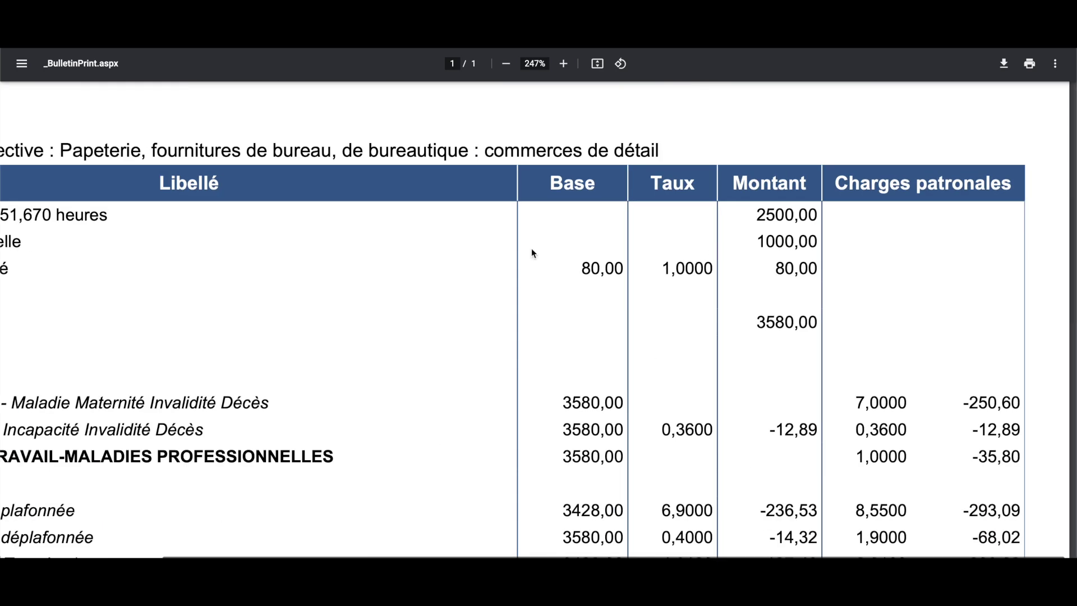
{"action": "scroll", "coordinate": [531, 248], "scroll_direction": "left", "scroll_amount": 3}
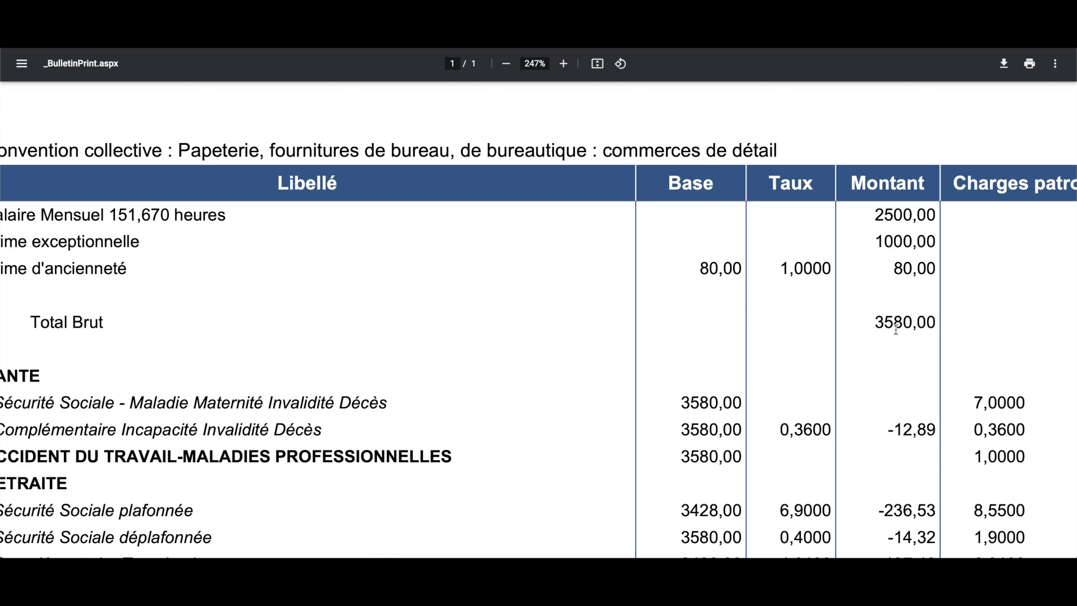
{"action": "scroll", "coordinate": [896, 329], "scroll_direction": "down", "scroll_amount": 2}
{"action": "scroll", "coordinate": [895, 337], "scroll_direction": "down", "scroll_amount": 3}
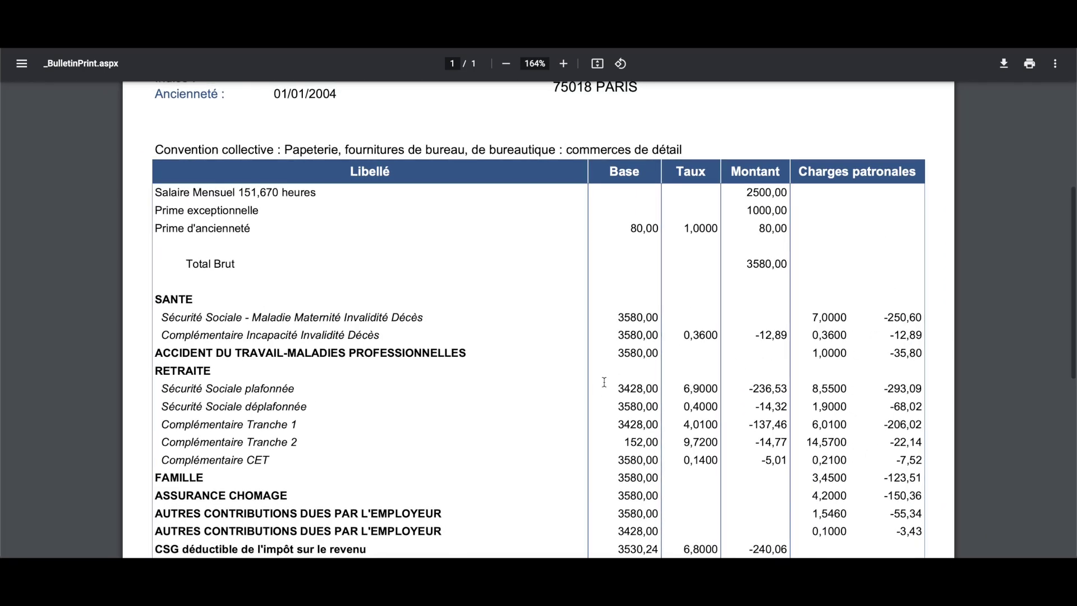
{"action": "left_click_drag", "start_coordinate": [610, 389], "coordinate": [655, 389]}
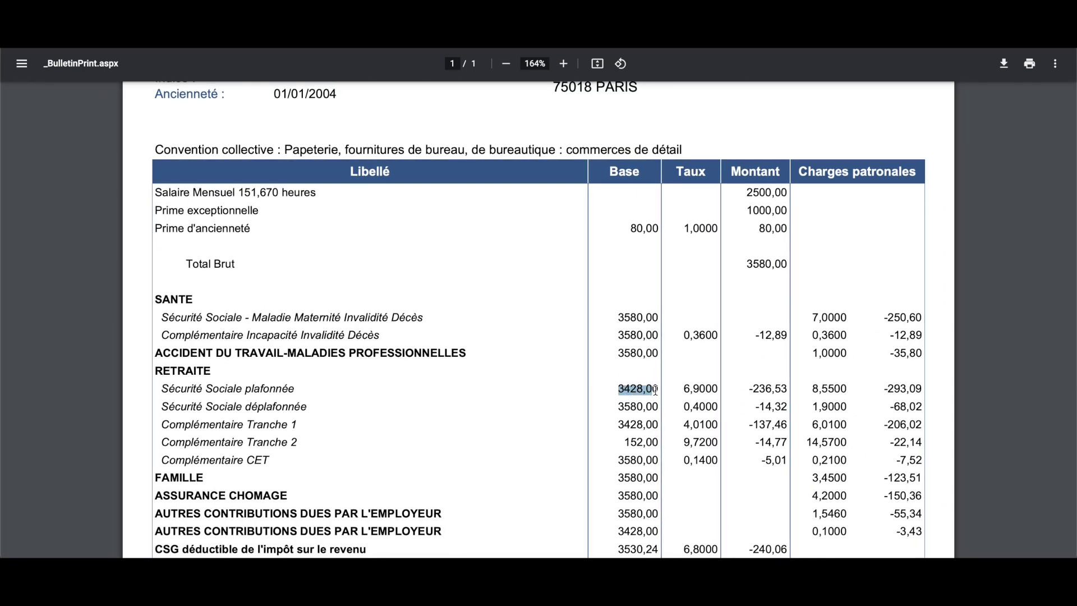
Review the new payslip from its heading through contributions and income tax to the net pay and cumulative totals, and close it
{"action": "scroll", "coordinate": [507, 250], "scroll_direction": "up", "scroll_amount": 4}
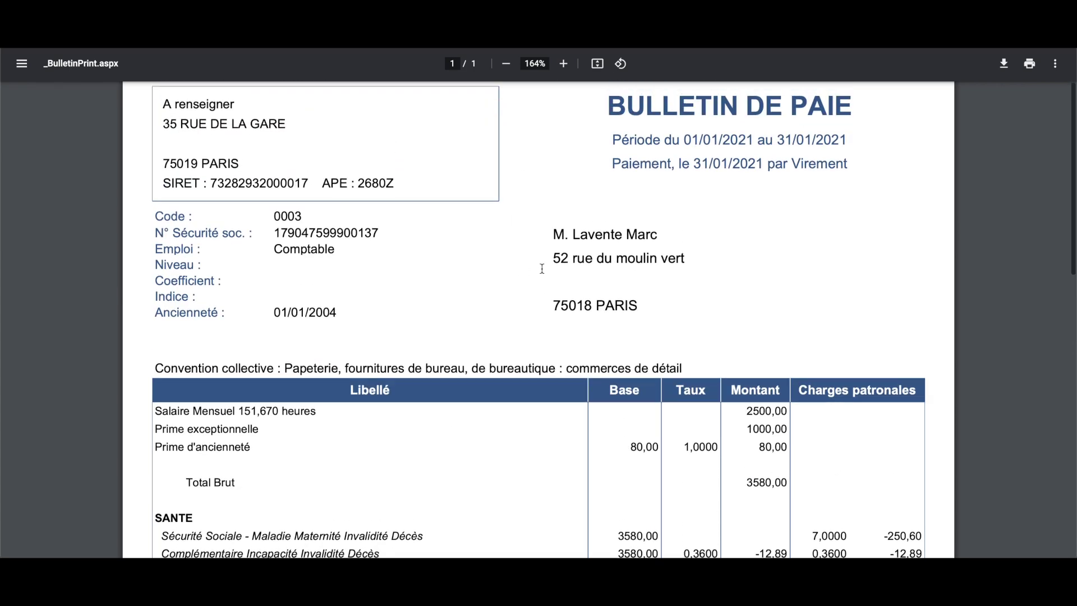
{"action": "scroll", "coordinate": [541, 263], "scroll_direction": "up", "scroll_amount": 1}
{"action": "scroll", "coordinate": [812, 231], "scroll_direction": "down", "scroll_amount": 8}
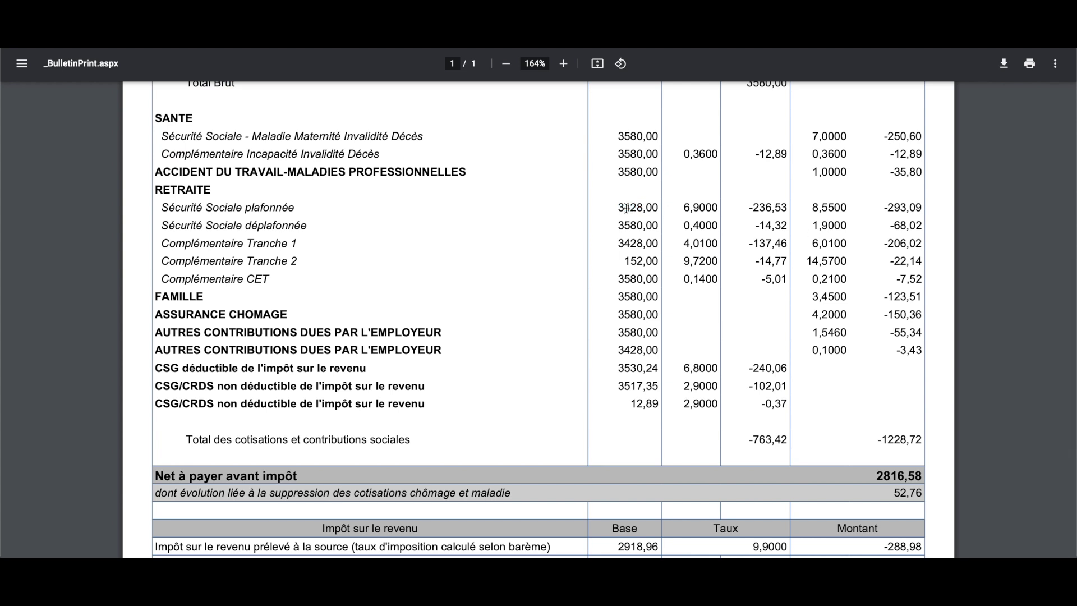
{"action": "scroll", "coordinate": [671, 387], "scroll_direction": "down", "scroll_amount": 1}
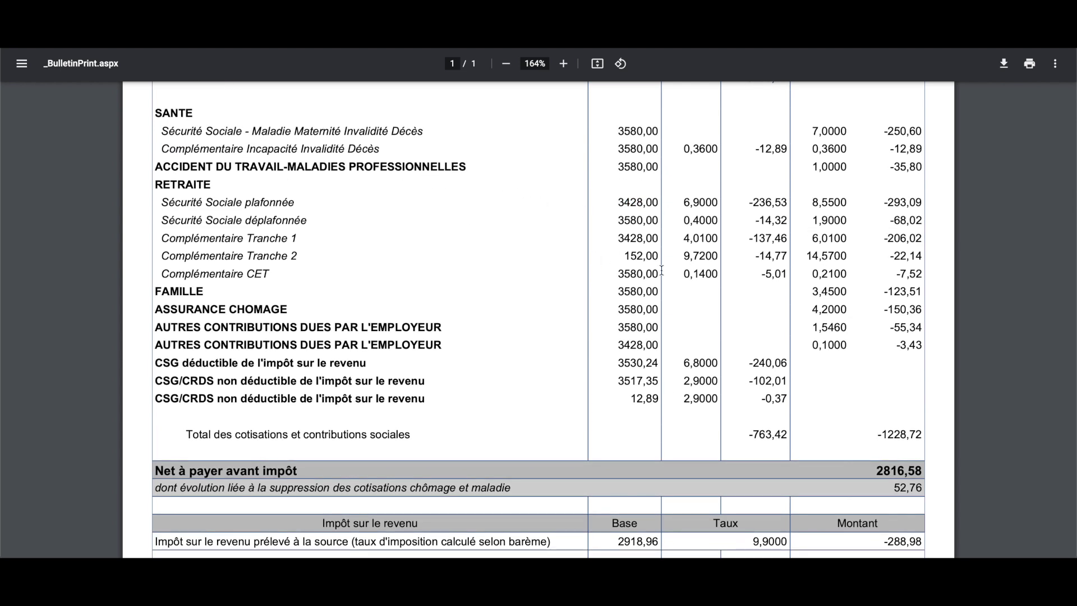
{"action": "scroll", "coordinate": [715, 336], "scroll_direction": "down", "scroll_amount": 4}
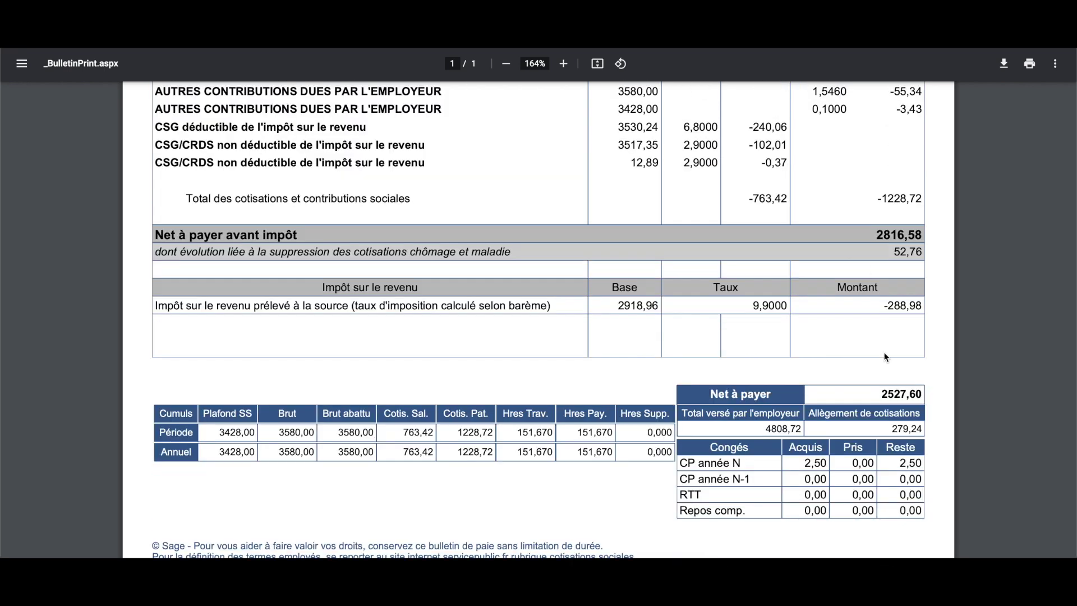
{"action": "scroll", "coordinate": [885, 358], "scroll_direction": "up", "scroll_amount": 4}
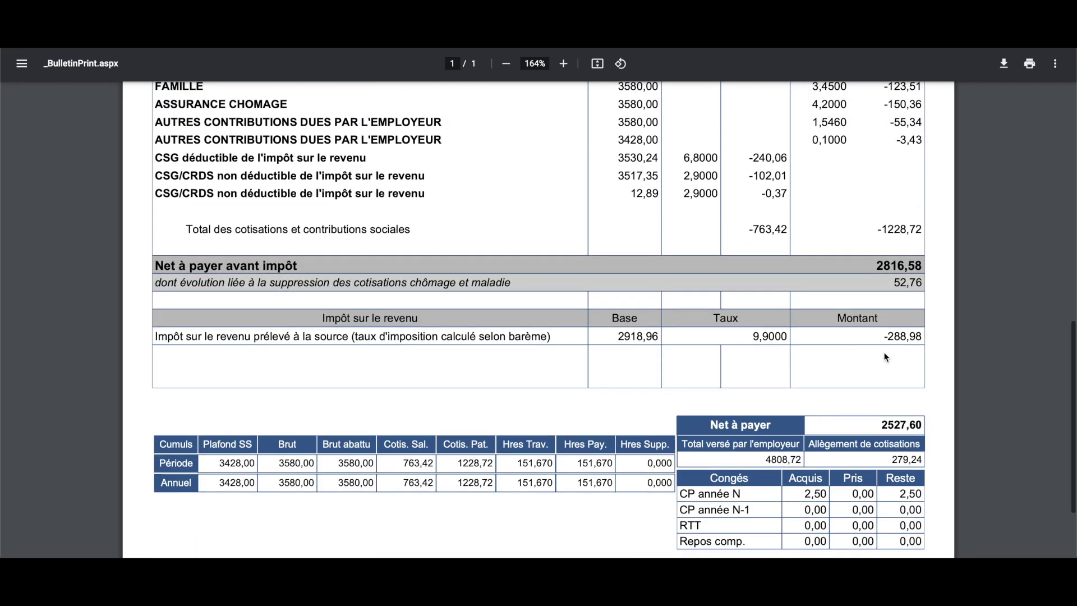
{"action": "key", "text": "ctrl+w"}
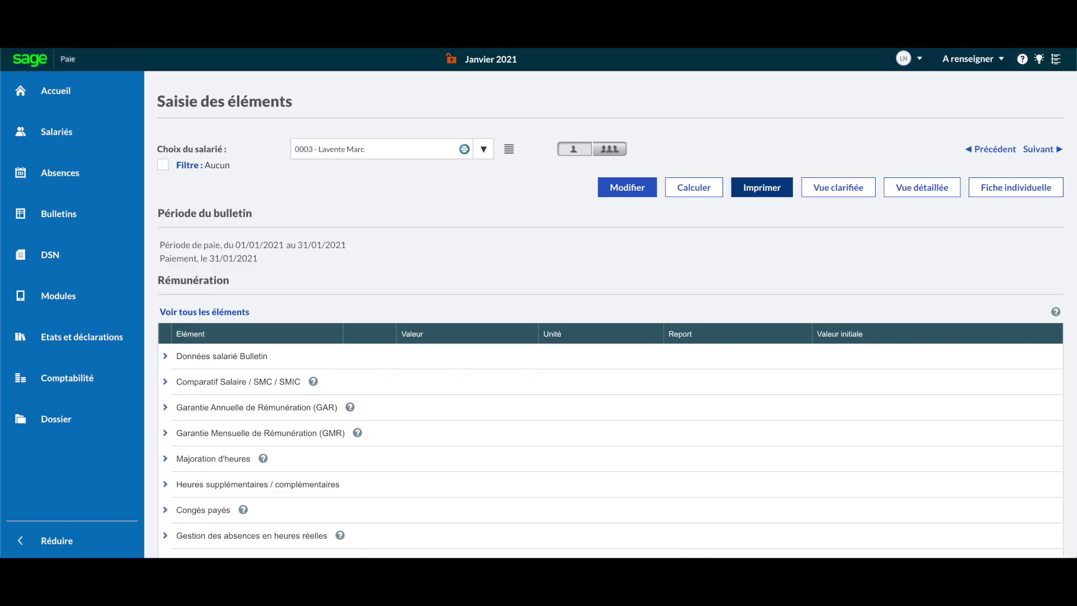
Open Saisie multi-salariés and choose the Avances / Acomptes entry template
{"action": "left_click", "coordinate": [64, 217]}
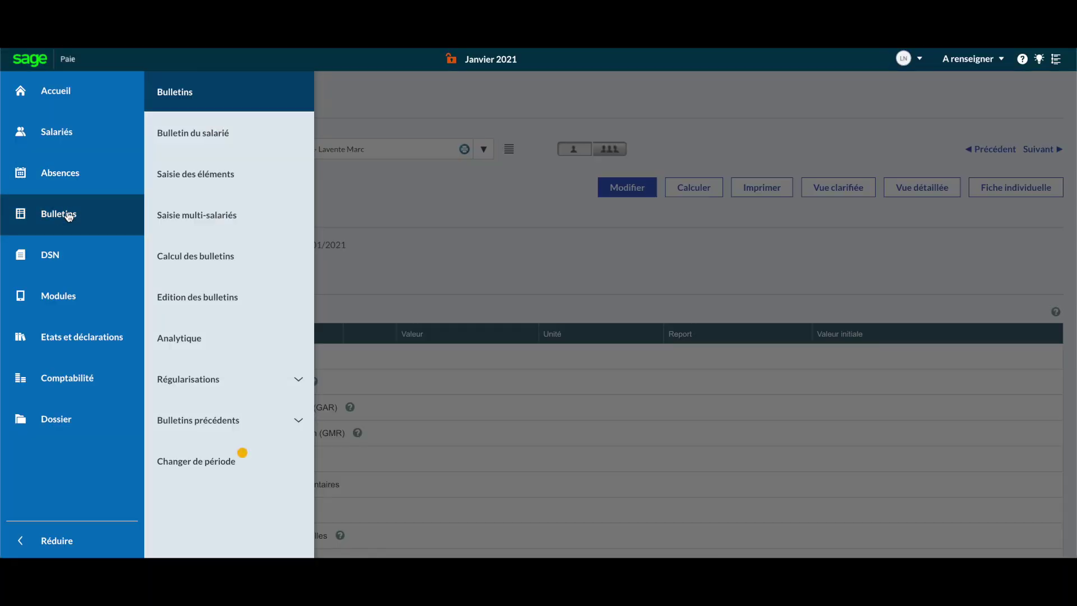
{"action": "left_click", "coordinate": [196, 215]}
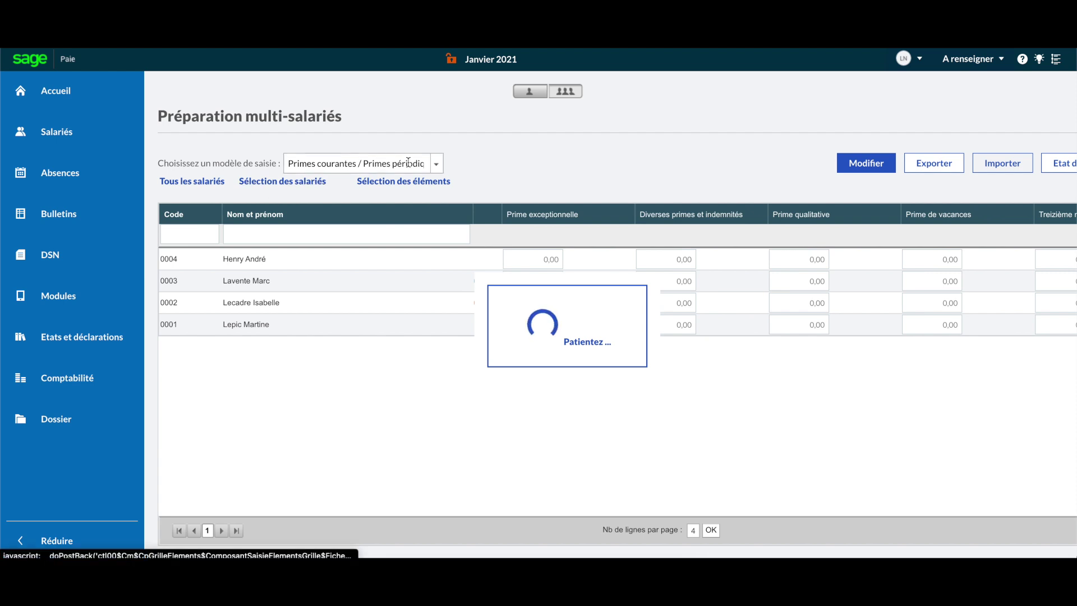
{"action": "left_click", "coordinate": [436, 164]}
{"action": "left_click", "coordinate": [436, 165]}
{"action": "left_click", "coordinate": [407, 217]}
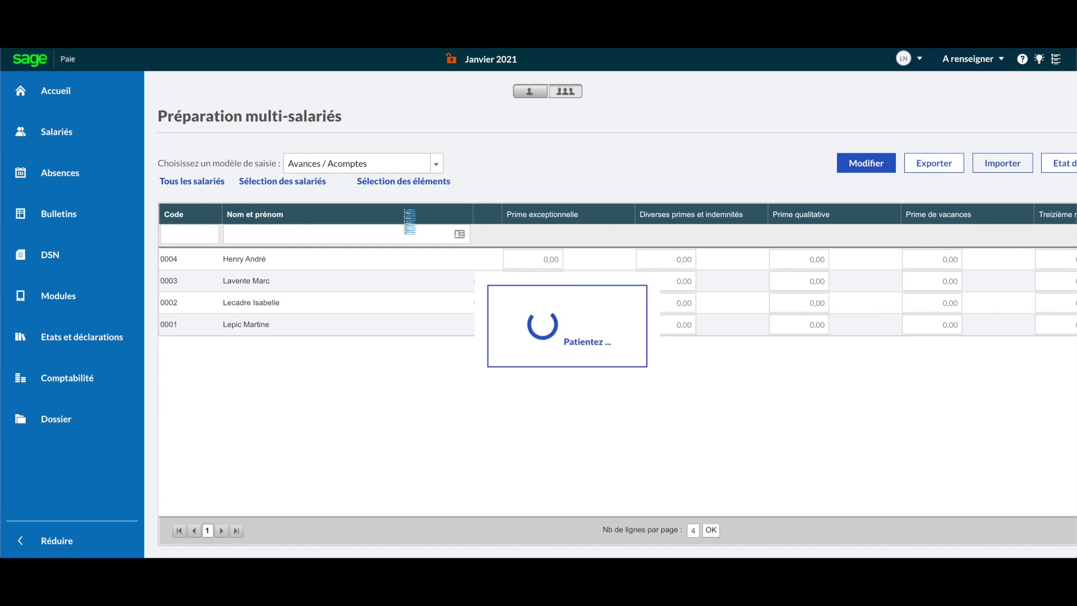
Export the Avances / Acomptes grid to a spreadsheet and enlarge the window showing the exported file
{"action": "left_click", "coordinate": [832, 167]}
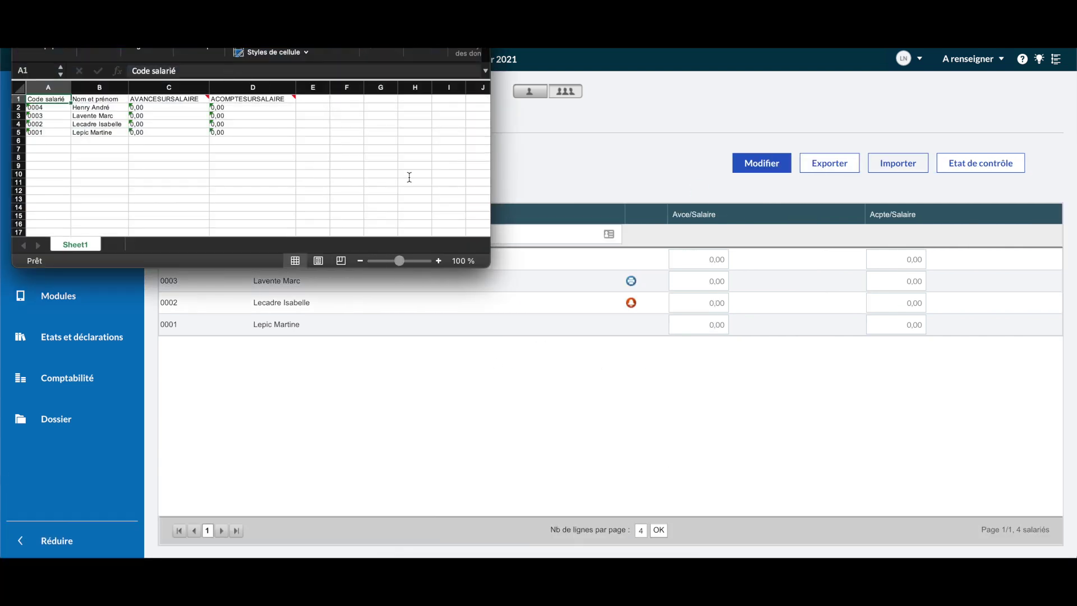
{"action": "double_click", "coordinate": [481, 262]}
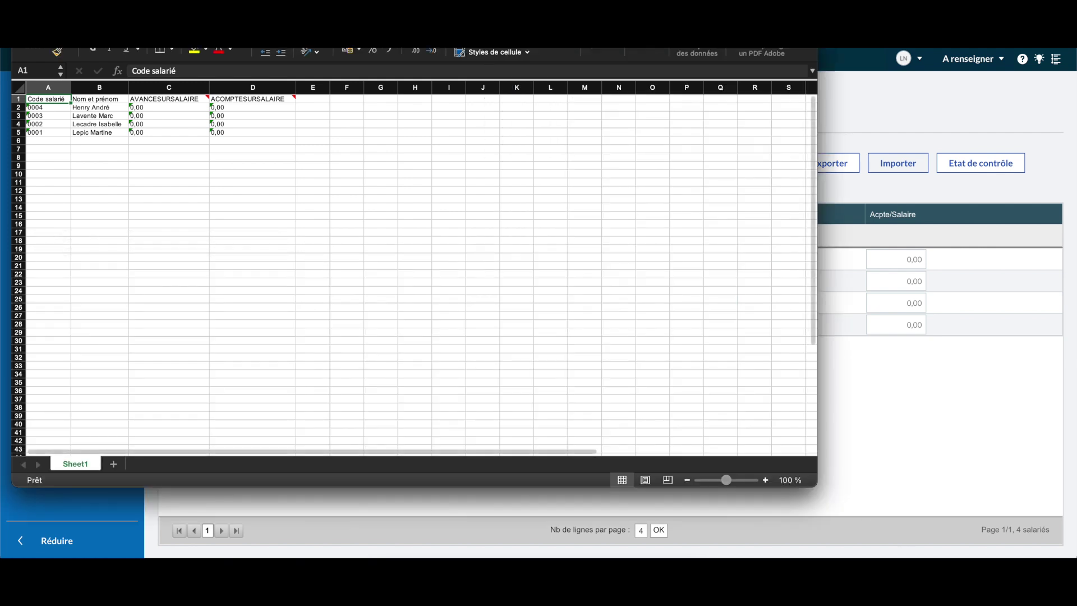
Enter 400, 230, 450 and 320 in the ACOMPTESURSALAIRE column for employees 0004, 0003, 0002 and 0001
{"action": "scroll", "coordinate": [114, 179], "scroll_direction": "up", "scroll_amount": 5}
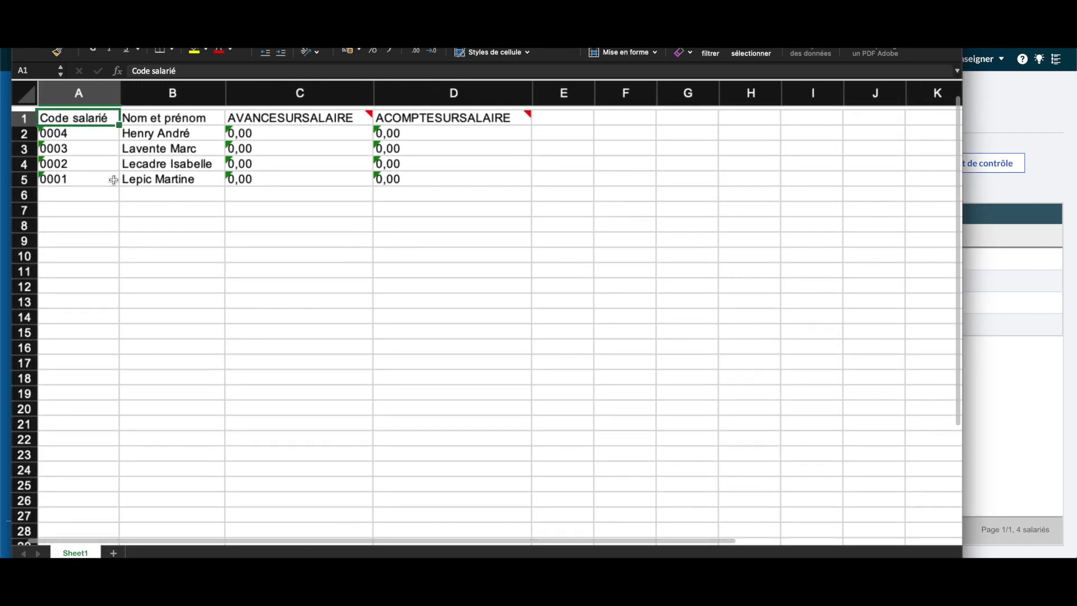
{"action": "left_click", "coordinate": [419, 133]}
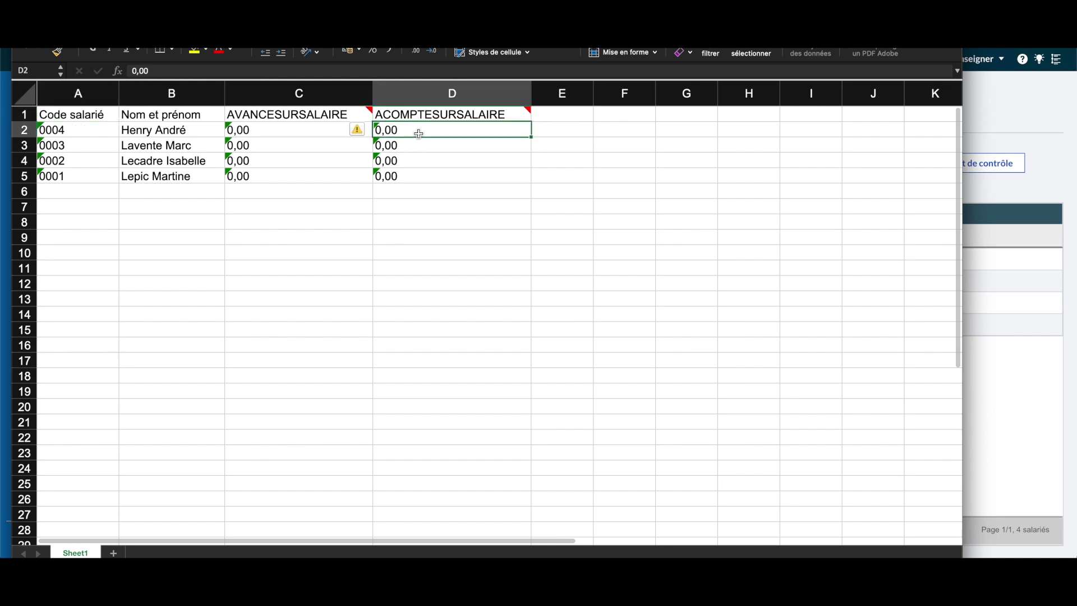
{"action": "type", "text": "400"}
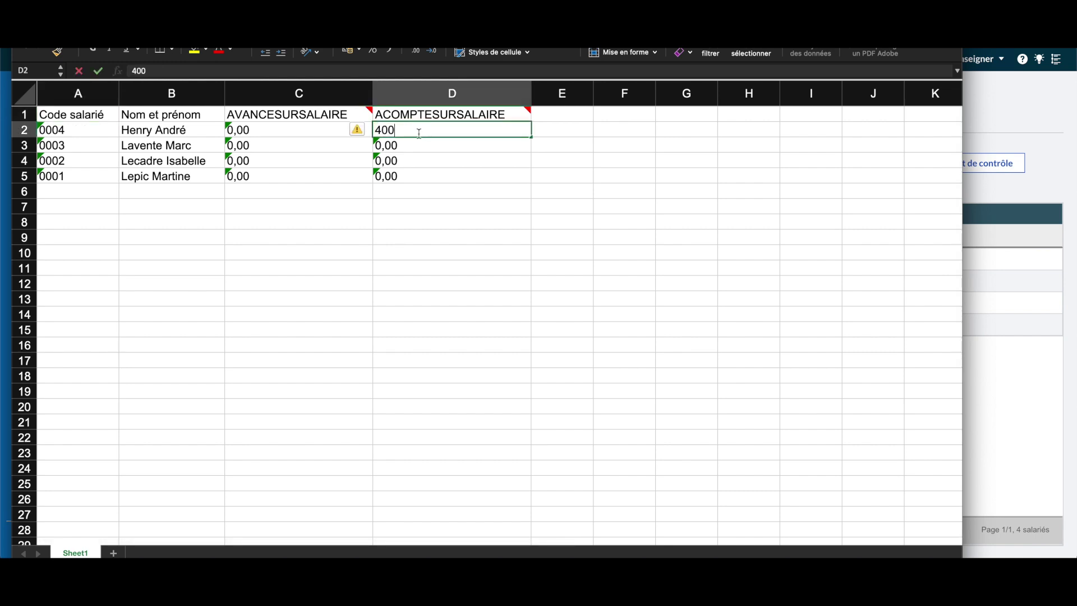
{"action": "key", "text": "Return"}
{"action": "type", "text": "230"}
{"action": "key", "text": "Return"}
{"action": "type", "text": "450"}
{"action": "key", "text": "Return"}
{"action": "type", "text": "320"}
{"action": "key", "text": "Return"}
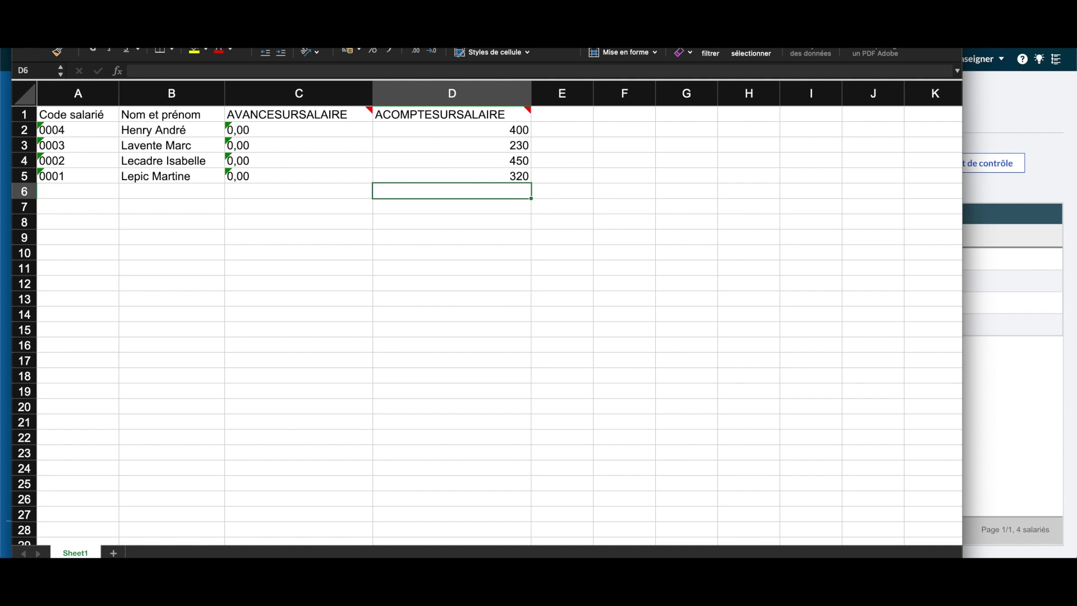
Switch to Sage Paie, import AvancesAcptes (1).xls from Téléchargements into the multi-employee entry, and dismiss the import result
{"action": "key", "text": "super+Tab"}
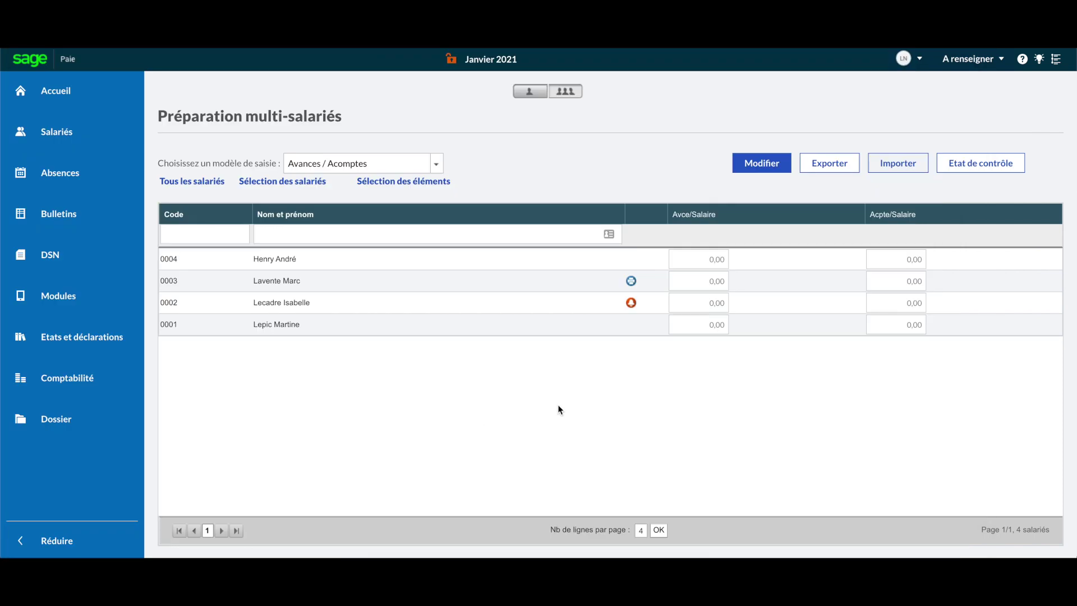
{"action": "left_click", "coordinate": [904, 164]}
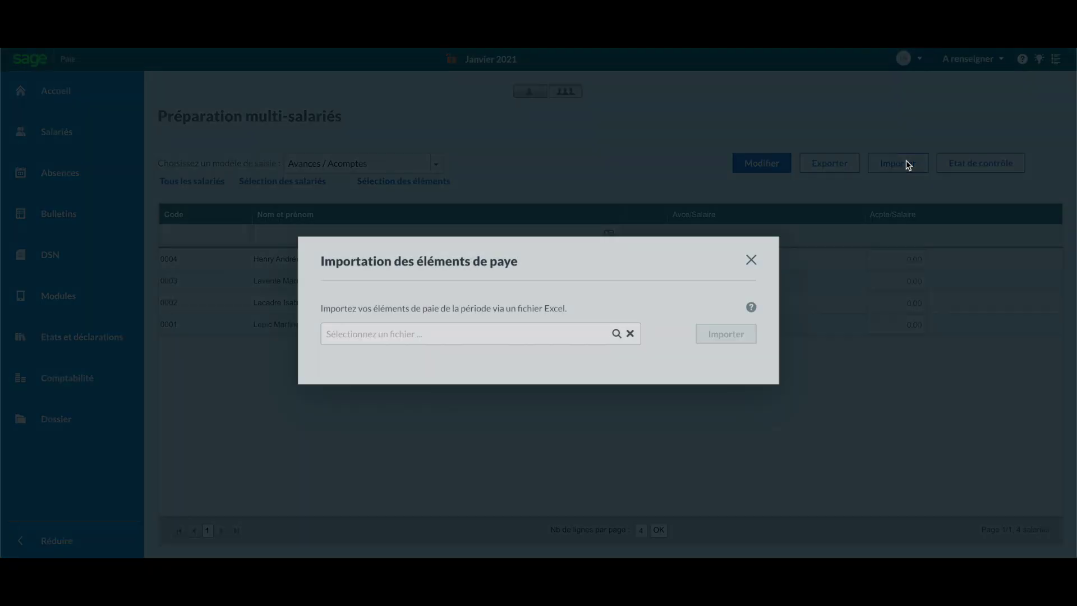
{"action": "left_click", "coordinate": [616, 328]}
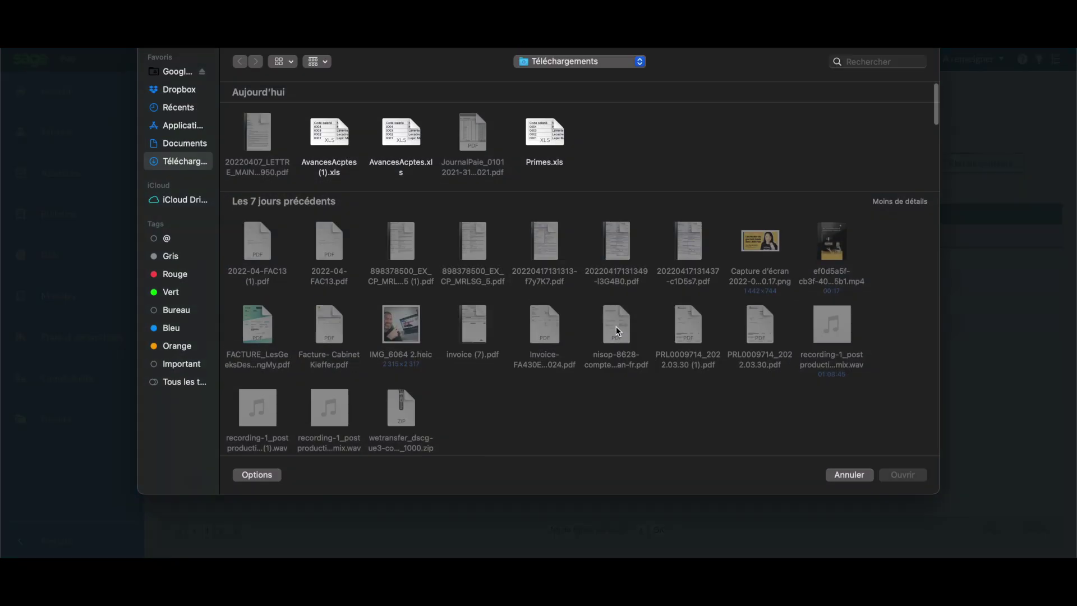
{"action": "double_click", "coordinate": [329, 136]}
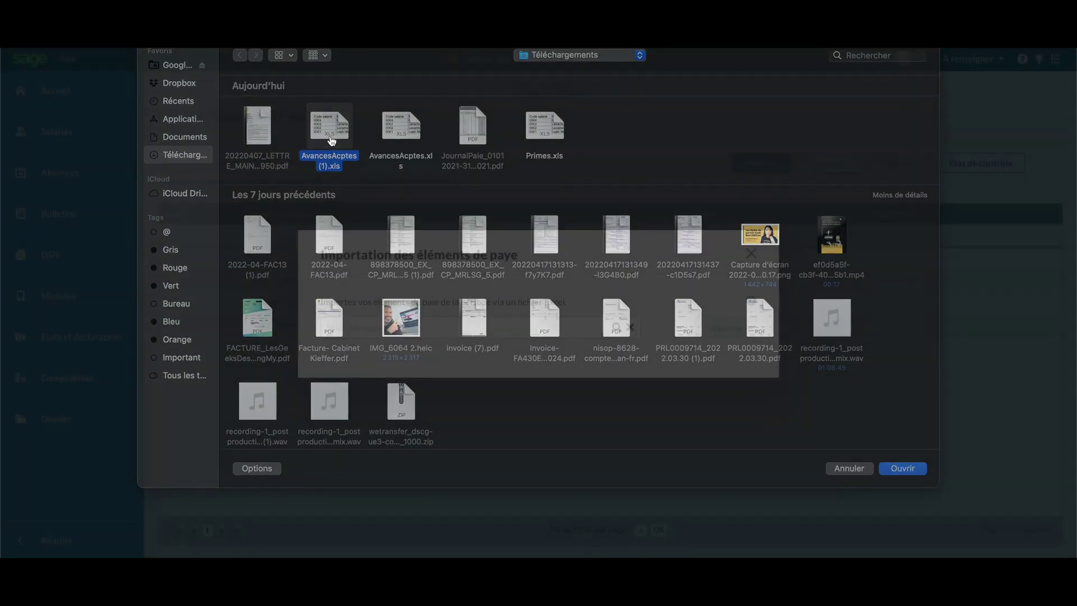
{"action": "left_click", "coordinate": [719, 327]}
{"action": "left_click", "coordinate": [637, 335]}
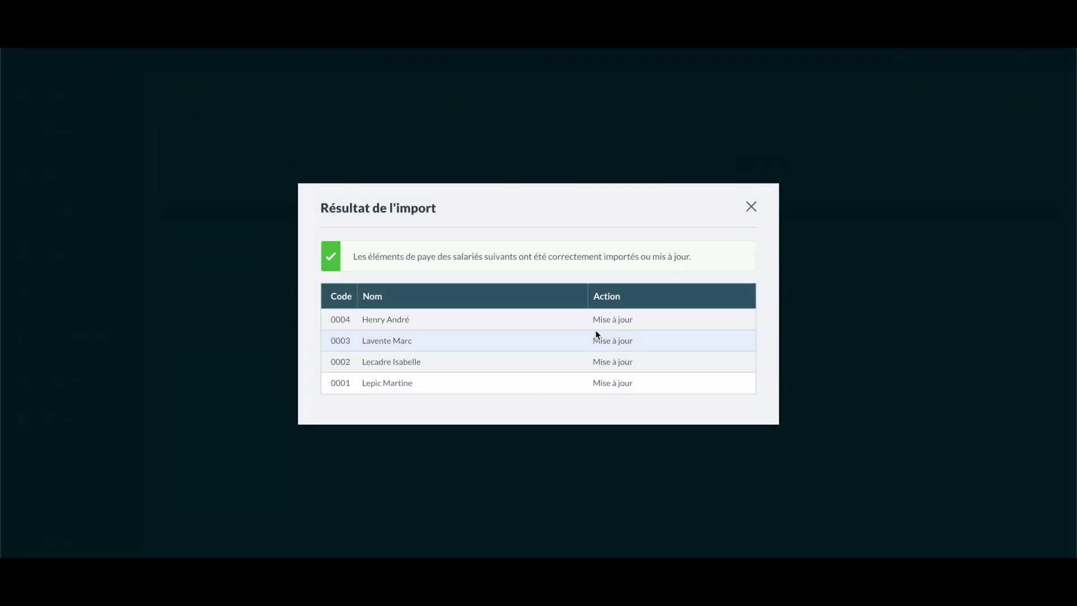
{"action": "left_click", "coordinate": [751, 208]}
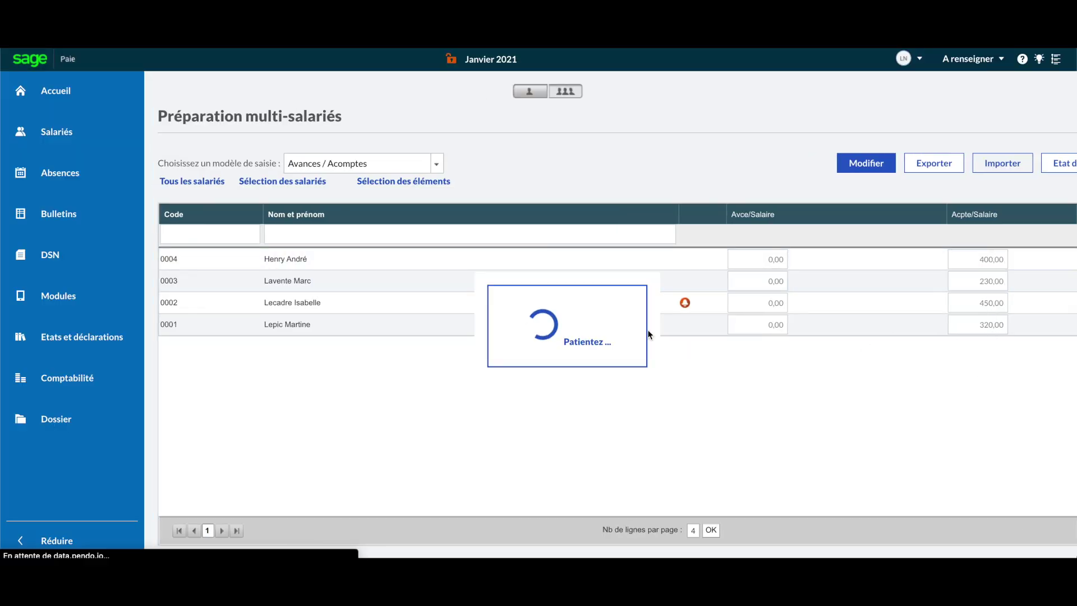
Open the Bulletin du salarié for employee 0003 and recalculate it
{"action": "left_click", "coordinate": [54, 212]}
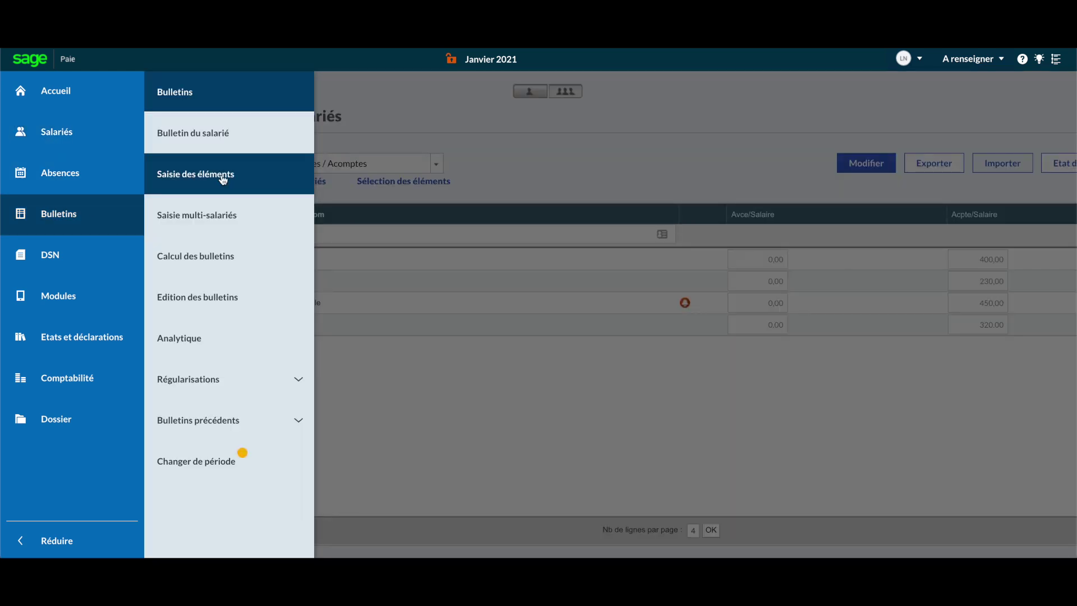
{"action": "left_click", "coordinate": [211, 130]}
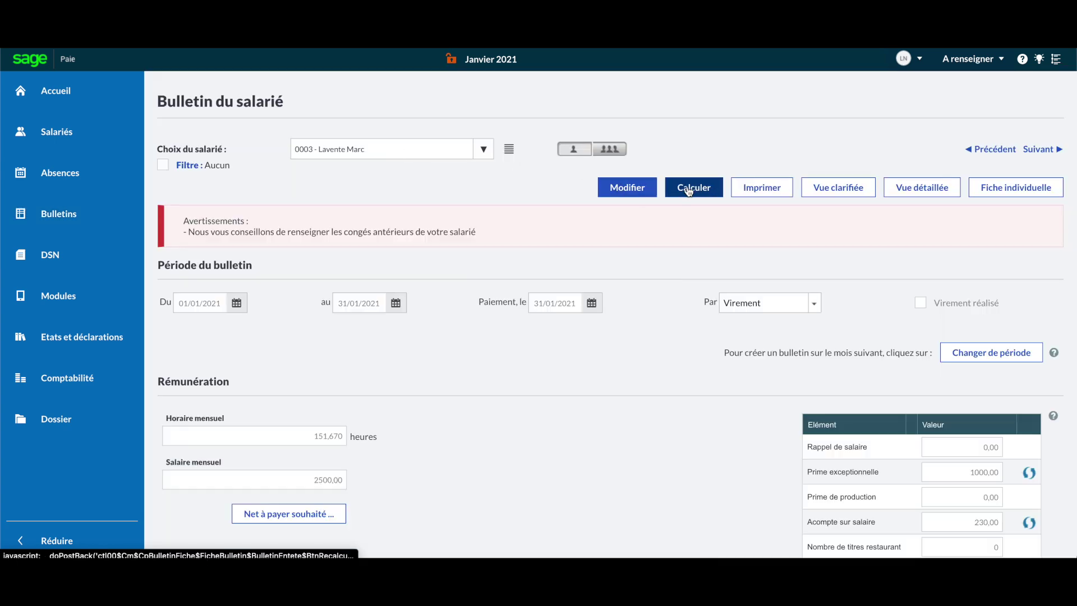
{"action": "left_click", "coordinate": [690, 189]}
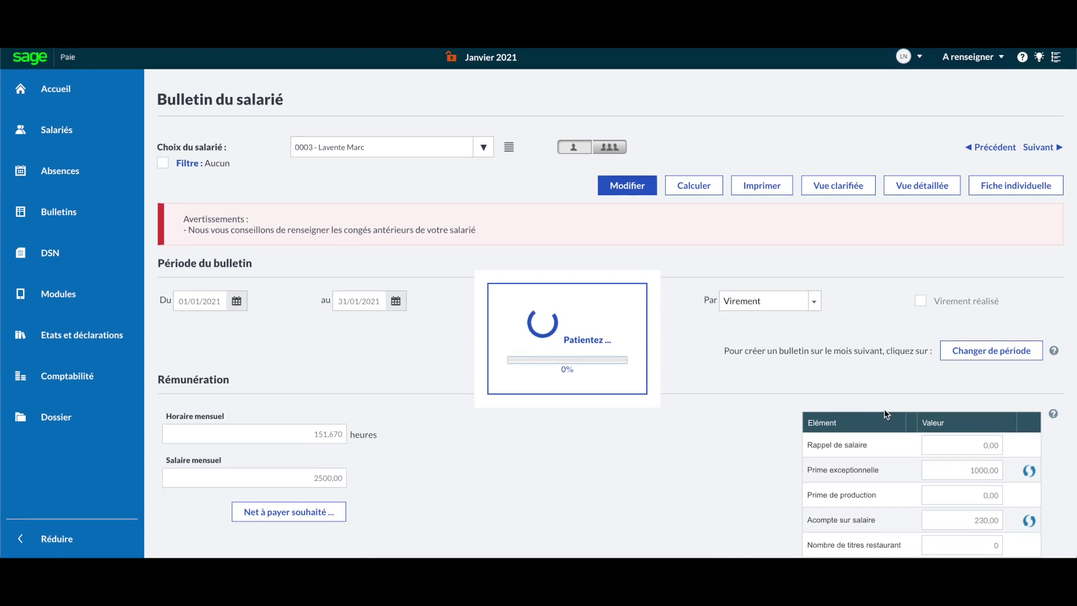
{"action": "scroll", "coordinate": [877, 380], "scroll_direction": "down", "scroll_amount": 7}
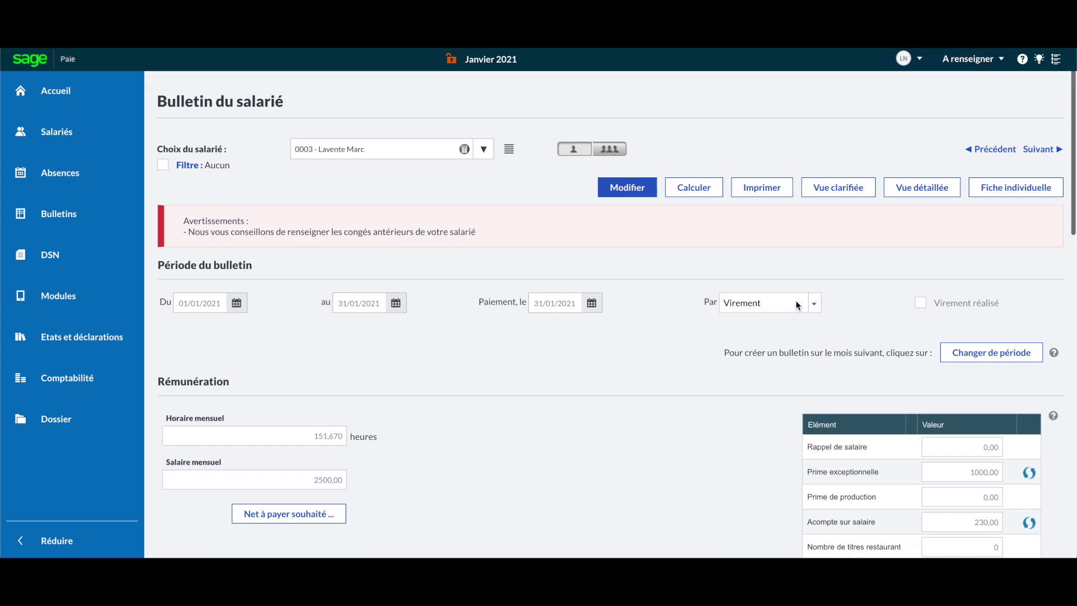
Display the printable payslip and examine the Acompte sur salaire line and the net pay below it
{"action": "left_click", "coordinate": [762, 186]}
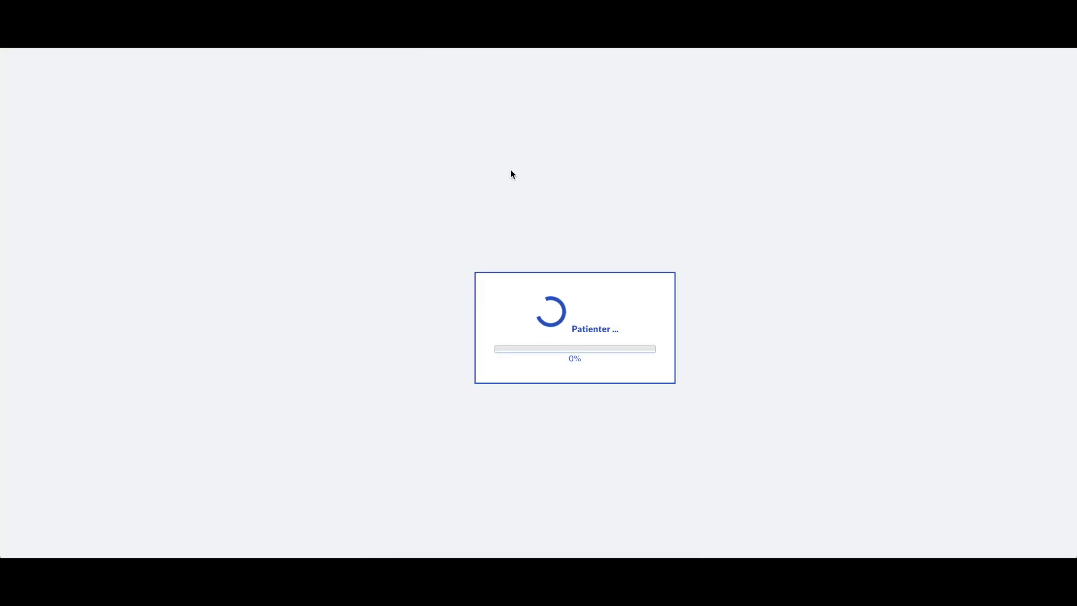
{"action": "scroll", "coordinate": [539, 309], "scroll_direction": "down", "scroll_amount": 2}
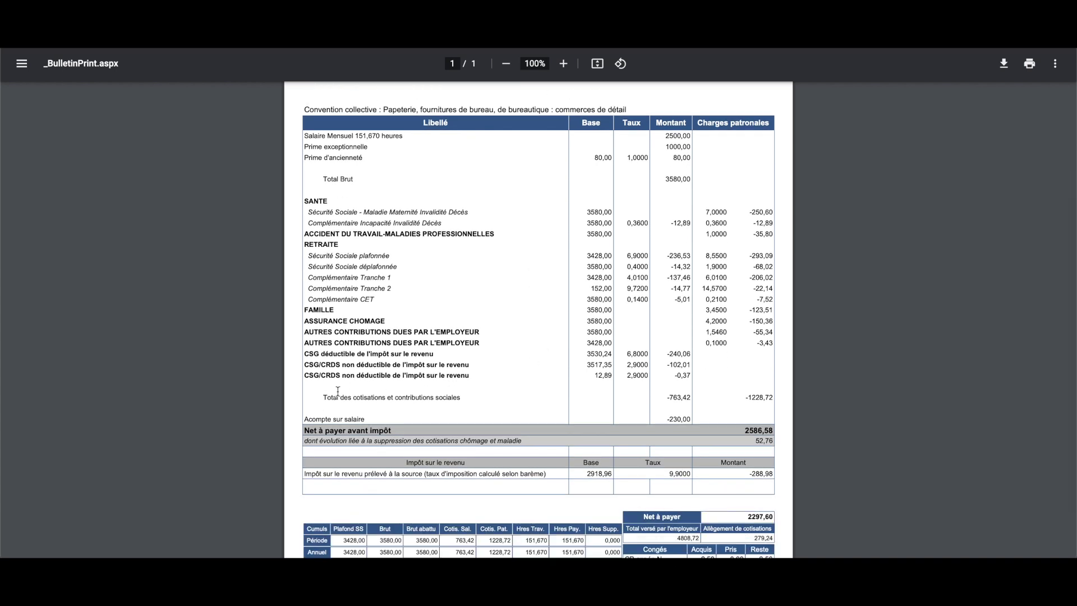
{"action": "left_click_drag", "start_coordinate": [306, 422], "coordinate": [624, 428]}
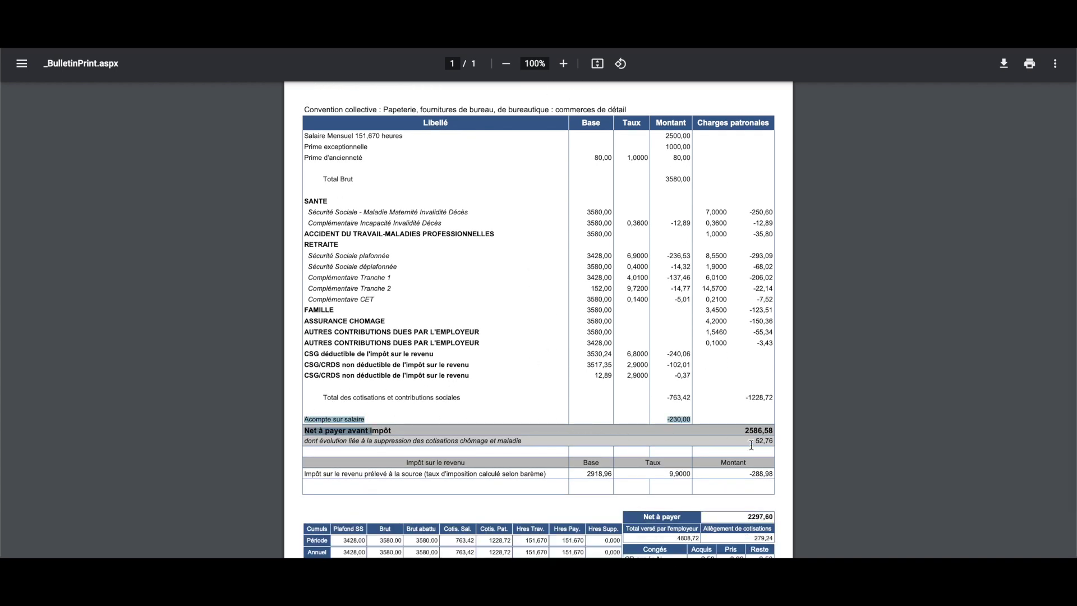
{"action": "scroll", "coordinate": [741, 498], "scroll_direction": "down", "scroll_amount": 2}
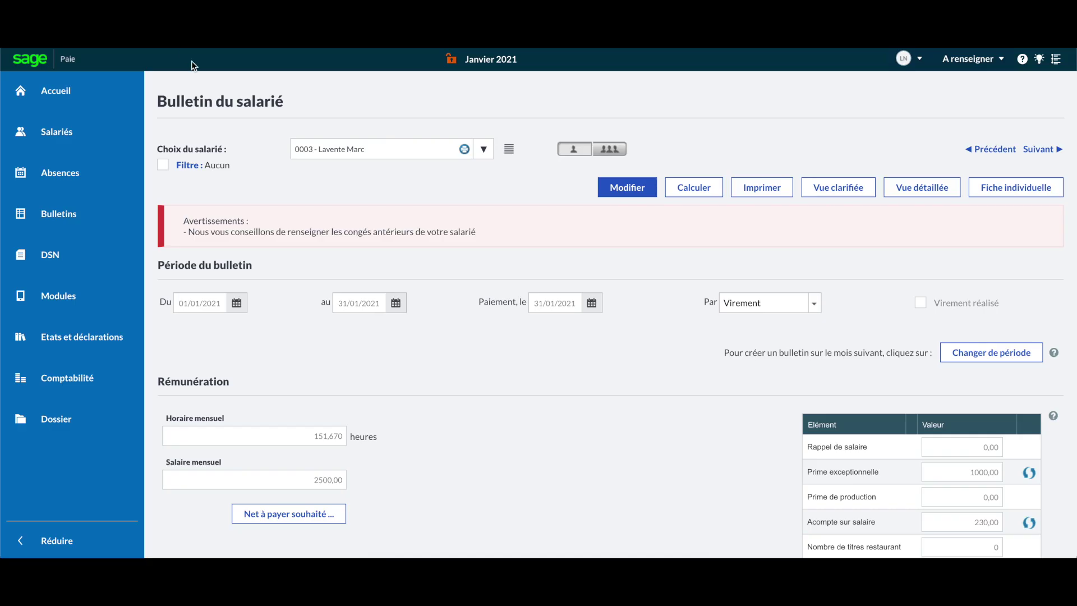
Start a new entry in Congés et absences for employee 0003 with Accident de Travail as its nature
{"action": "left_click", "coordinate": [68, 192]}
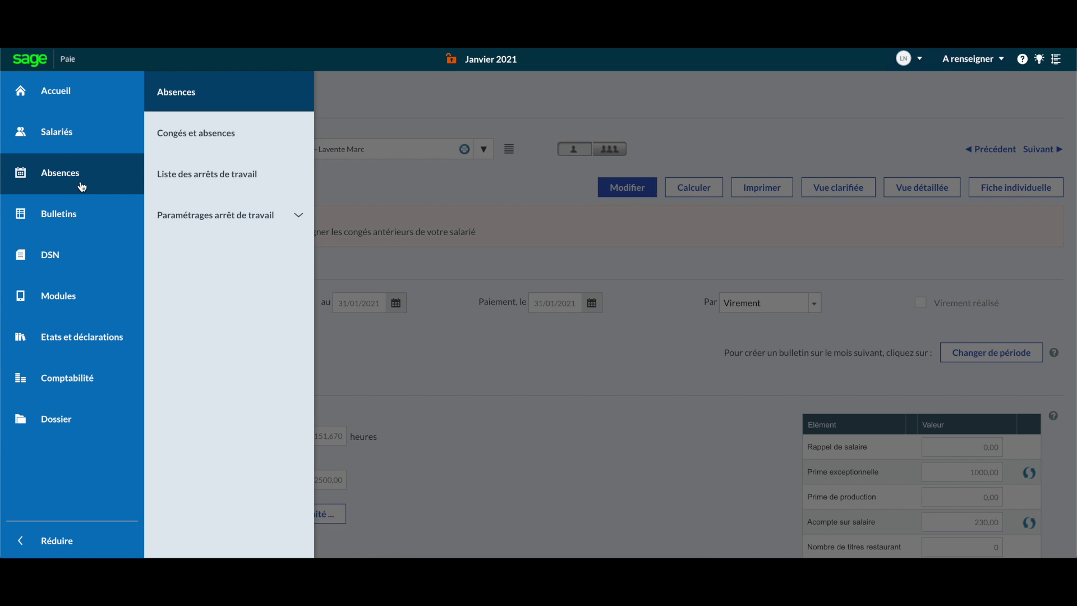
{"action": "left_click", "coordinate": [208, 149]}
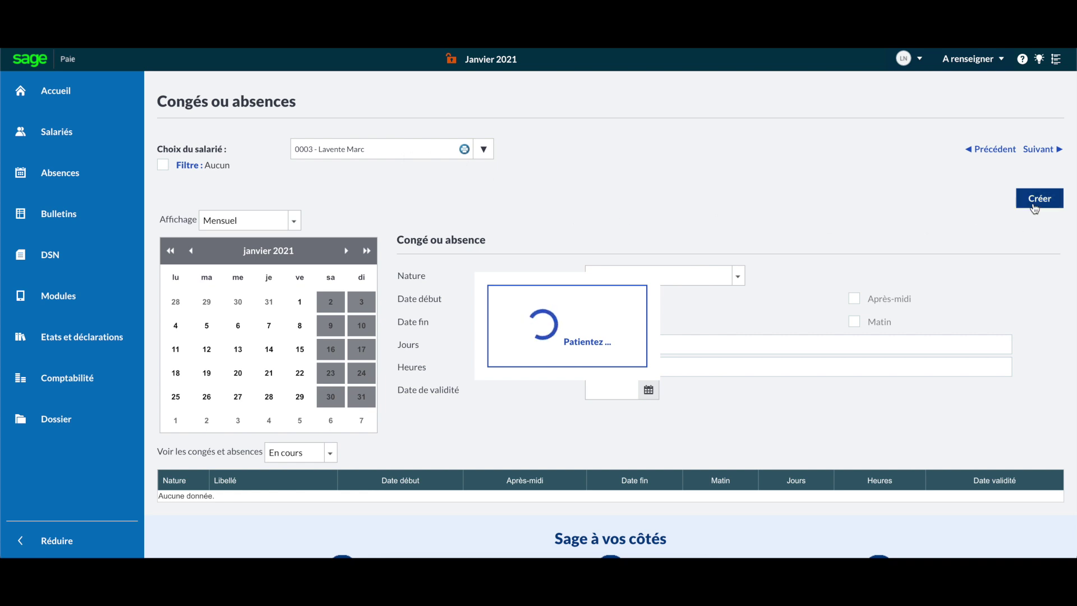
{"action": "left_click", "coordinate": [1037, 204]}
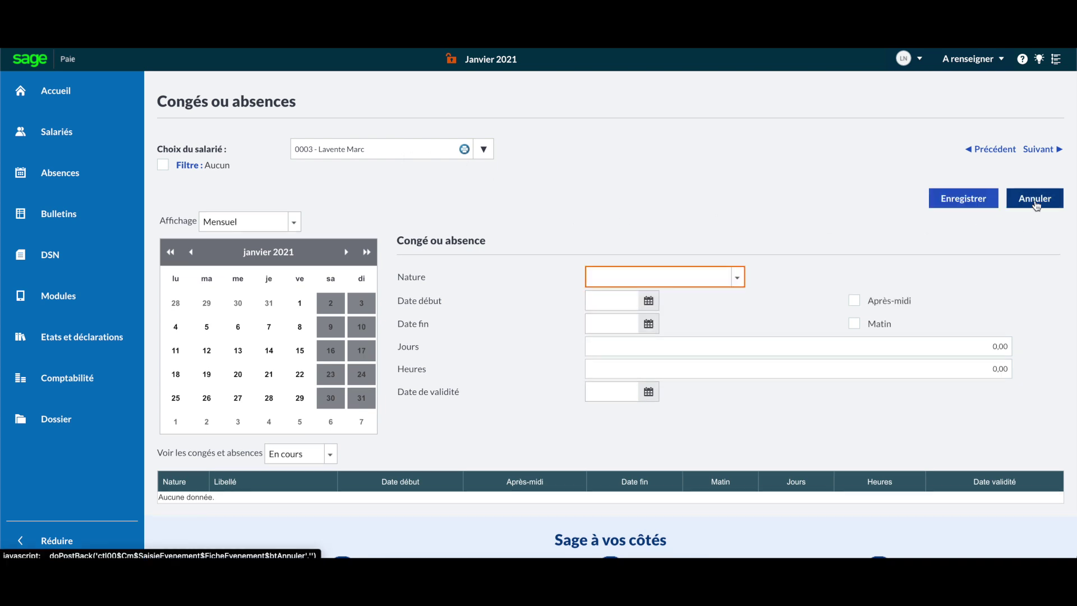
{"action": "left_click", "coordinate": [737, 278]}
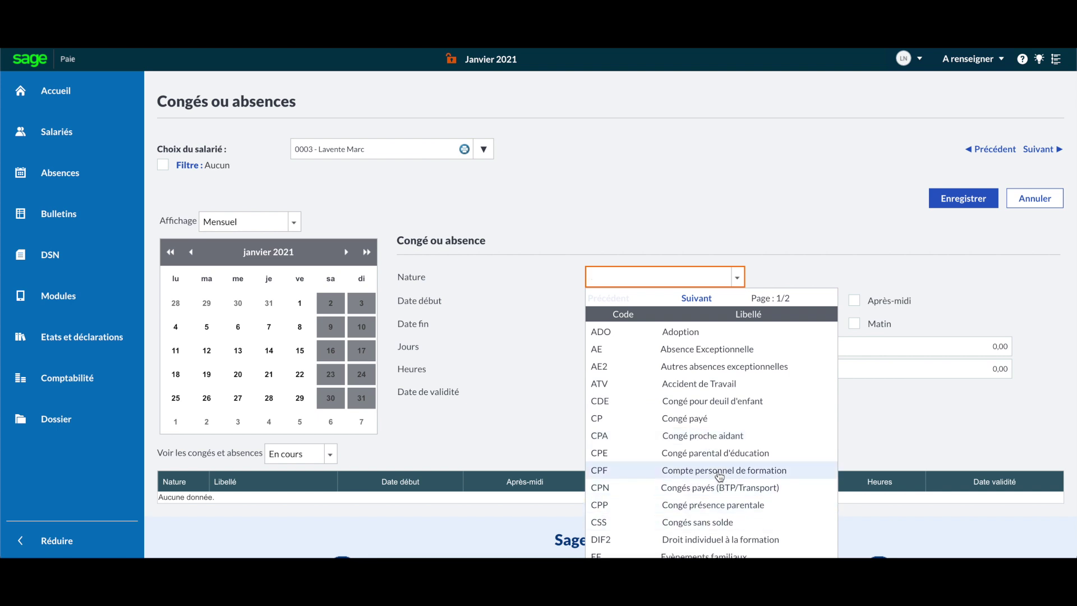
{"action": "left_click", "coordinate": [718, 382]}
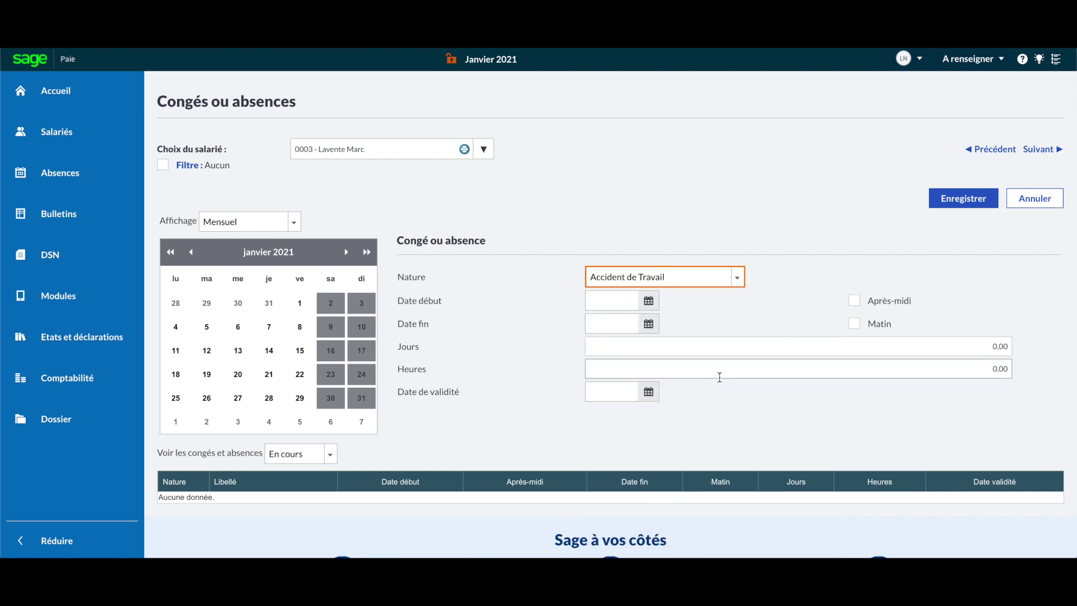
Look at the start date calendar of the absence, leave the dates empty and exit the entry form
{"action": "left_click", "coordinate": [649, 300]}
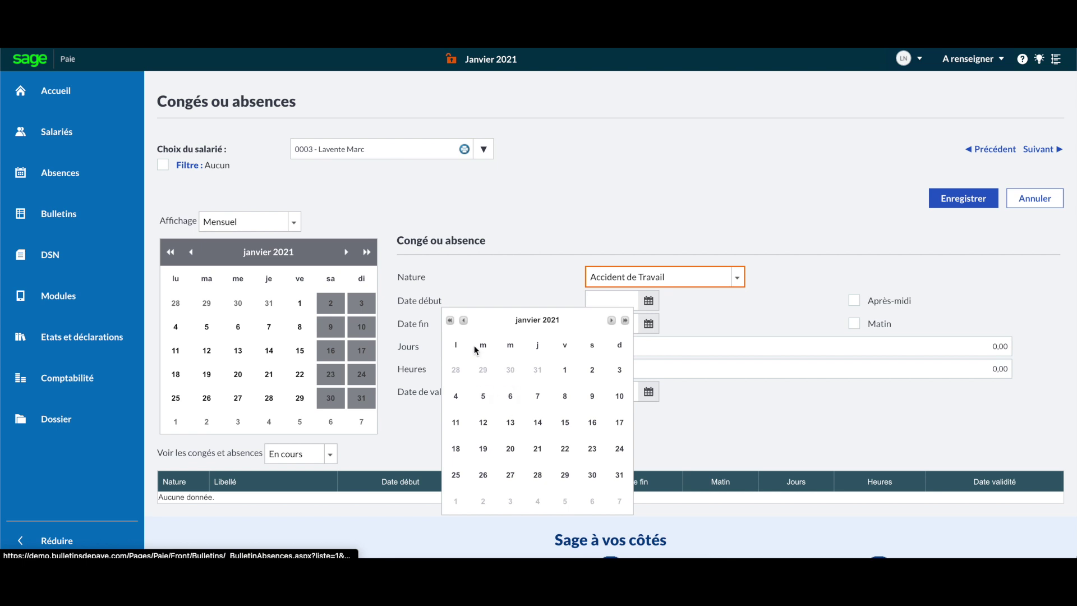
{"action": "left_click", "coordinate": [565, 302]}
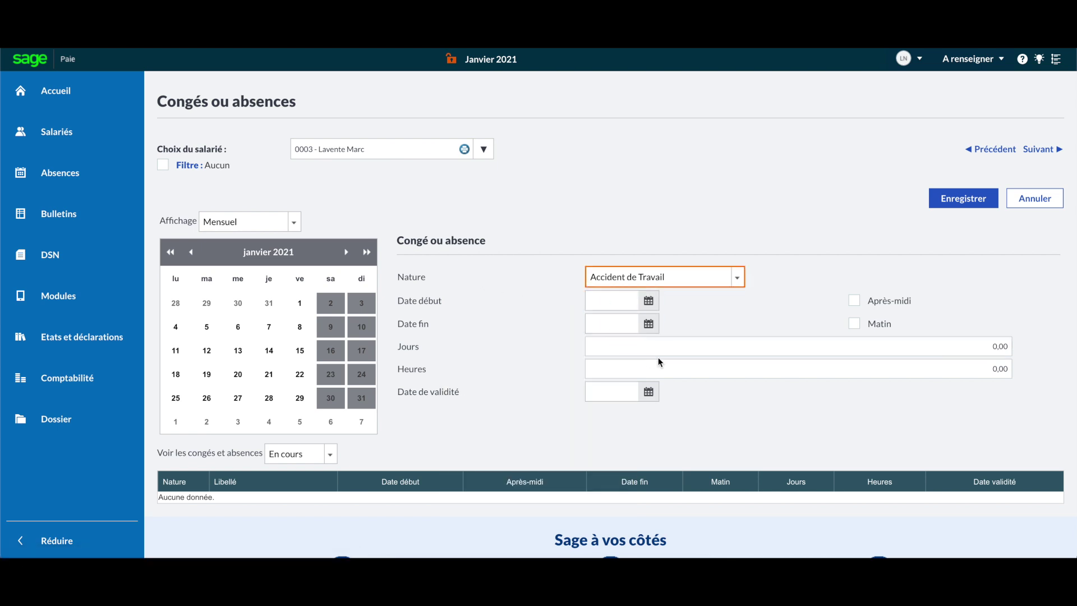
{"action": "scroll", "coordinate": [711, 399], "scroll_direction": "down", "scroll_amount": 2}
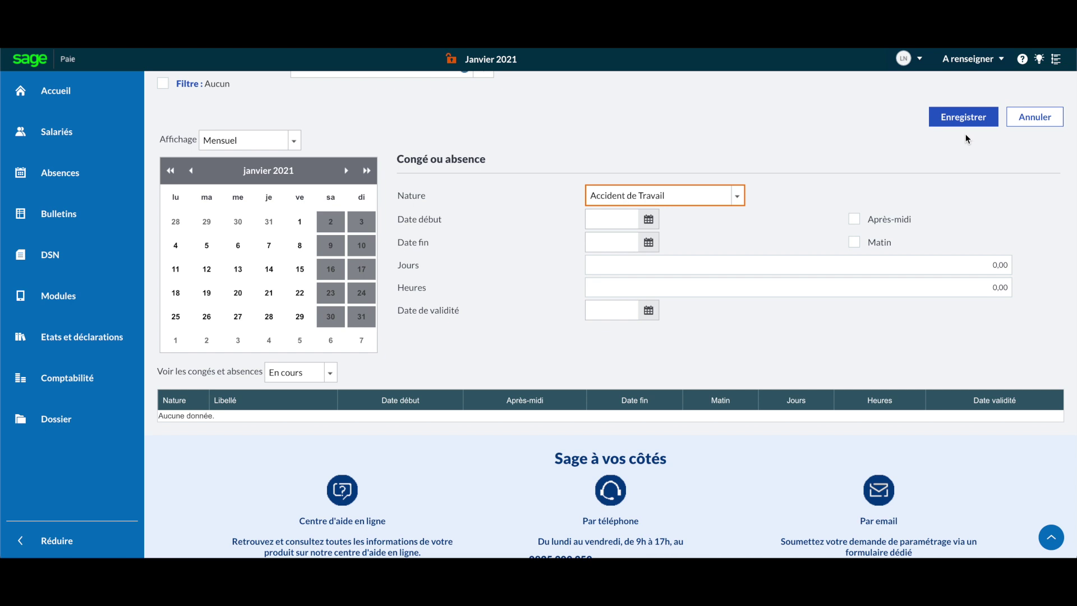
{"action": "left_click", "coordinate": [963, 119]}
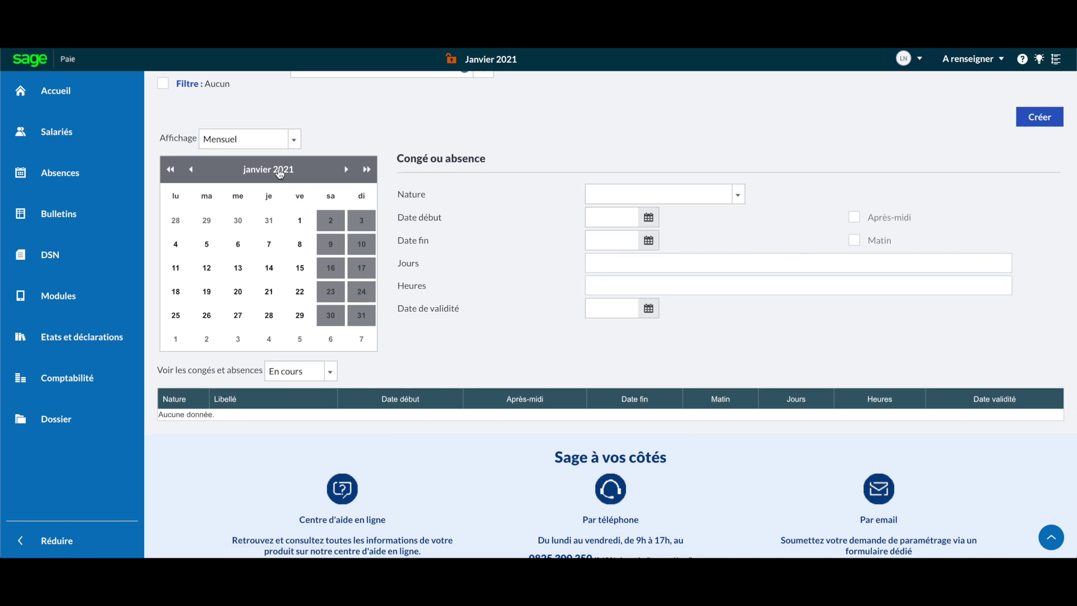
Open the DSN mensuelles / PASRAU declarations list
{"action": "left_click", "coordinate": [55, 244]}
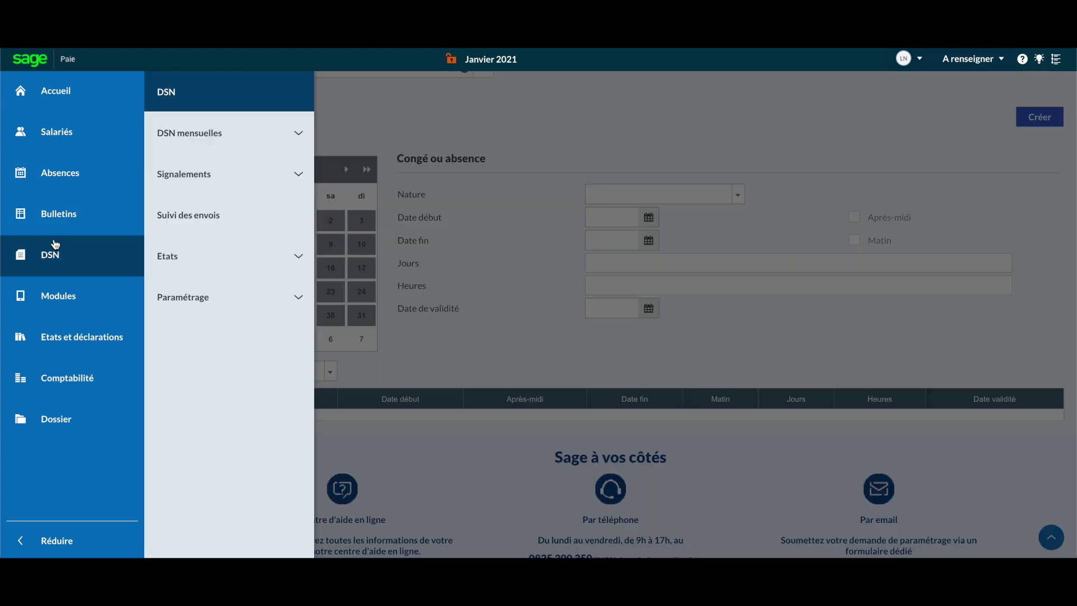
{"action": "left_click", "coordinate": [460, 137]}
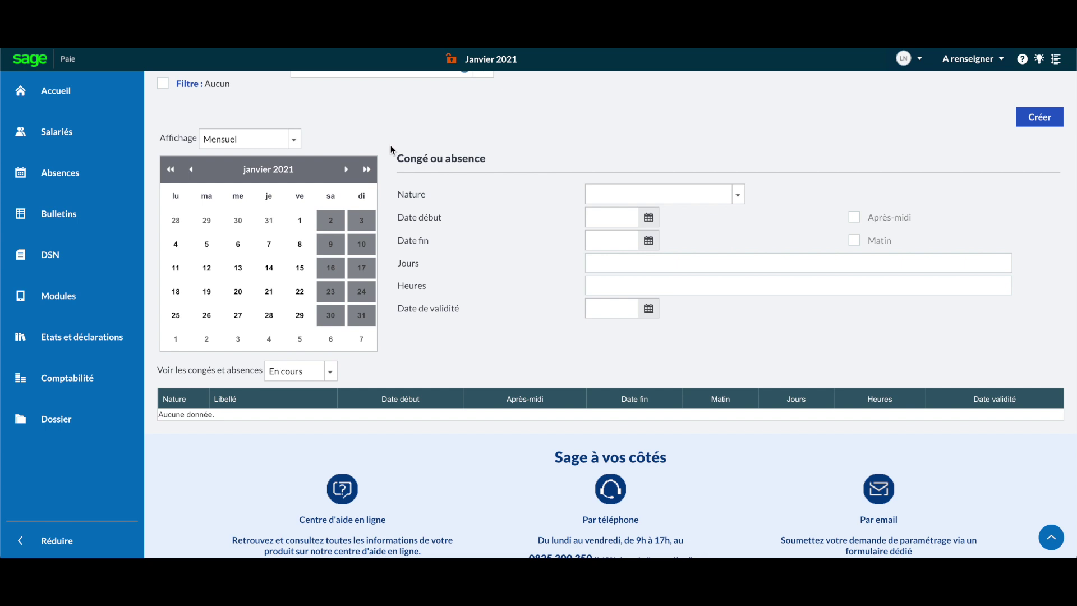
{"action": "left_click", "coordinate": [49, 254]}
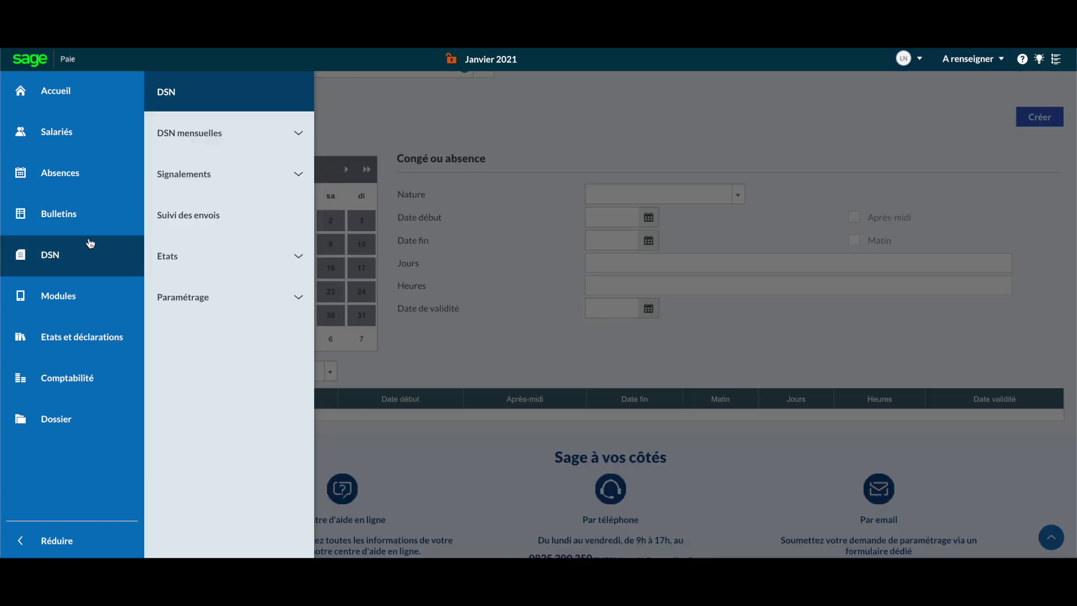
{"action": "left_click", "coordinate": [203, 144]}
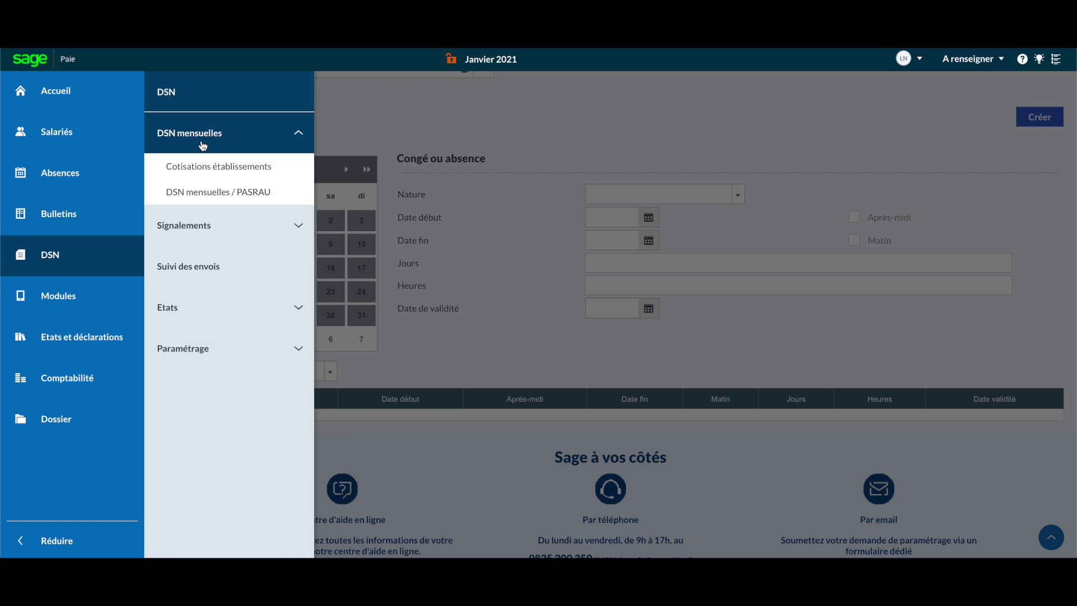
{"action": "left_click", "coordinate": [247, 189]}
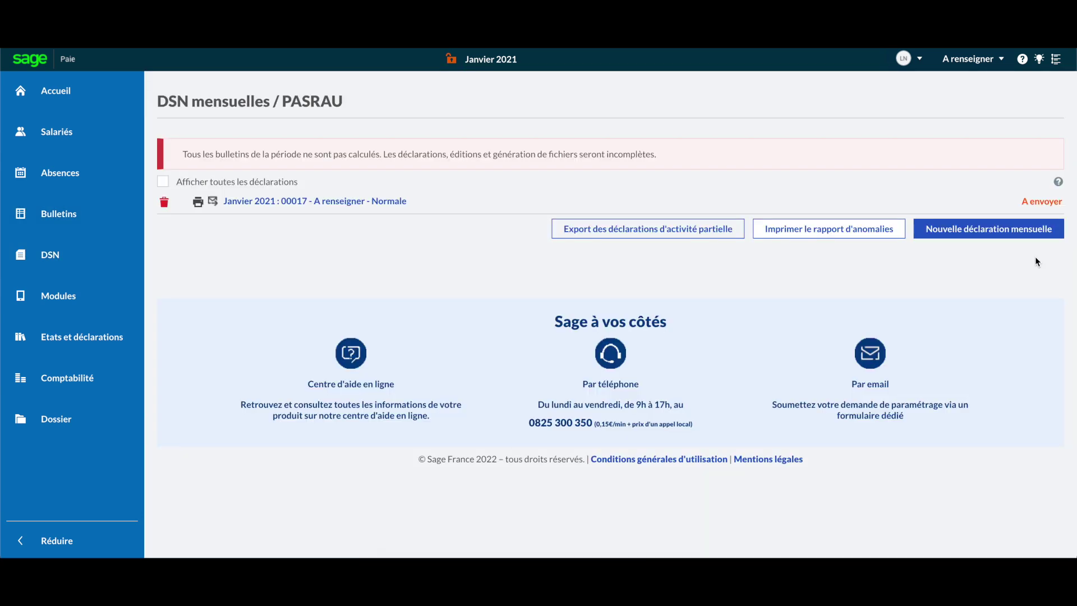
Try to create a new monthly declaration, and open the existing normal declaration for Janvier 2021
{"action": "left_click", "coordinate": [991, 235]}
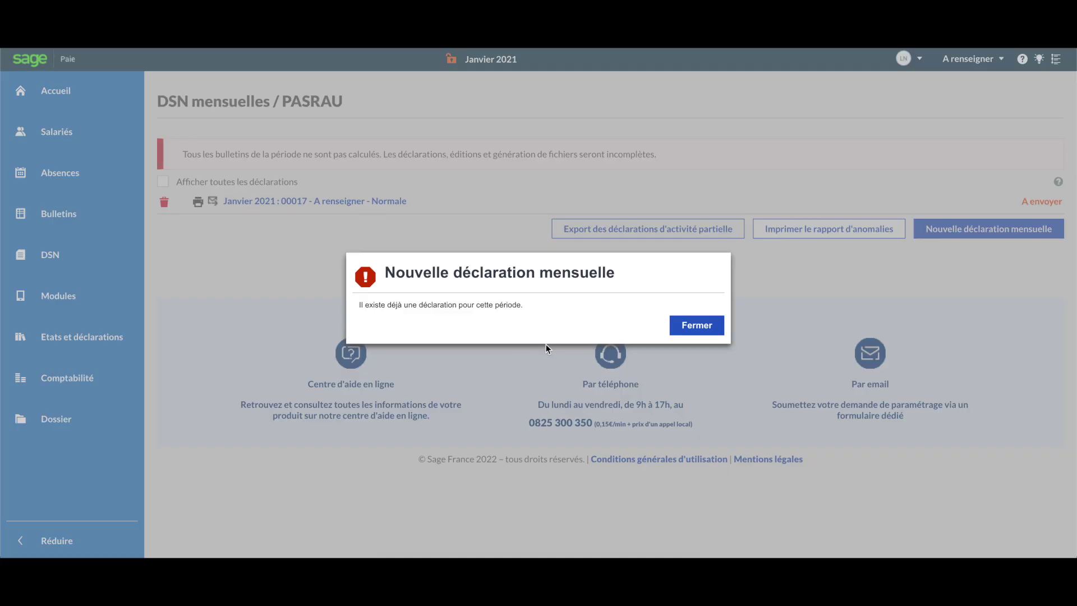
{"action": "left_click", "coordinate": [709, 328]}
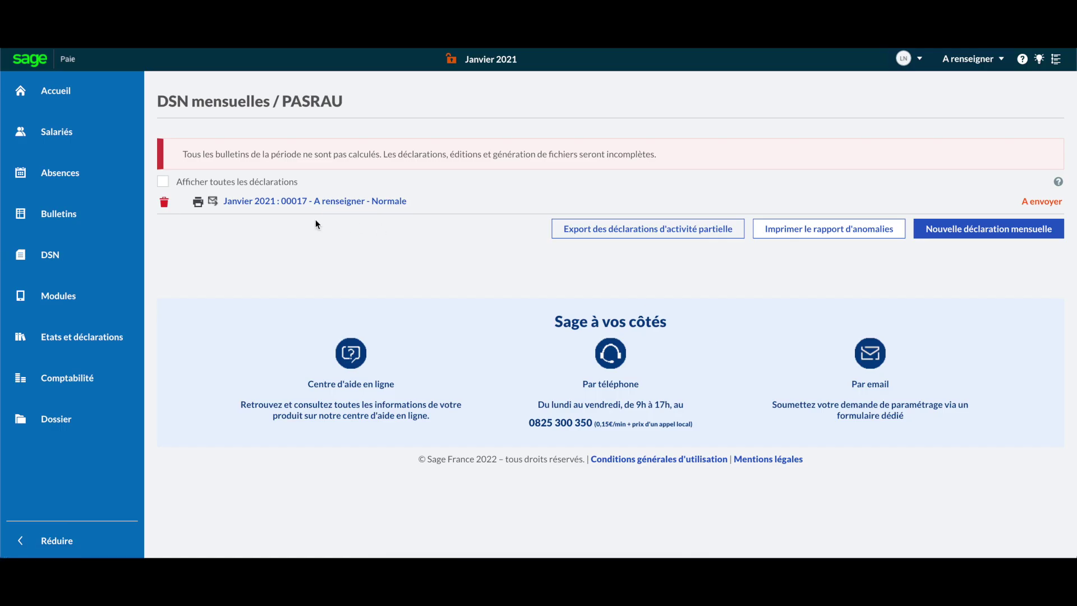
{"action": "left_click", "coordinate": [286, 206]}
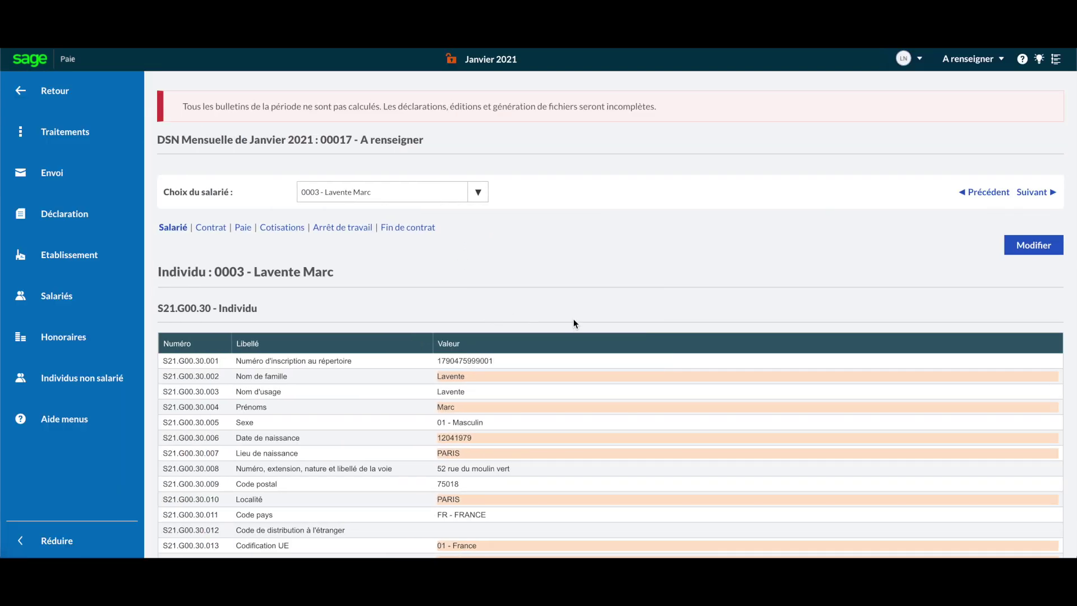
Look through the Salarié data of employee 0003 in the monthly DSN declaration for Janvier 2021
{"action": "scroll", "coordinate": [594, 305], "scroll_direction": "down", "scroll_amount": 8}
{"action": "scroll", "coordinate": [594, 306], "scroll_direction": "up", "scroll_amount": 8}
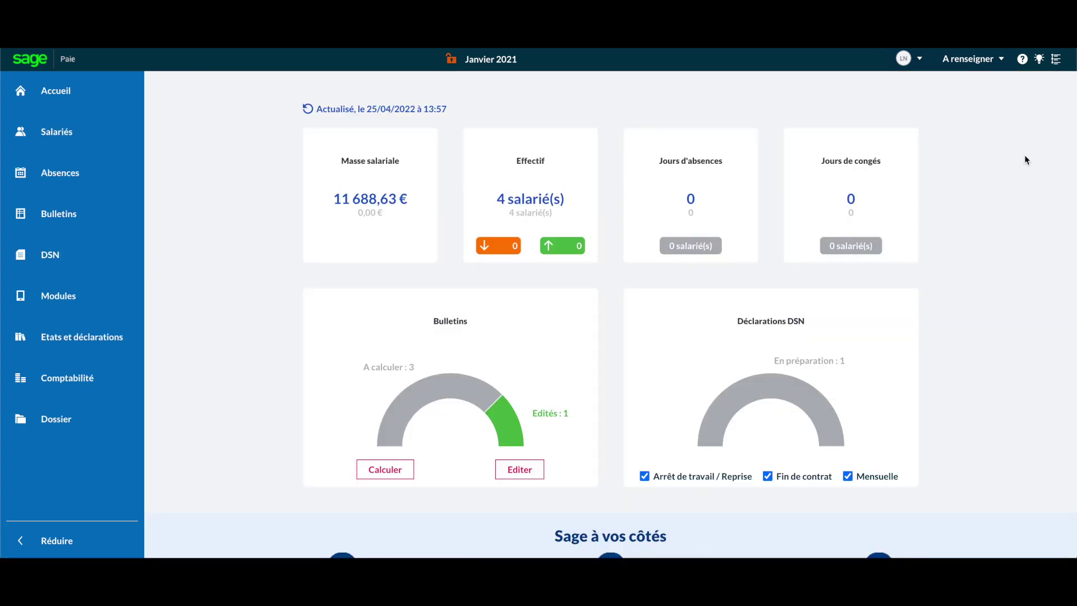
Browse the Fil d'actualités news feed and open the item Outils, Infos à ne pas manquer
{"action": "left_click", "coordinate": [1055, 59]}
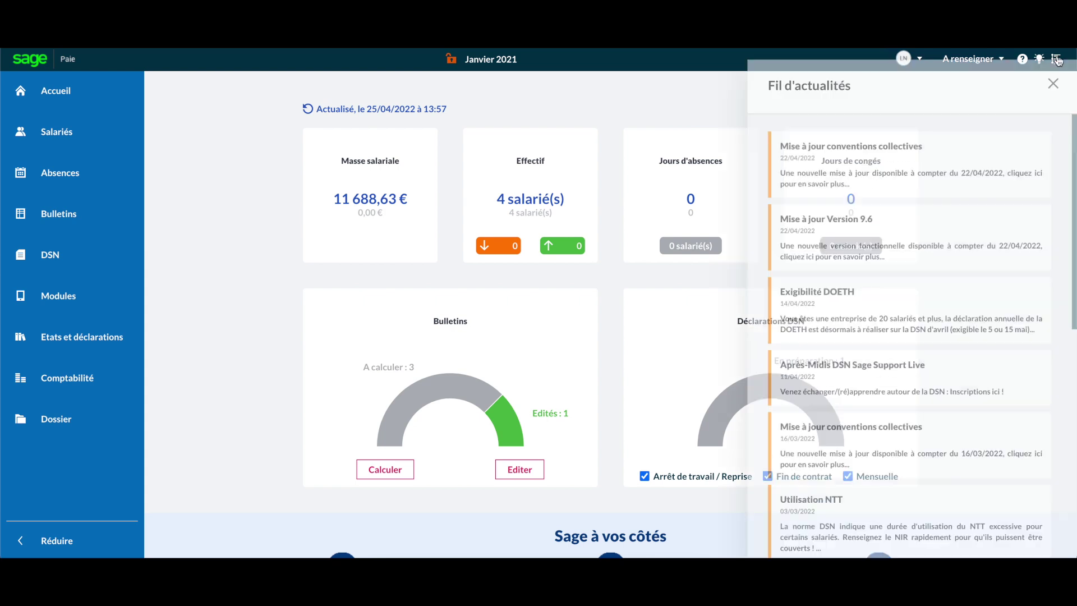
{"action": "left_click", "coordinate": [1053, 69]}
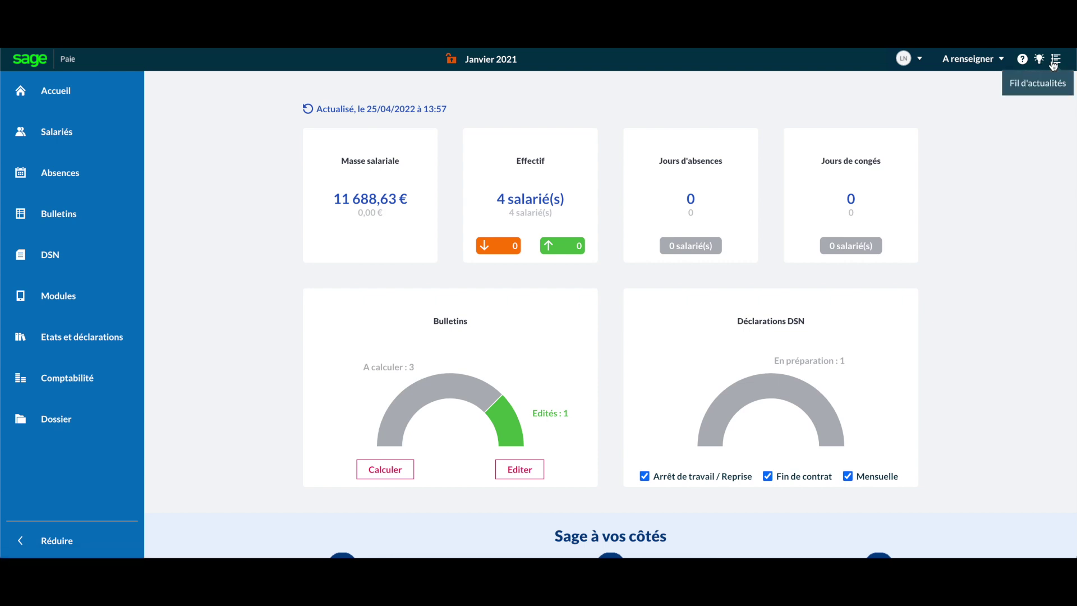
{"action": "left_click", "coordinate": [1054, 63]}
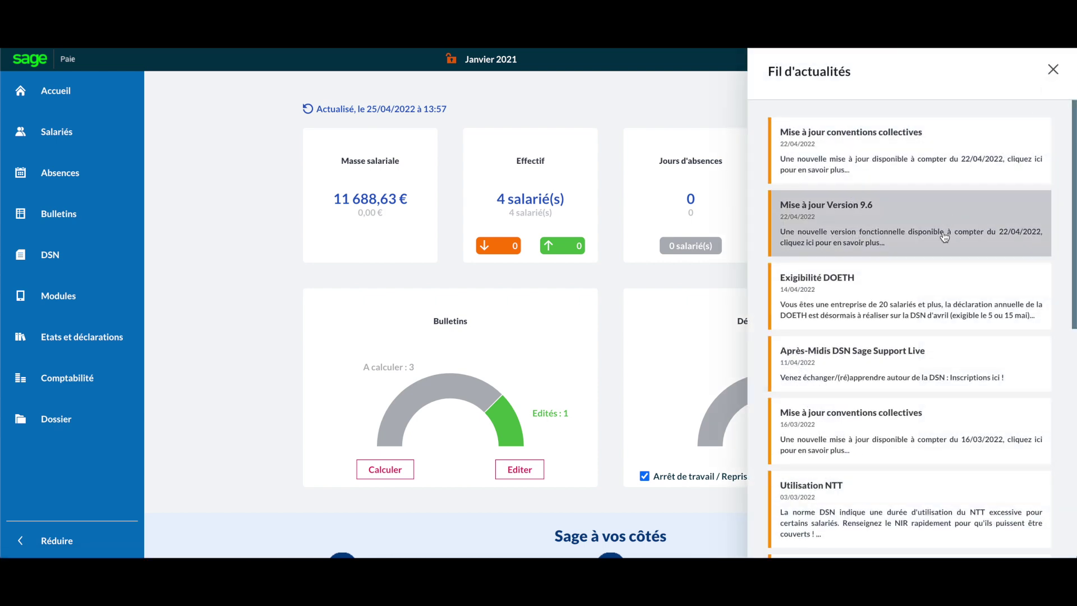
{"action": "scroll", "coordinate": [943, 233], "scroll_direction": "down", "scroll_amount": 10}
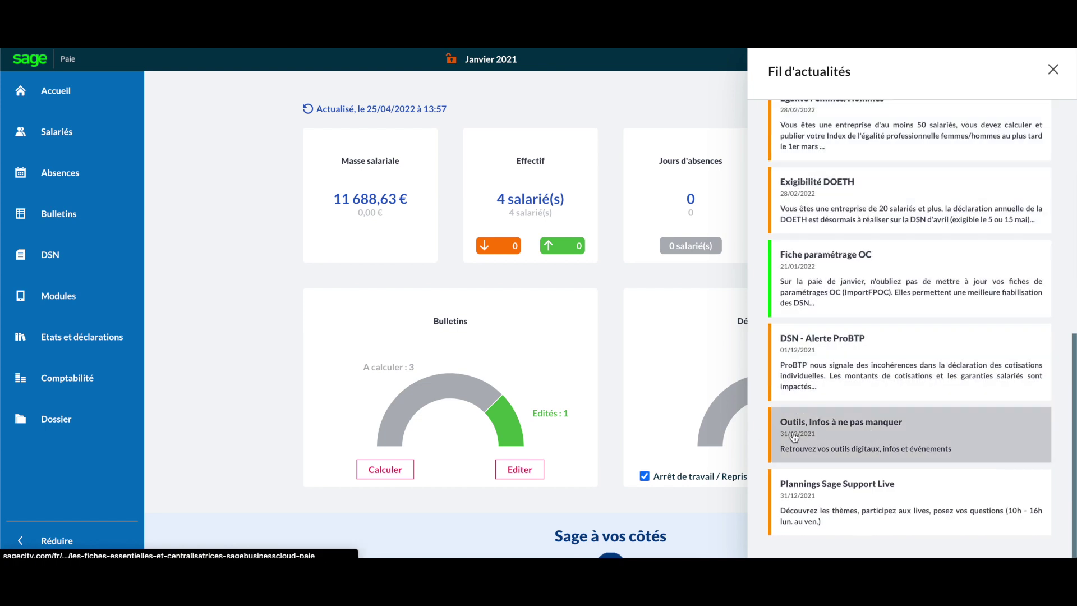
{"action": "left_click", "coordinate": [829, 437]}
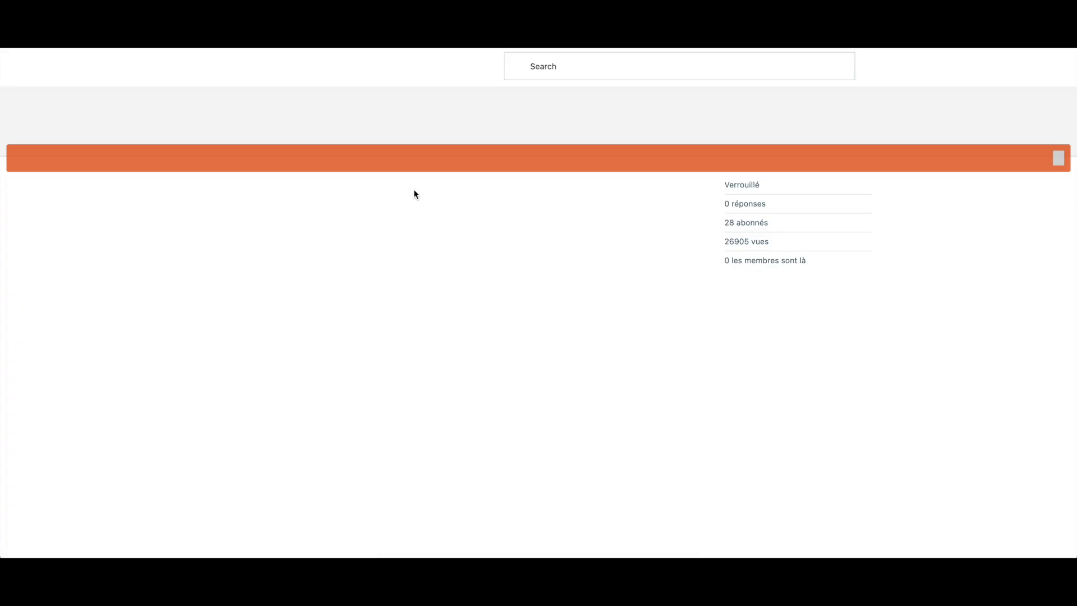
From the Sage City resources page, open Replay des sessions Sage Support Live and look through its replays by theme
{"action": "scroll", "coordinate": [471, 339], "scroll_direction": "down", "scroll_amount": 2}
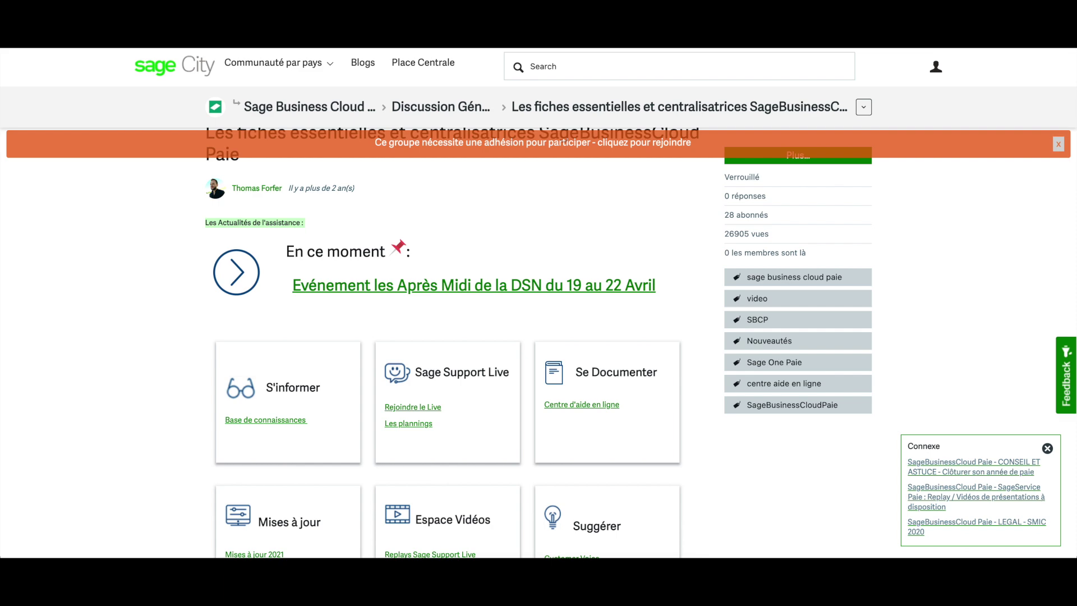
{"action": "scroll", "coordinate": [329, 262], "scroll_direction": "down", "scroll_amount": 10}
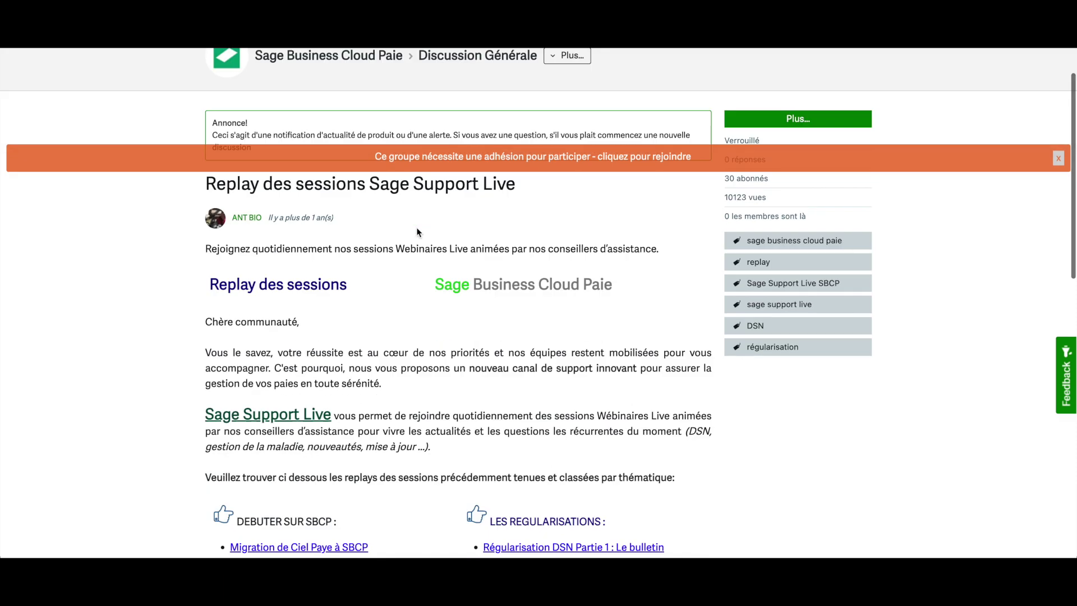
{"action": "scroll", "coordinate": [329, 262], "scroll_direction": "up", "scroll_amount": 10}
{"action": "left_click_drag", "start_coordinate": [218, 249], "coordinate": [467, 248]}
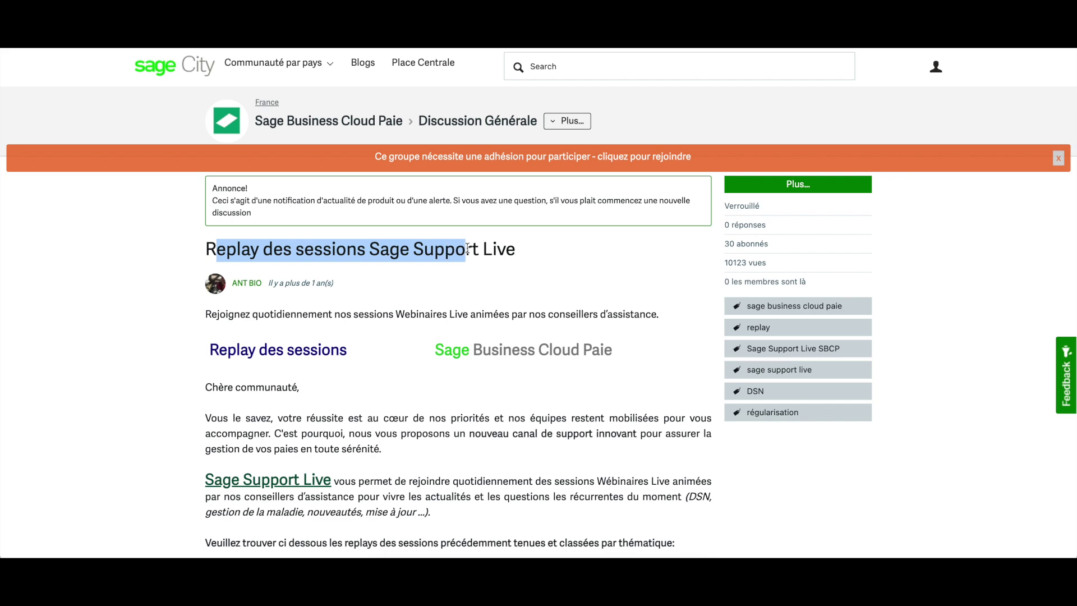
{"action": "scroll", "coordinate": [466, 249], "scroll_direction": "down", "scroll_amount": 5}
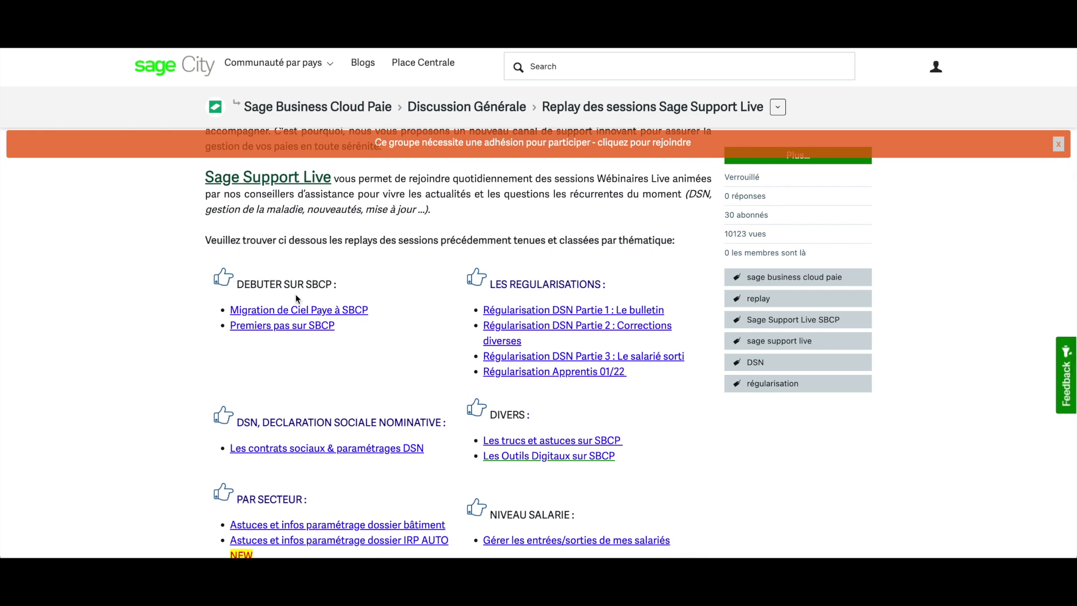
Open the replay Migration de Ciel Paye à SBCP, return the video to its start and skip to about 21 minutes
{"action": "left_click", "coordinate": [344, 312]}
{"action": "scroll", "coordinate": [415, 348], "scroll_direction": "down", "scroll_amount": 2}
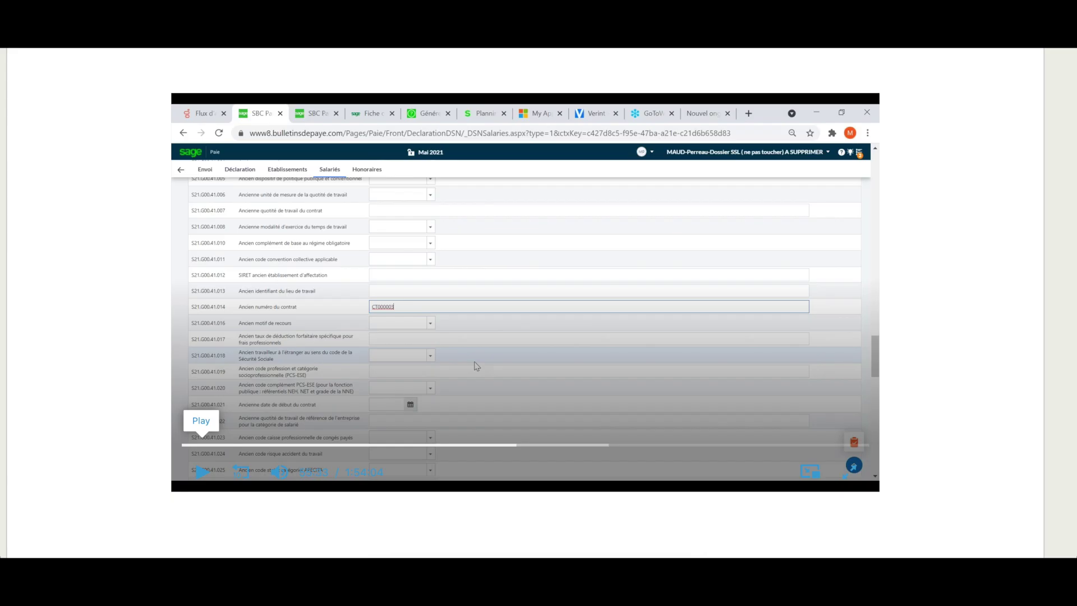
{"action": "left_click", "coordinate": [181, 446]}
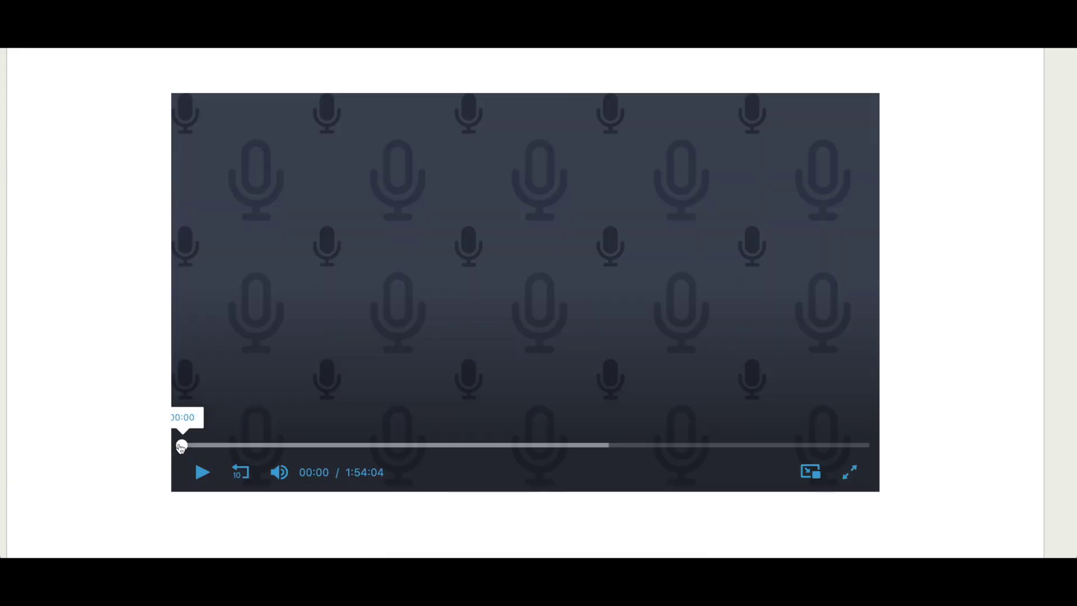
{"action": "left_click", "coordinate": [313, 446]}
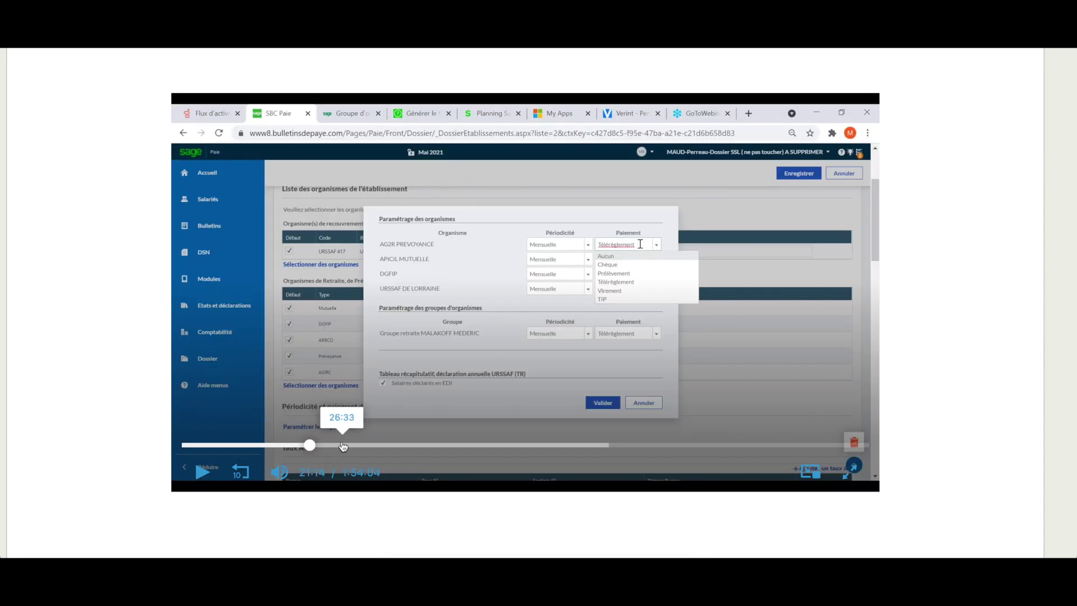